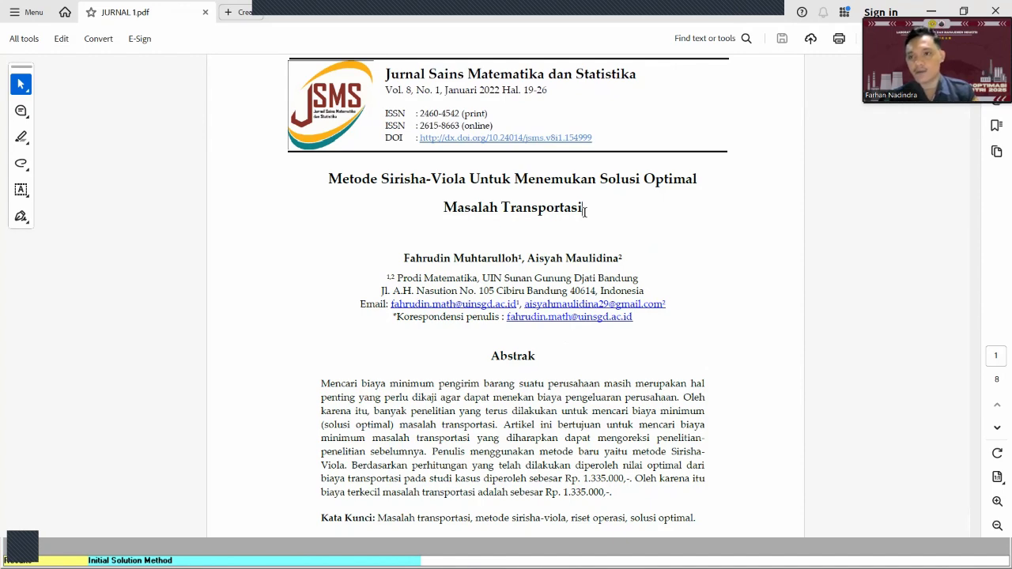
Review the transportation article from its abstract and introduction through the method flowchart to the case-study cost table.
{"action": "scroll", "coordinate": [584, 210], "scroll_direction": "down", "scroll_amount": 3}
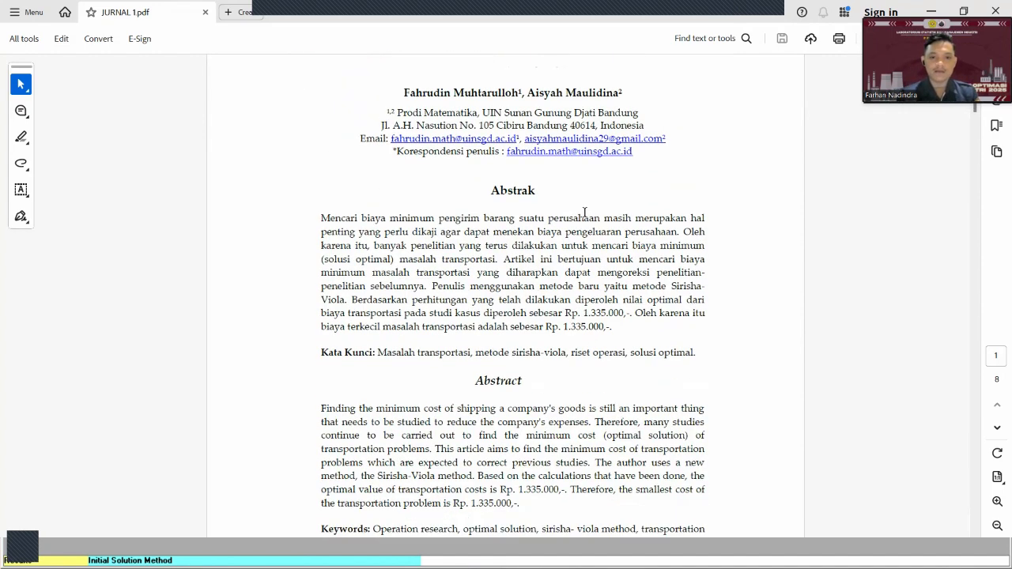
{"action": "scroll", "coordinate": [584, 212], "scroll_direction": "up", "scroll_amount": 4}
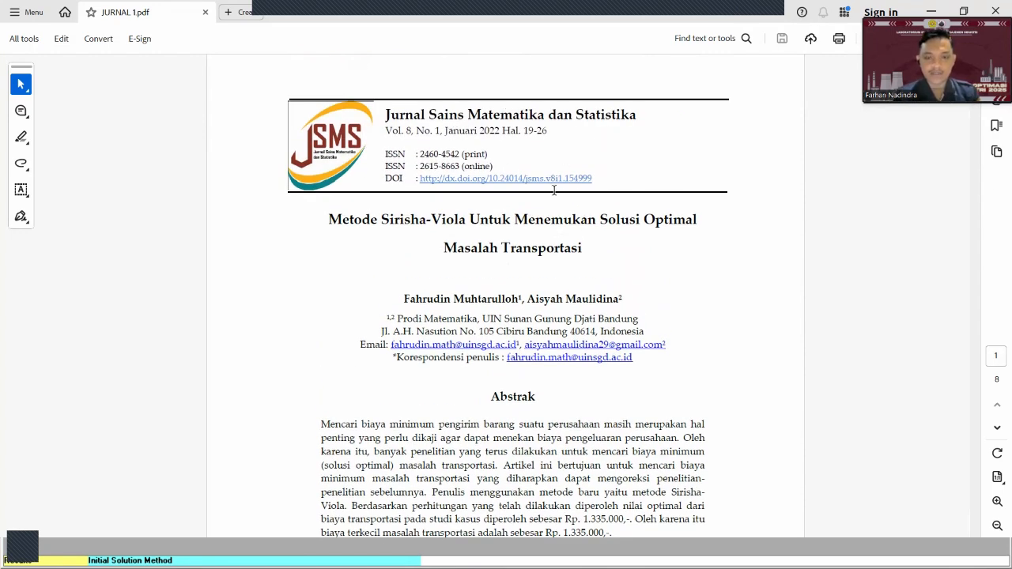
{"action": "scroll", "coordinate": [553, 189], "scroll_direction": "down", "scroll_amount": 10}
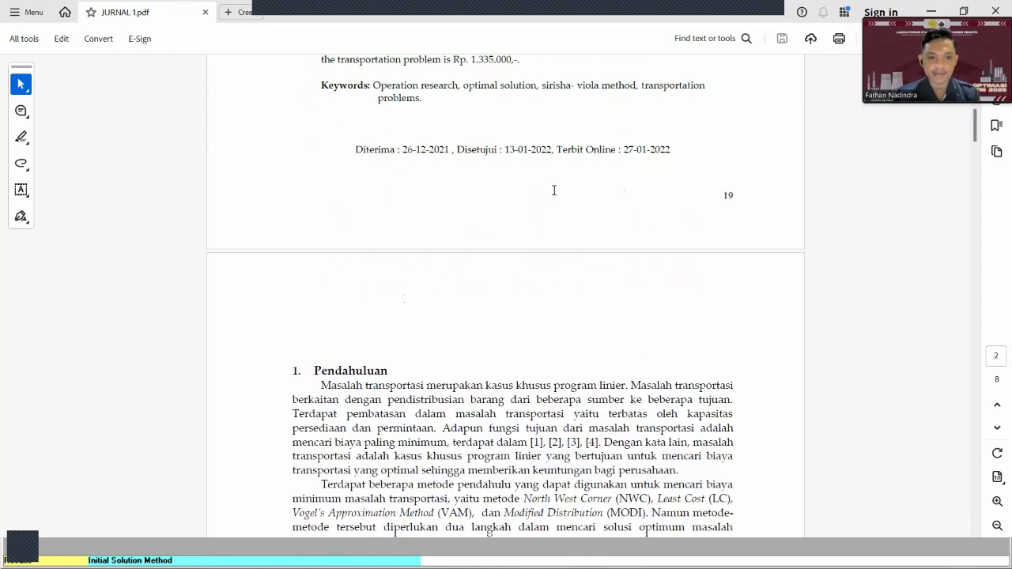
{"action": "scroll", "coordinate": [554, 189], "scroll_direction": "up", "scroll_amount": 8}
{"action": "scroll", "coordinate": [554, 190], "scroll_direction": "down", "scroll_amount": 8}
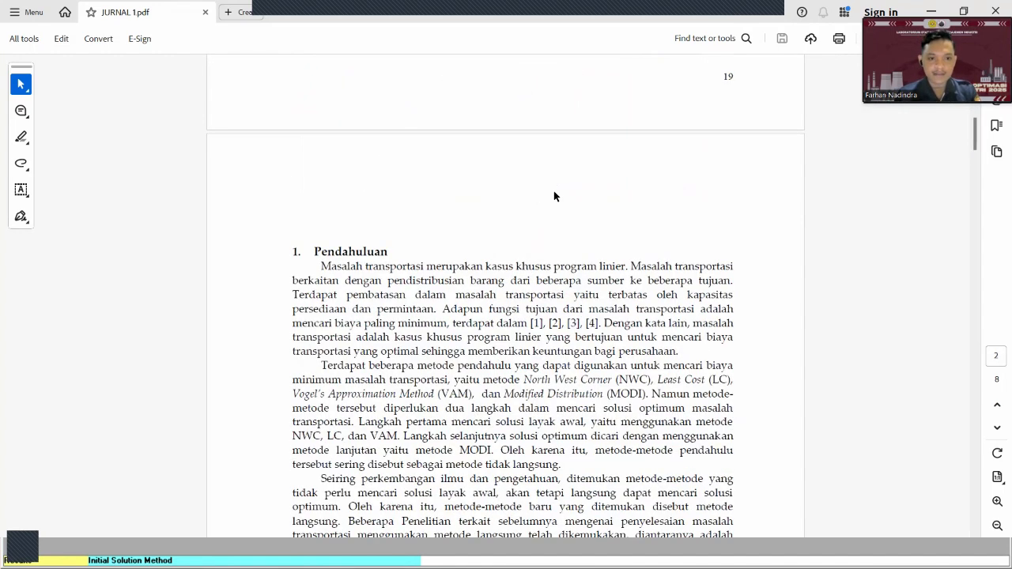
{"action": "scroll", "coordinate": [553, 190], "scroll_direction": "down", "scroll_amount": 3}
{"action": "scroll", "coordinate": [554, 190], "scroll_direction": "up", "scroll_amount": 2}
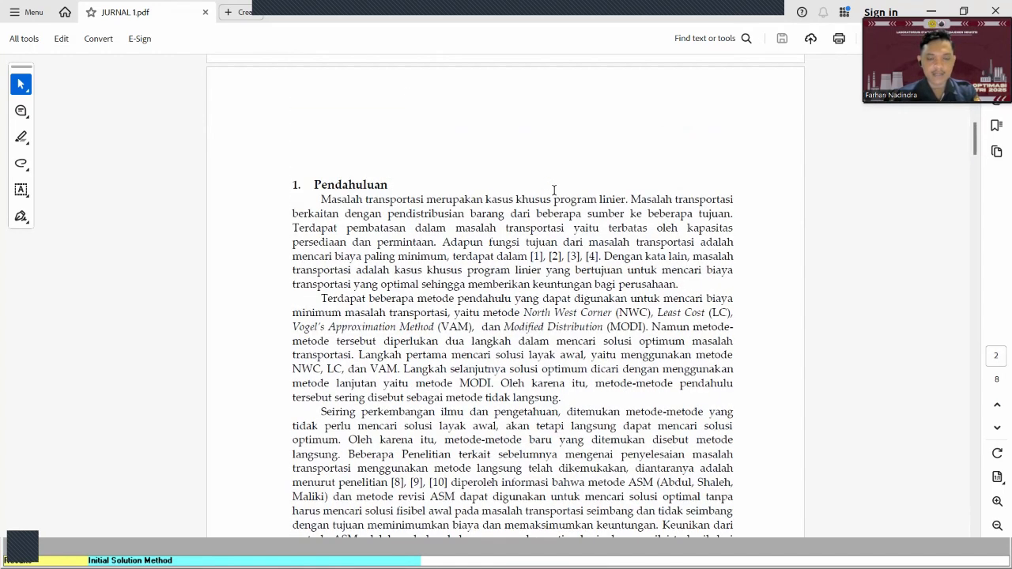
{"action": "scroll", "coordinate": [554, 189], "scroll_direction": "down", "scroll_amount": 1}
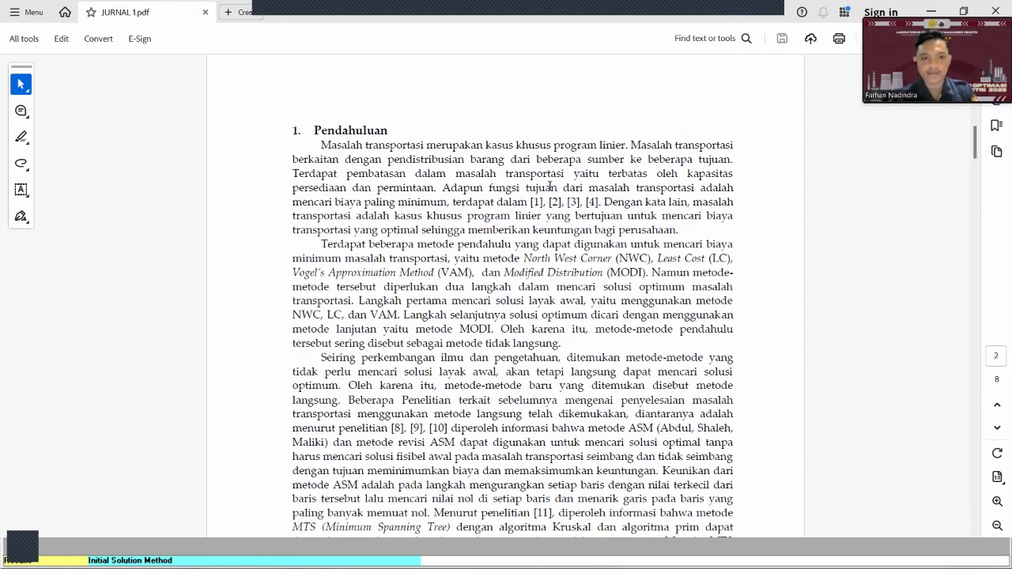
{"action": "scroll", "coordinate": [550, 185], "scroll_direction": "down", "scroll_amount": 1}
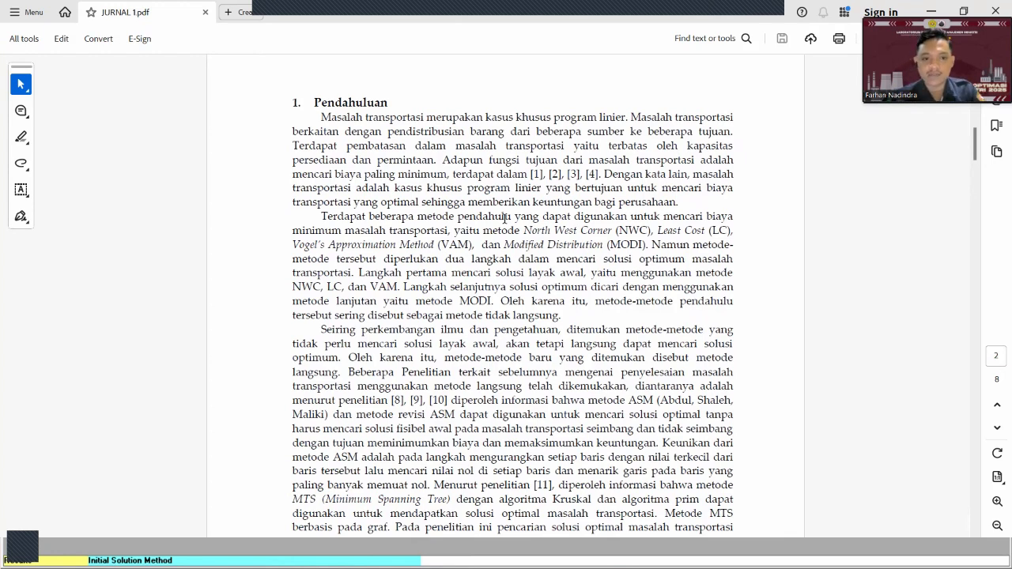
{"action": "scroll", "coordinate": [505, 219], "scroll_direction": "down", "scroll_amount": 1}
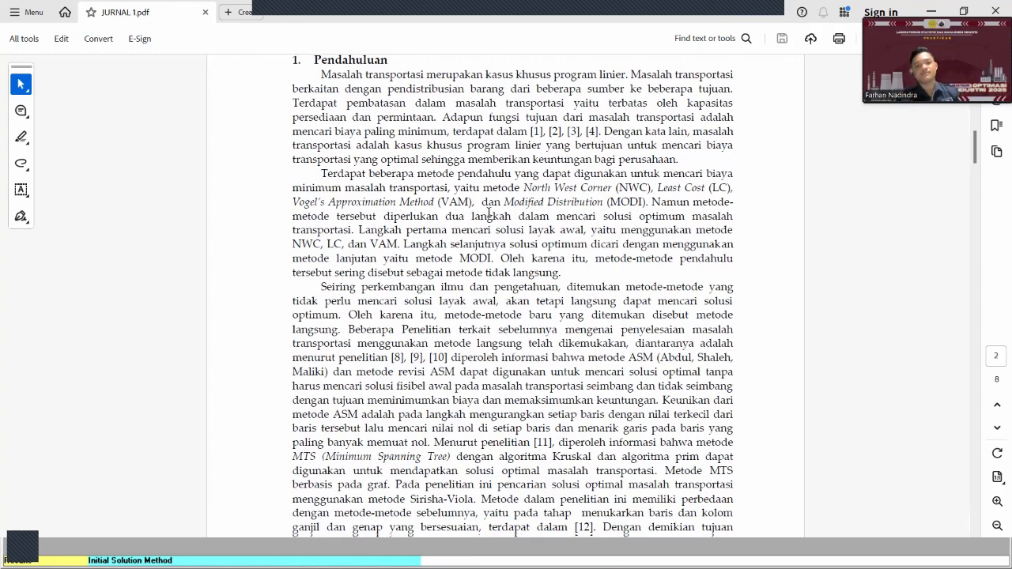
{"action": "scroll", "coordinate": [482, 211], "scroll_direction": "down", "scroll_amount": 10}
{"action": "scroll", "coordinate": [489, 212], "scroll_direction": "down", "scroll_amount": 10}
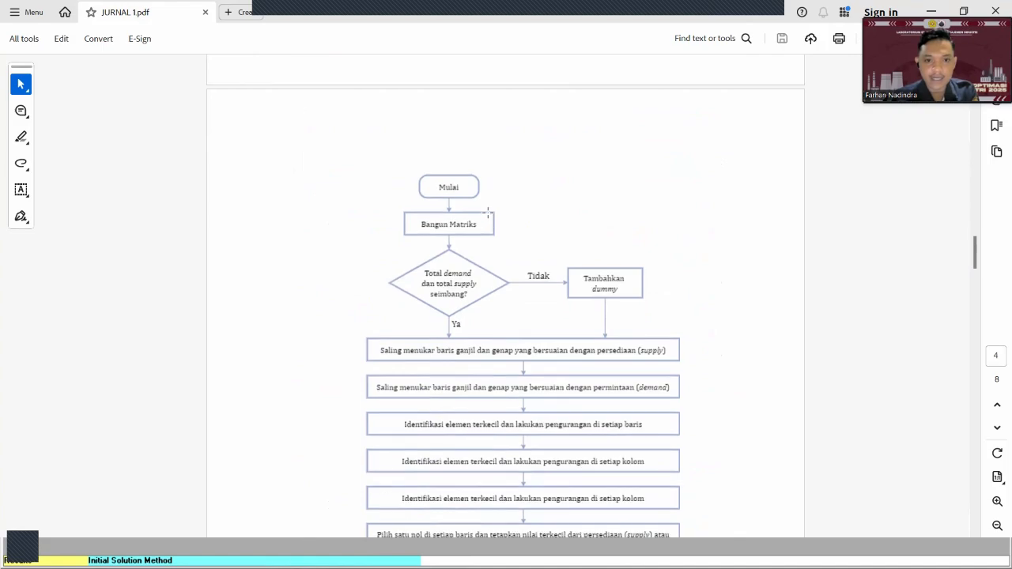
{"action": "scroll", "coordinate": [488, 217], "scroll_direction": "down", "scroll_amount": 10}
{"action": "scroll", "coordinate": [488, 210], "scroll_direction": "down", "scroll_amount": 5}
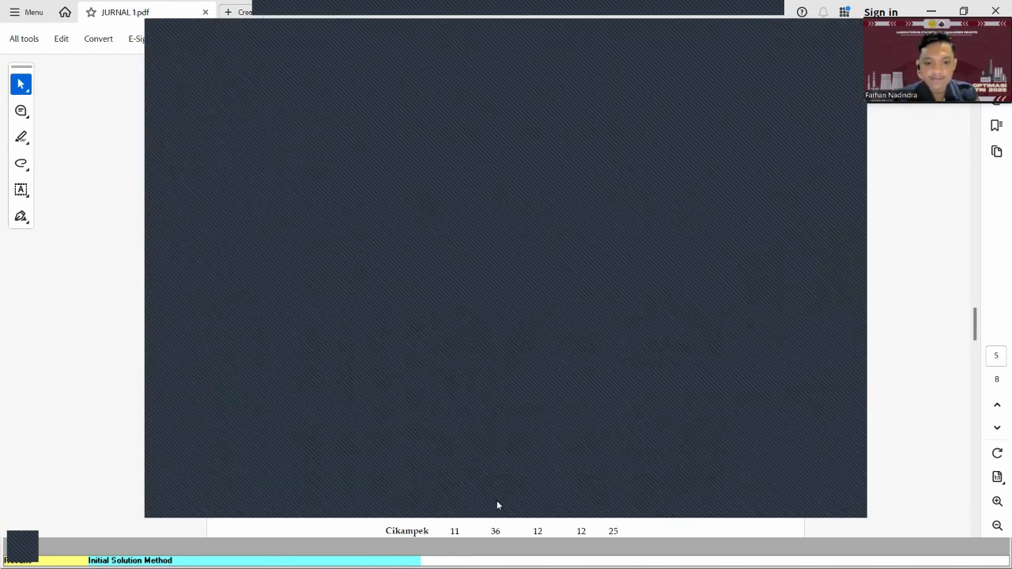
Switch to Network Modeling and specify a Transportation Problem with the title Modul3.
{"action": "left_click", "coordinate": [495, 504]}
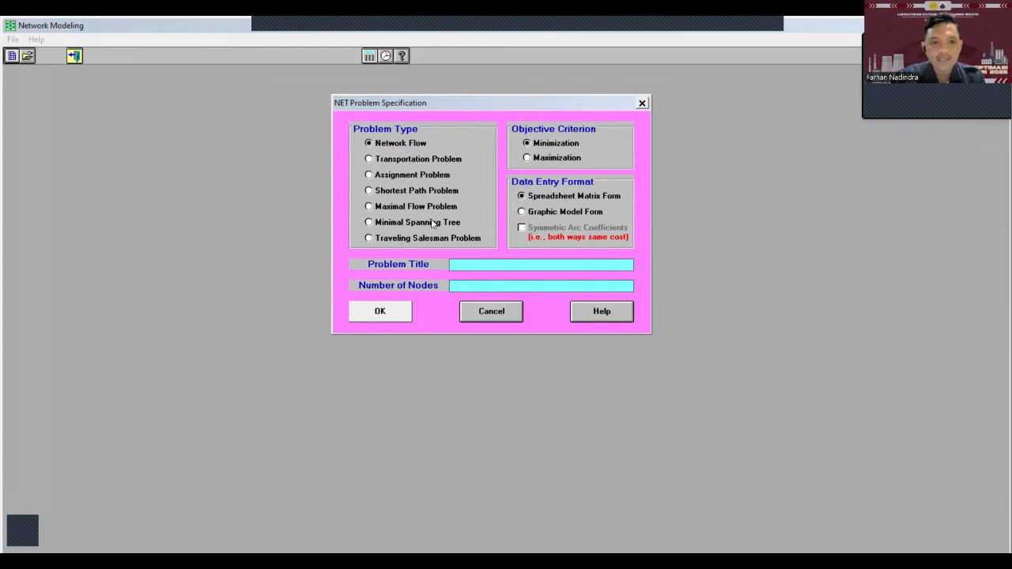
{"action": "left_click", "coordinate": [398, 163]}
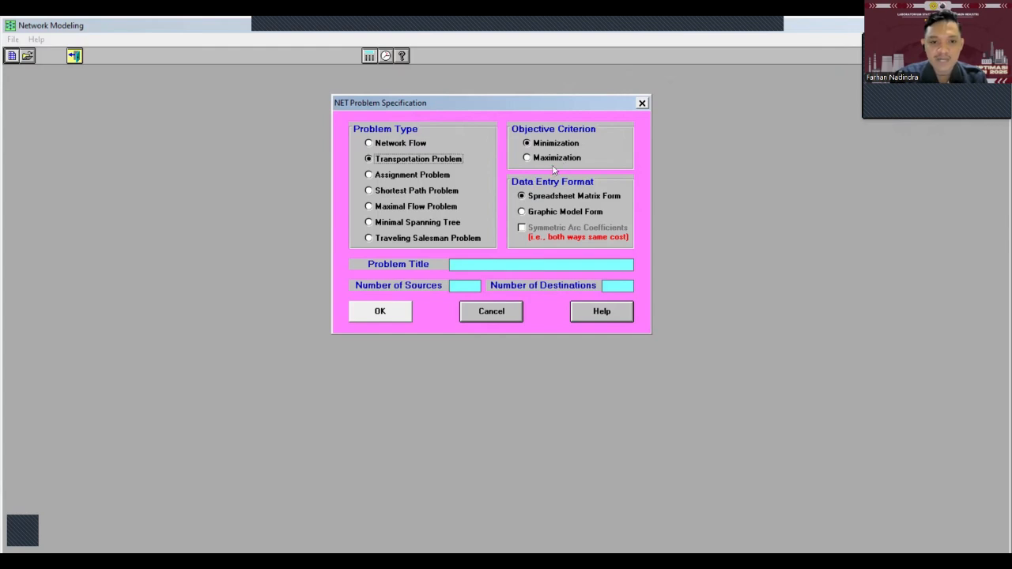
{"action": "left_click", "coordinate": [480, 267]}
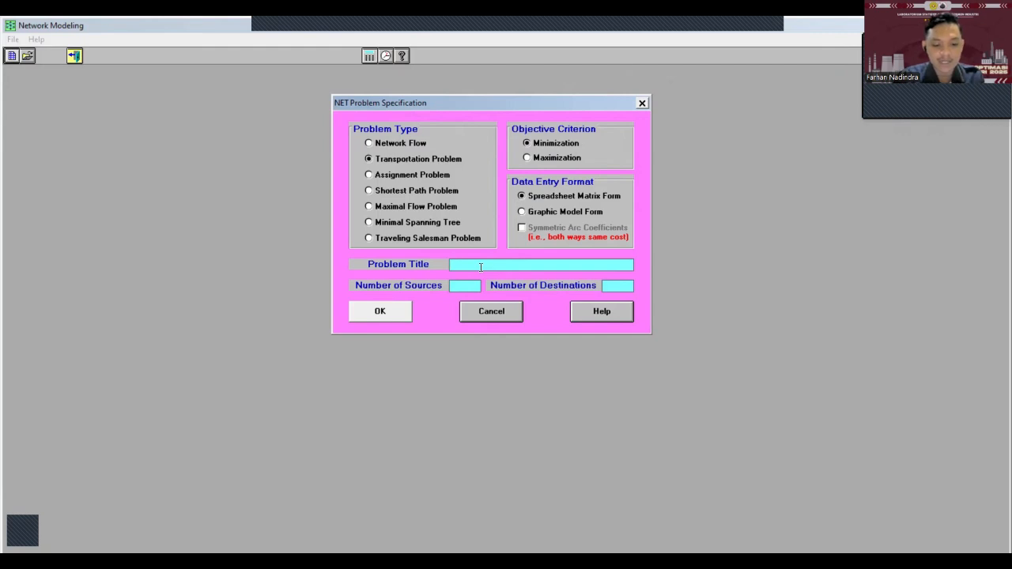
{"action": "type", "text": "MMo"}
{"action": "key", "text": "BackSpace"}
{"action": "key", "text": "BackSpace"}
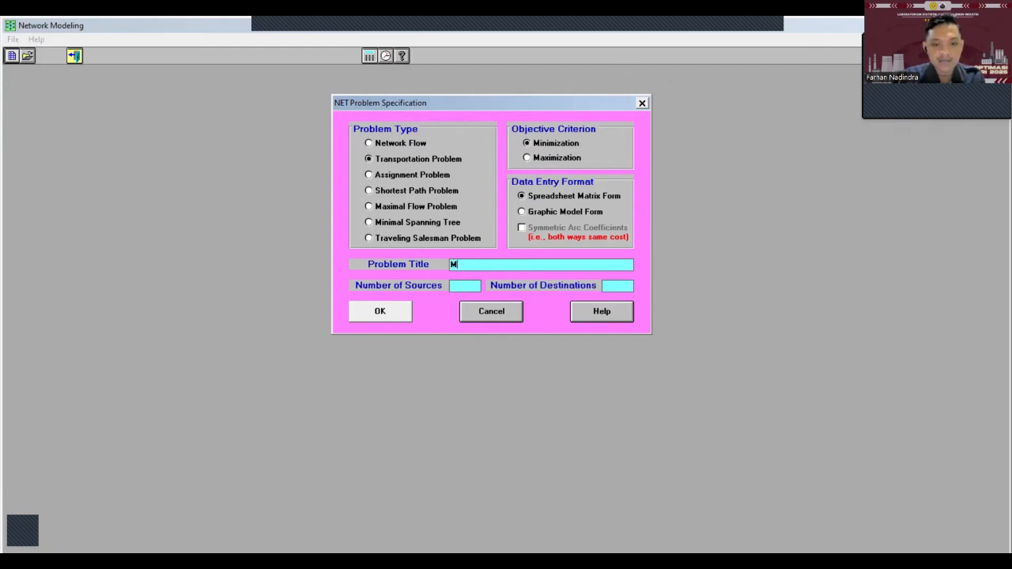
{"action": "type", "text": "odu"}
{"action": "type", "text": "l3"}
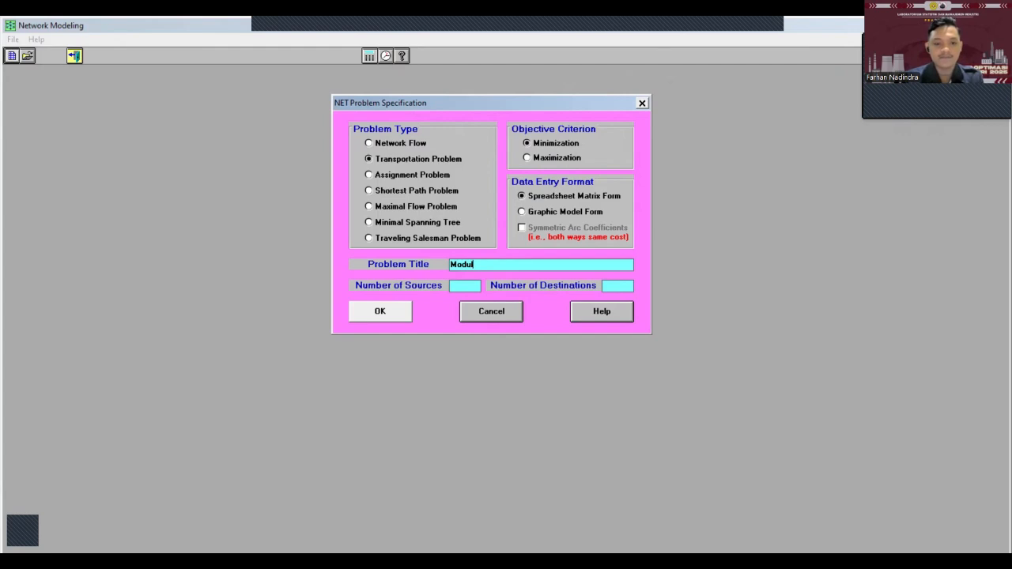
Set the problem to 3 sources and 4 destinations and create its data matrix.
{"action": "left_click", "coordinate": [463, 289]}
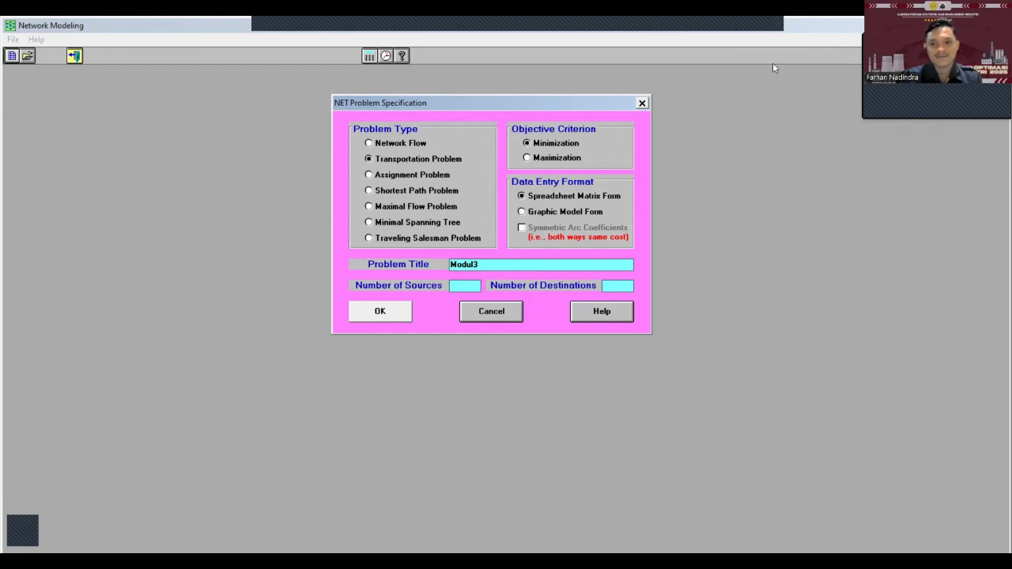
{"action": "left_click", "coordinate": [901, 84]}
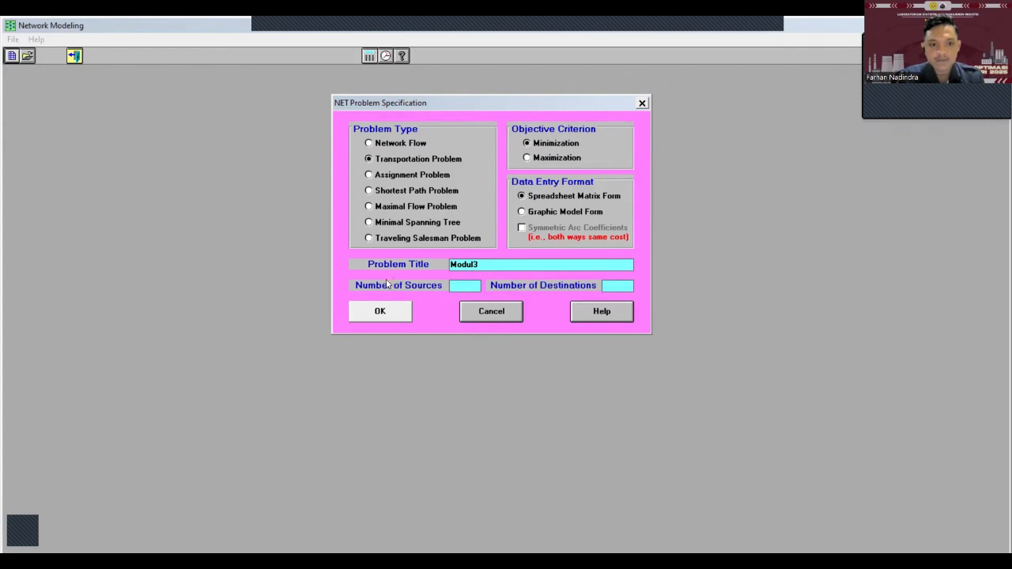
{"action": "left_click", "coordinate": [462, 286]}
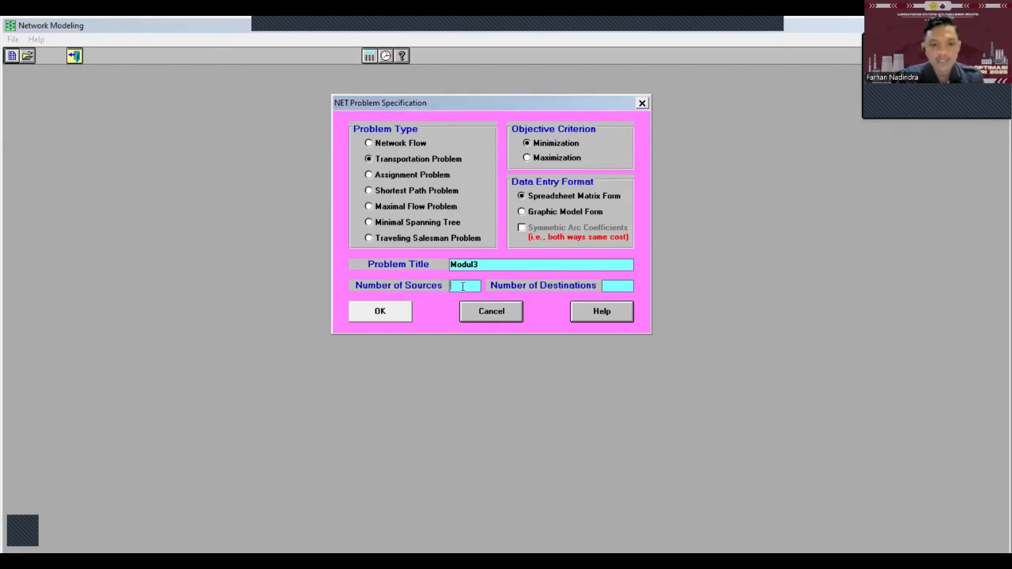
{"action": "type", "text": "3"}
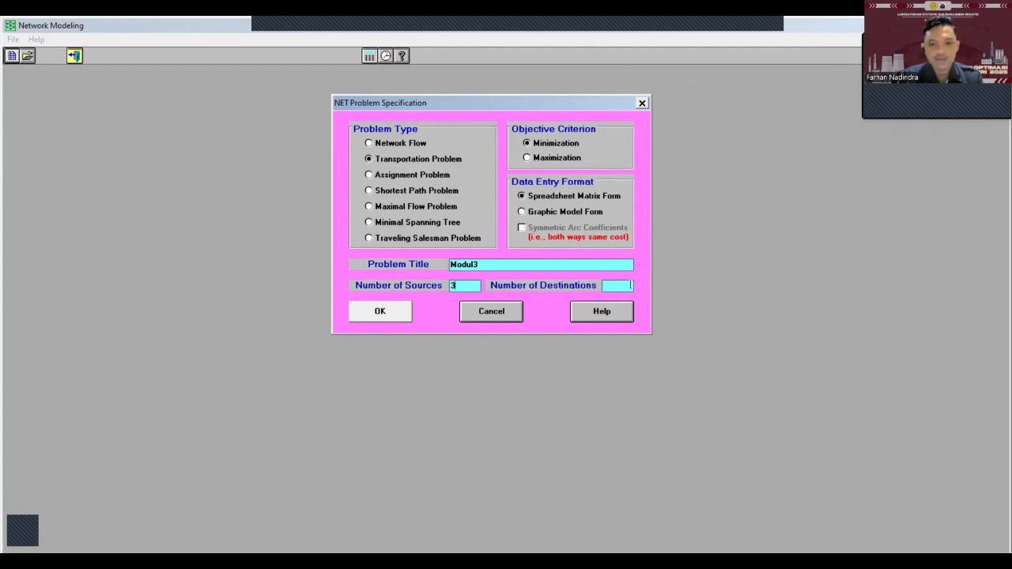
{"action": "left_click", "coordinate": [627, 286]}
{"action": "type", "text": "4"}
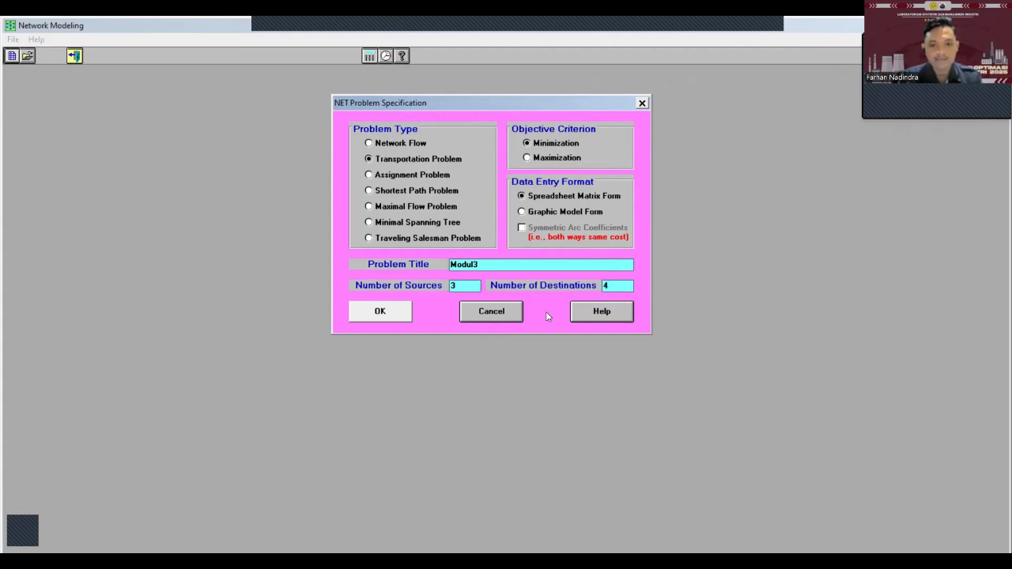
{"action": "left_click", "coordinate": [380, 313]}
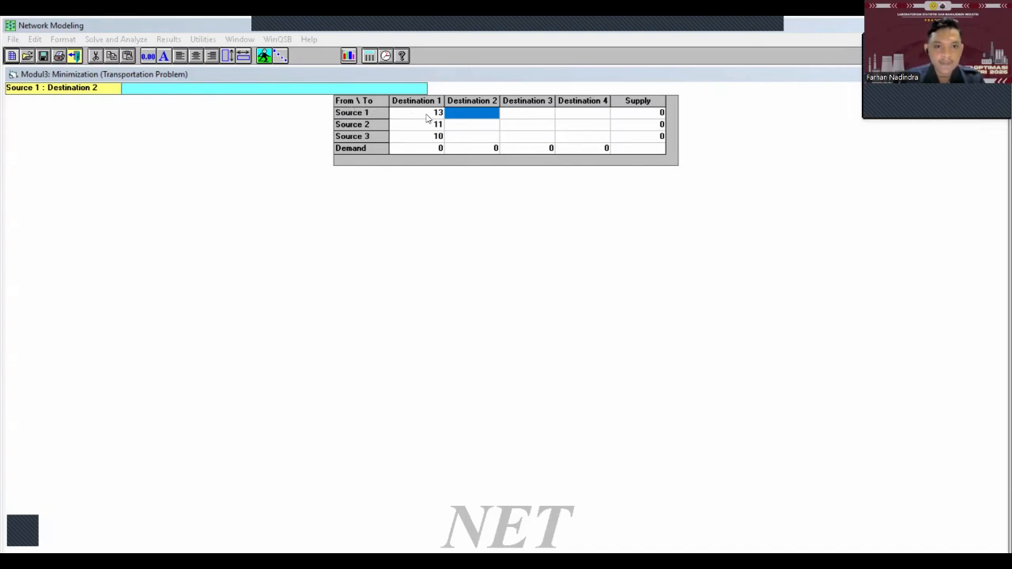
Enter the Destination 2 costs: 40 for Source 1, 36 for Source 2 and 28 for Source 3.
{"action": "left_click", "coordinate": [481, 115]}
{"action": "type", "text": "40"}
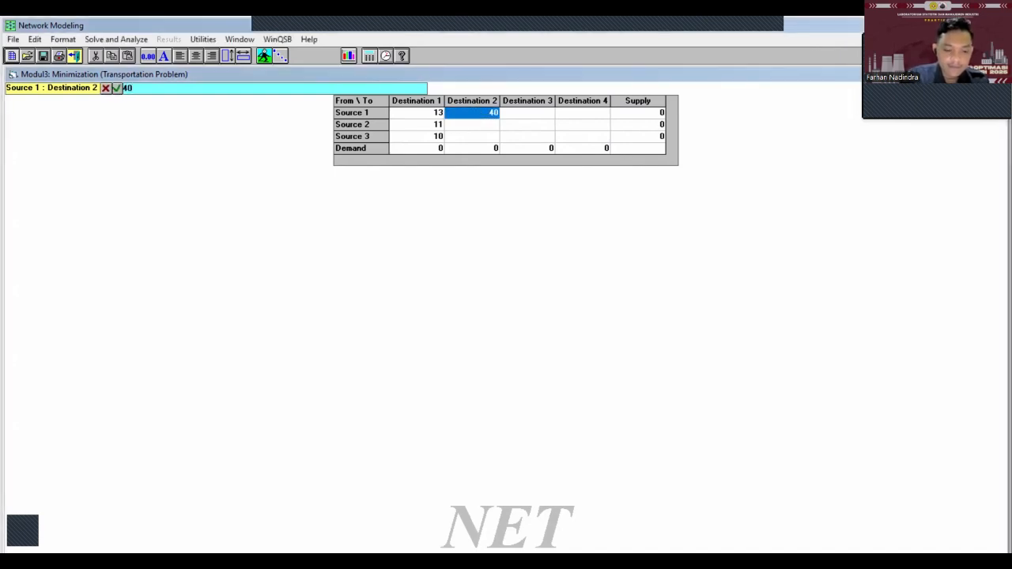
{"action": "key", "text": "Return"}
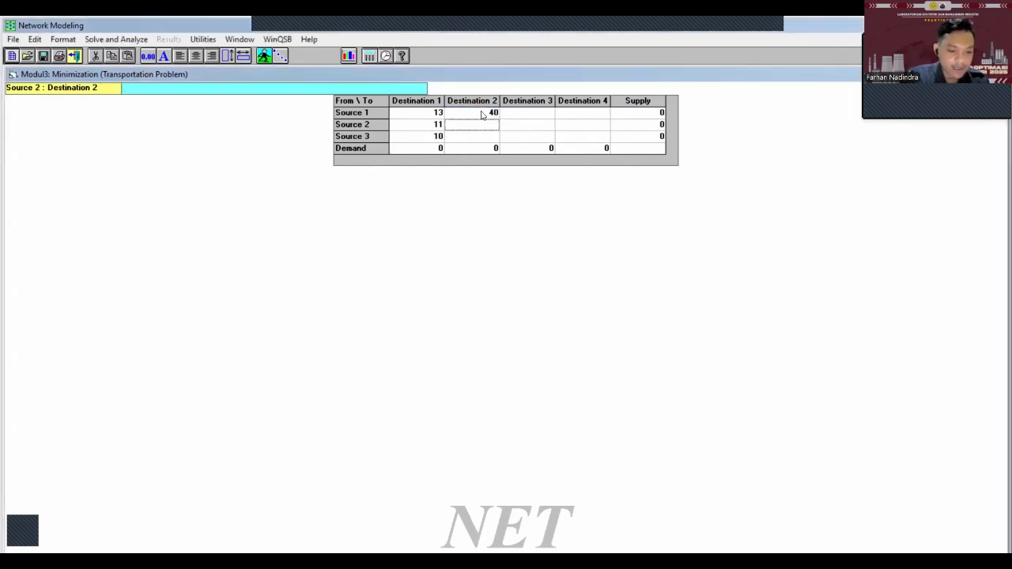
{"action": "type", "text": "36"}
{"action": "key", "text": "Return"}
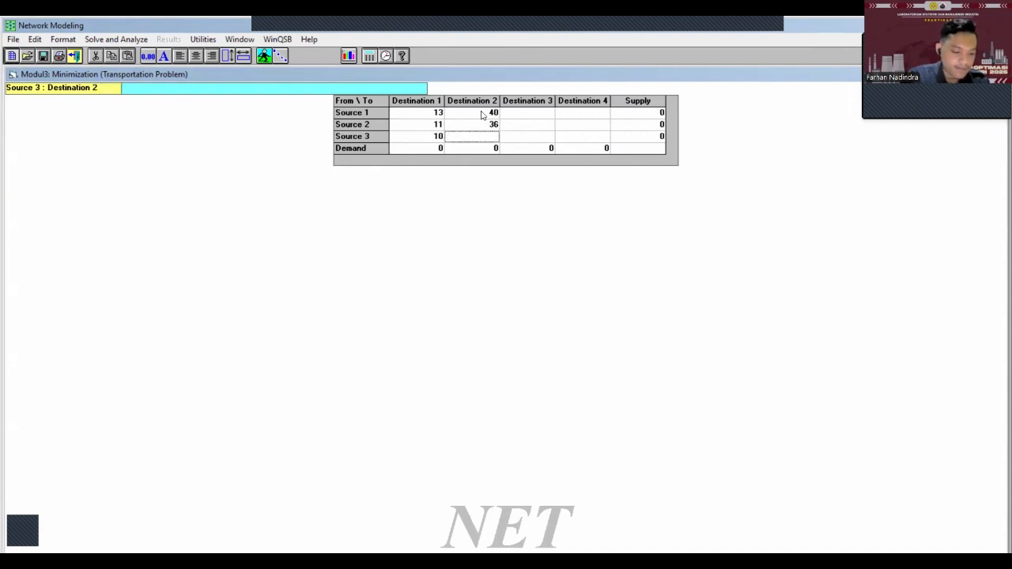
{"action": "type", "text": "28"}
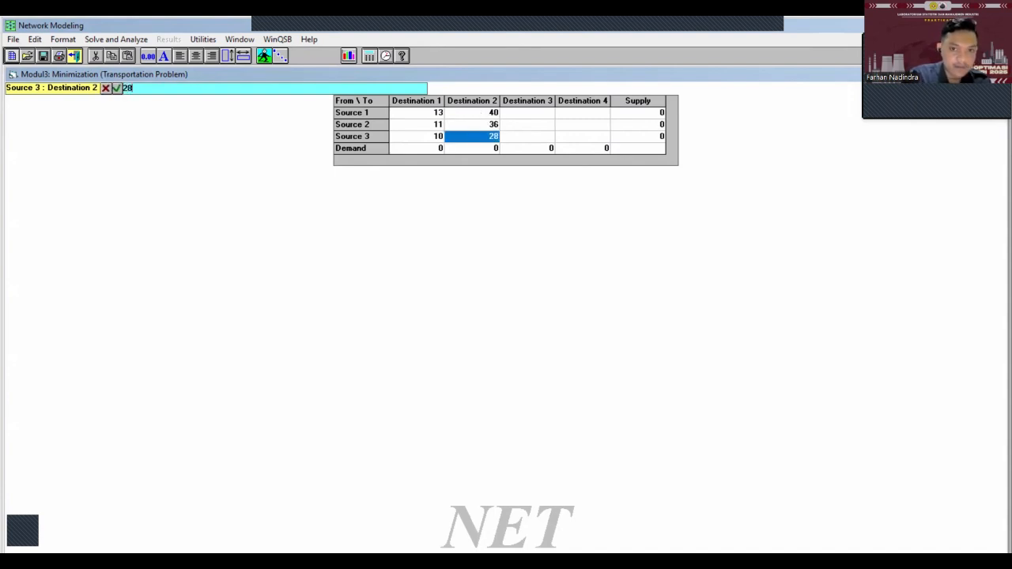
{"action": "key", "text": "Return"}
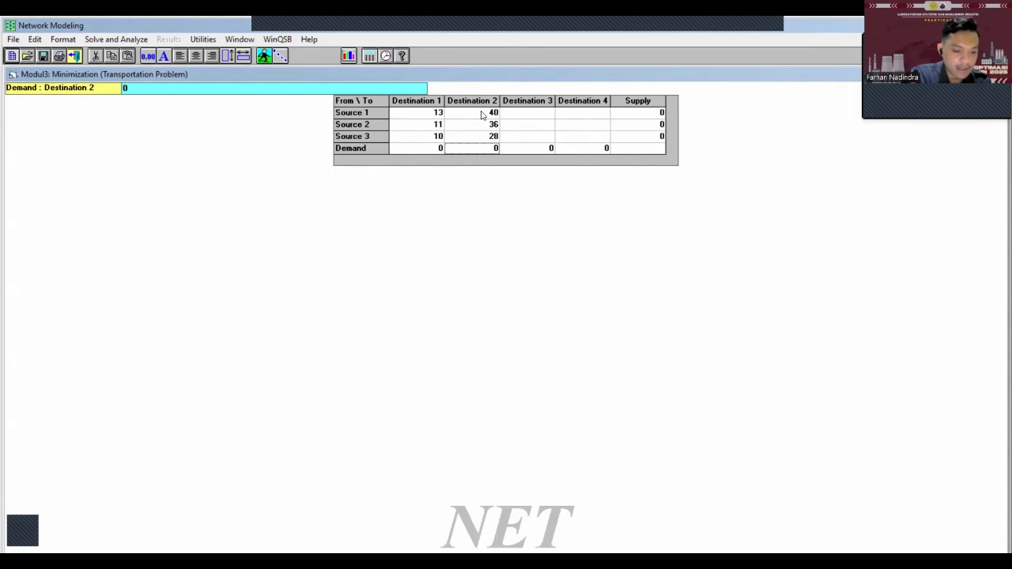
Set the demand to 25 for Destination 2 and 15 for Destination 1.
{"action": "type", "text": "25"}
{"action": "left_click", "coordinate": [427, 149]}
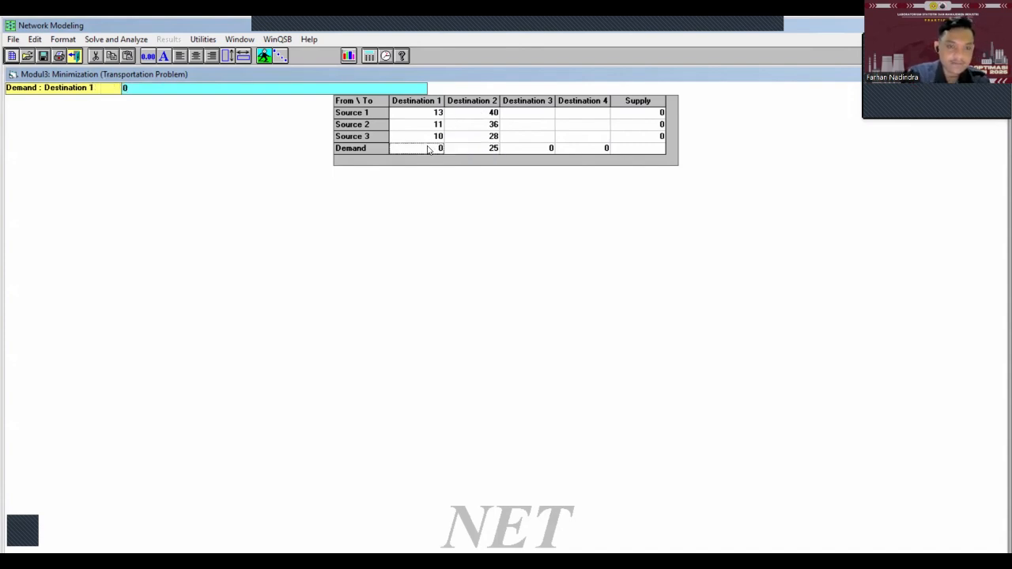
{"action": "type", "text": "15"}
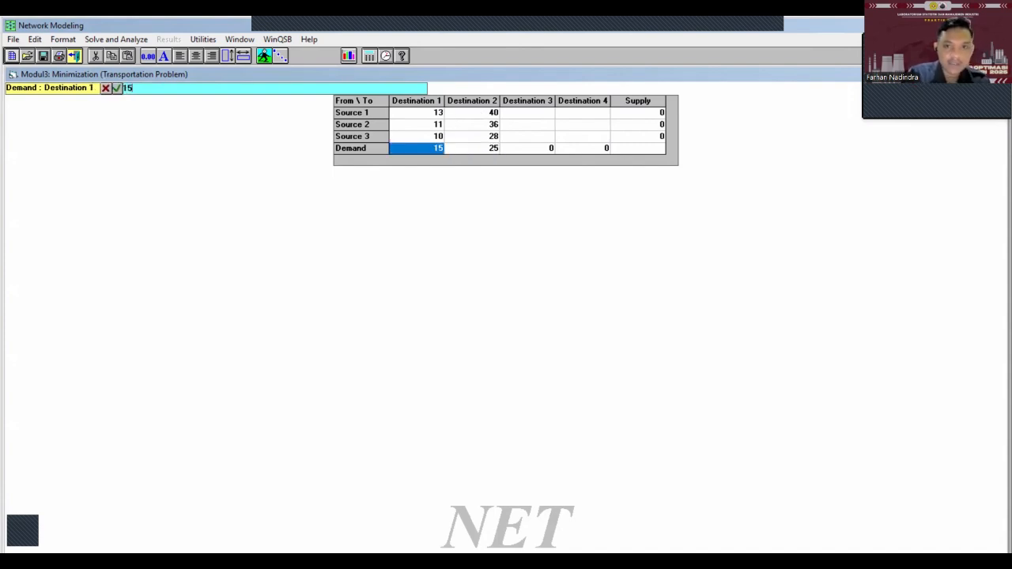
Enter the Destination 3 costs: 14 for Source 1, 12 for Source 2 and 10 for Source 3.
{"action": "left_click", "coordinate": [552, 116]}
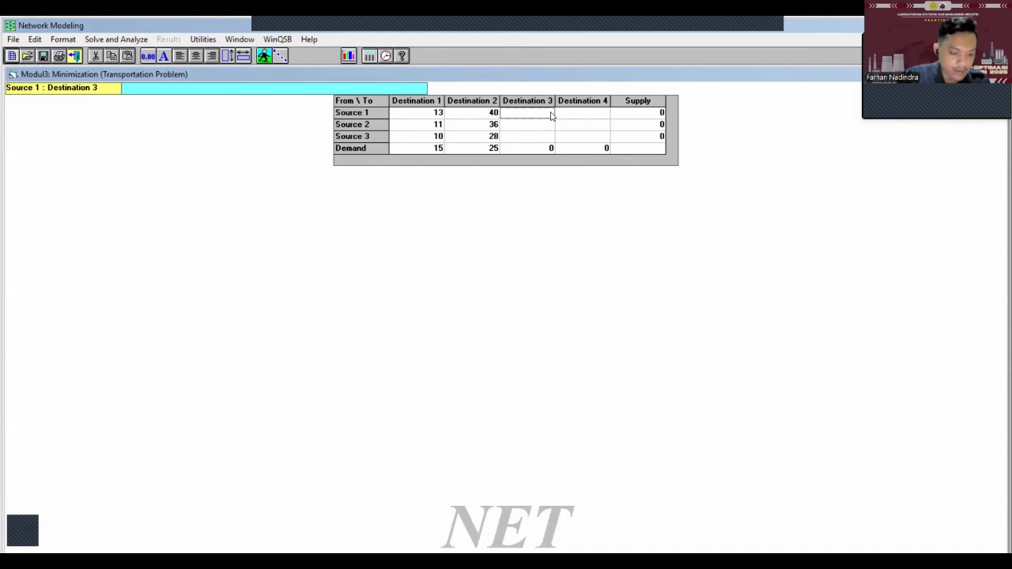
{"action": "type", "text": "14"}
{"action": "key", "text": "Return"}
{"action": "type", "text": "1"}
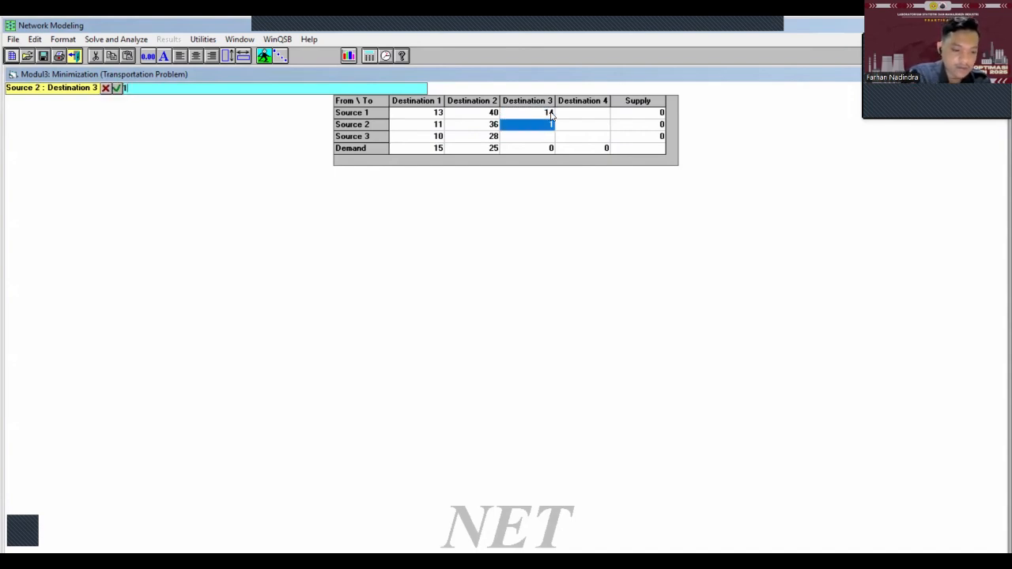
{"action": "type", "text": "2"}
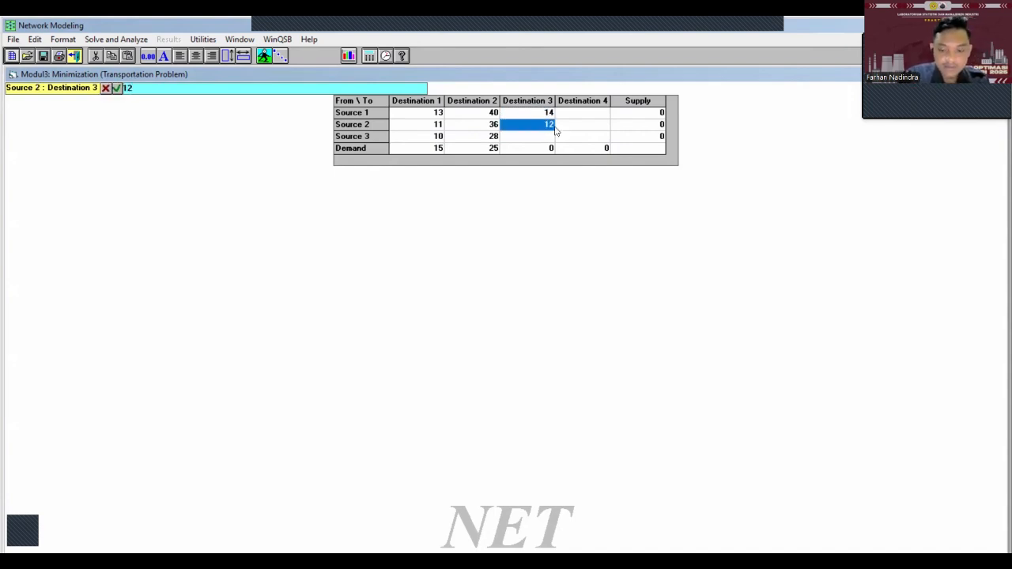
{"action": "key", "text": "Return"}
{"action": "type", "text": "12"}
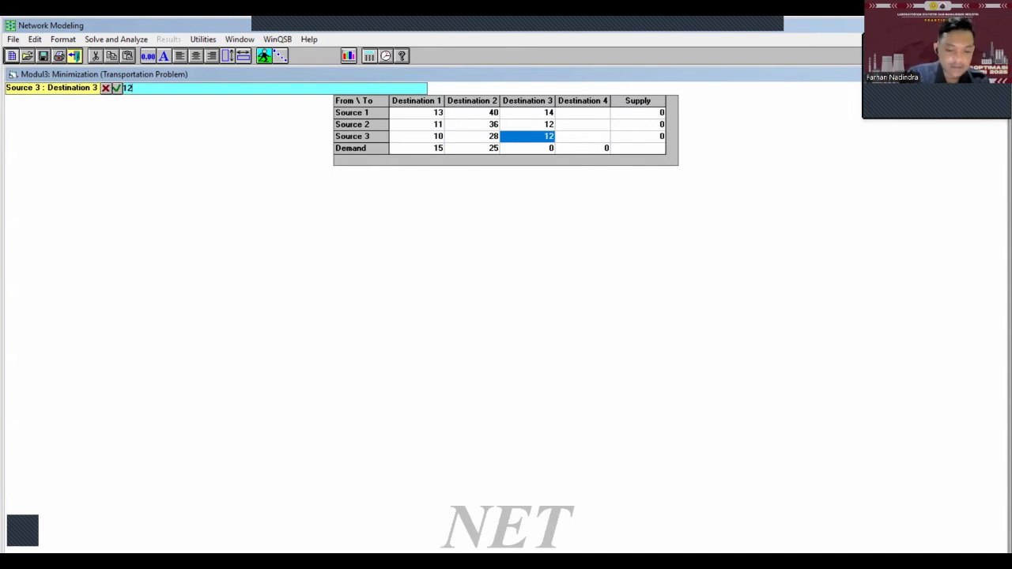
{"action": "key", "text": "Return"}
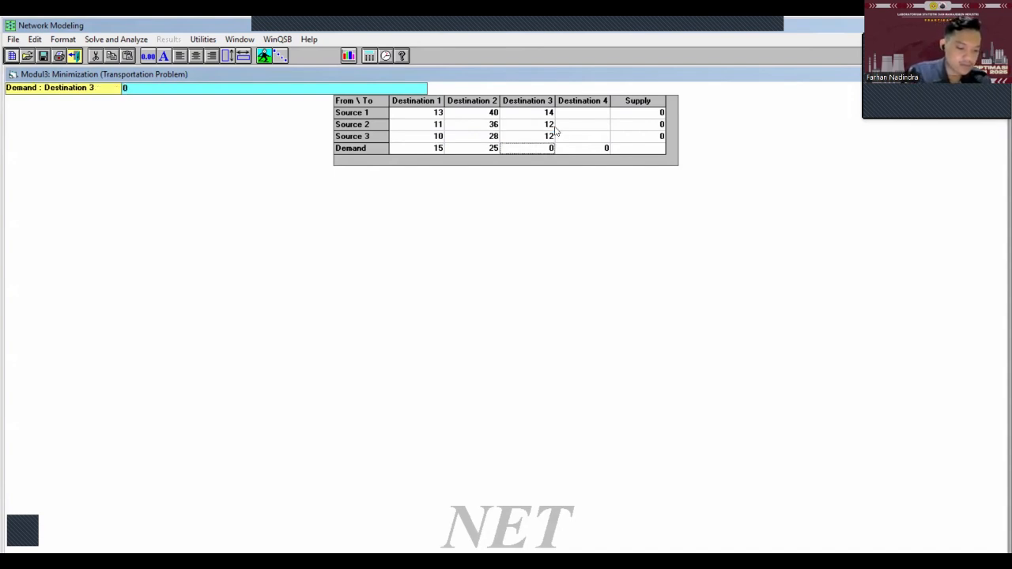
{"action": "key", "text": "Up"}
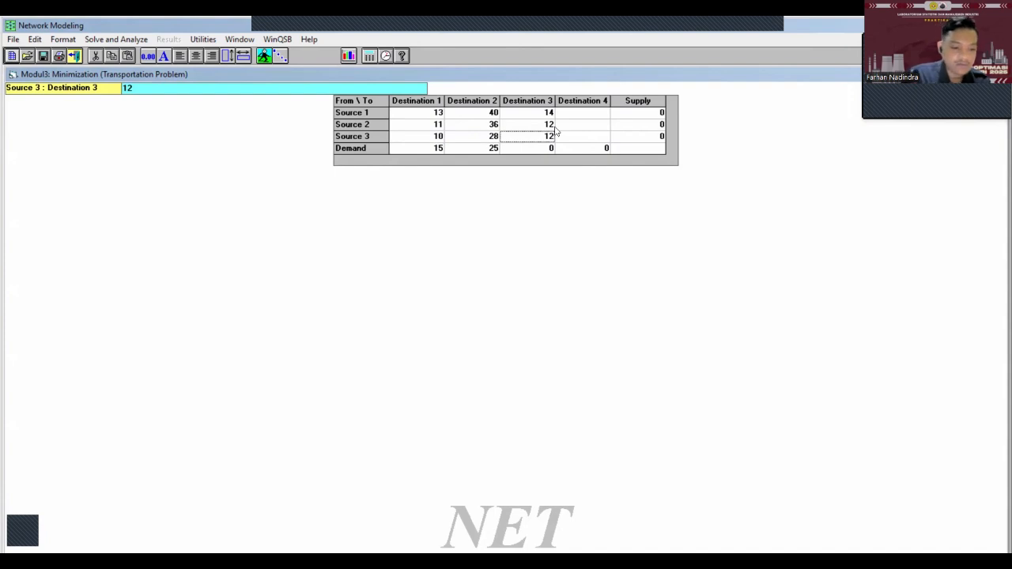
{"action": "type", "text": "10"}
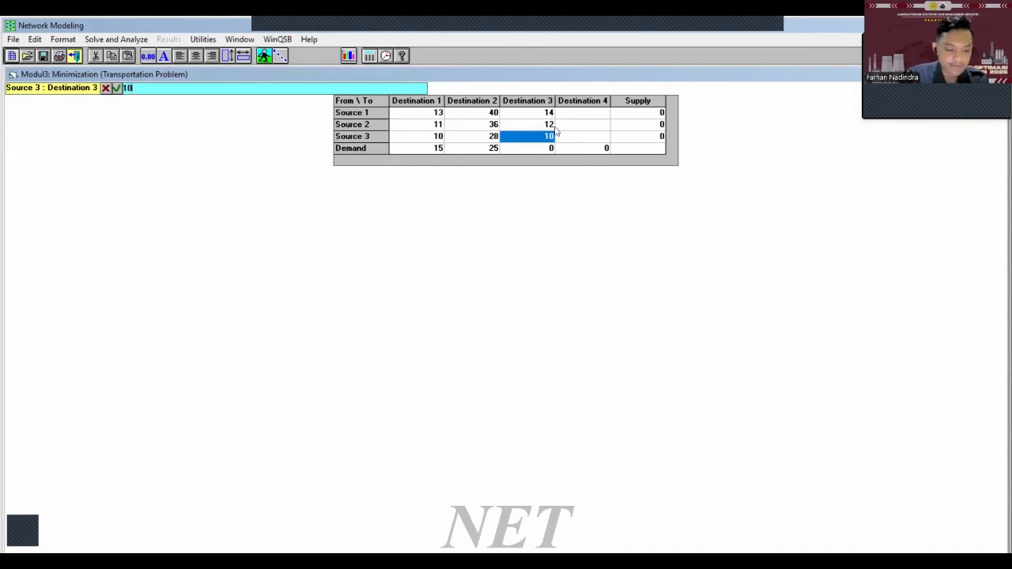
Set the demand for Destination 3 to 10.
{"action": "key", "text": "Return"}
{"action": "type", "text": "10"}
{"action": "key", "text": "Tab"}
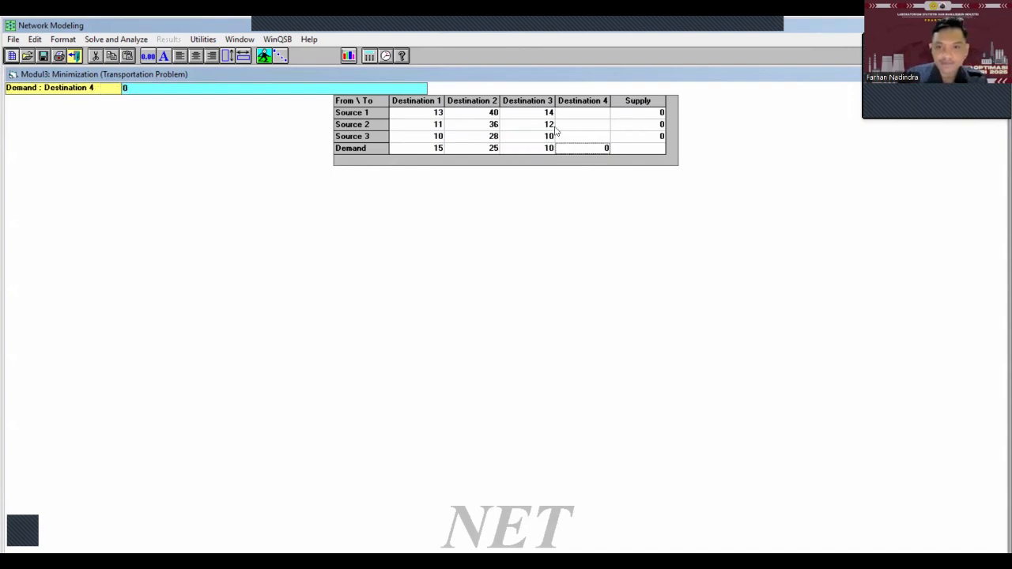
Fill the Destination 4 column with costs of 14 for Source 1, 12 for Source 2 and 12 for Source 3, and a demand of 10.
{"action": "key", "text": "Up"}
{"action": "key", "text": "Up"}
{"action": "key", "text": "Up"}
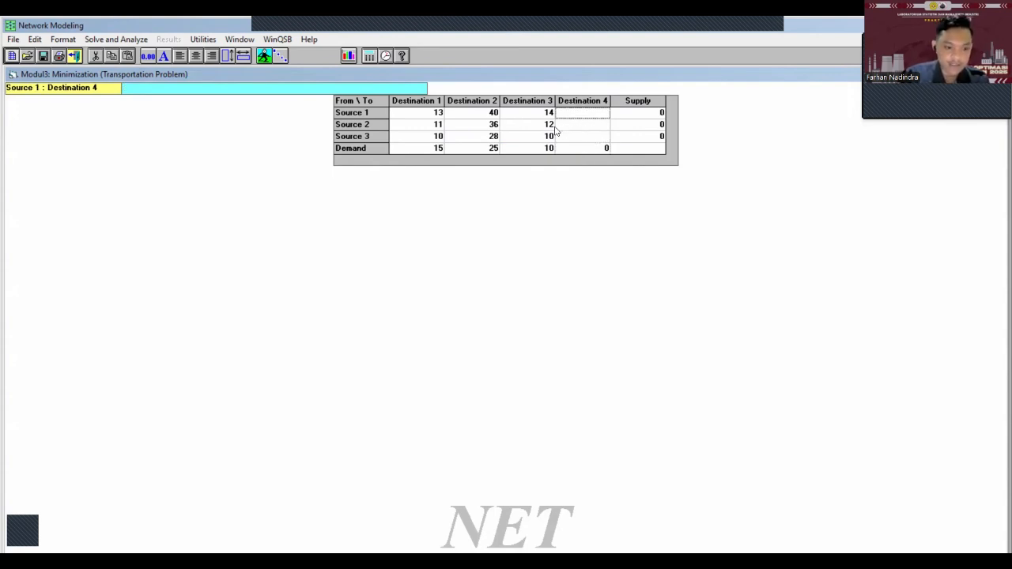
{"action": "type", "text": "14"}
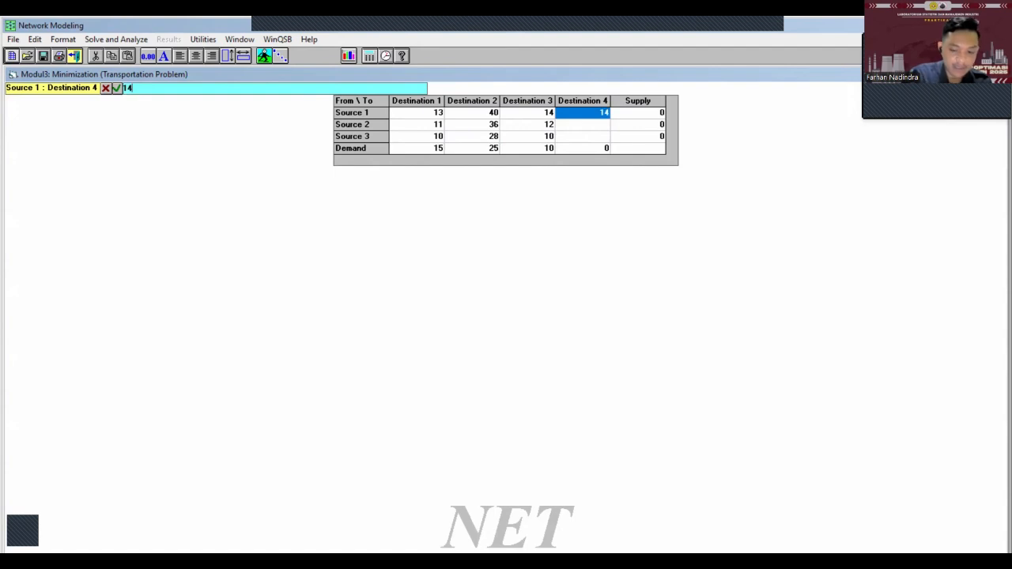
{"action": "key", "text": "Return"}
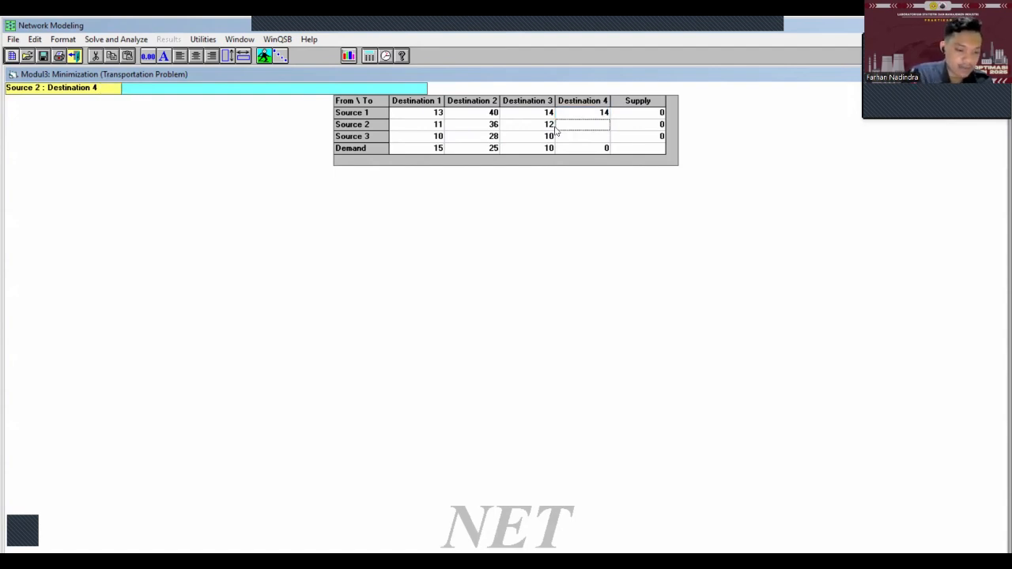
{"action": "type", "text": "12"}
{"action": "left_click", "coordinate": [558, 136]}
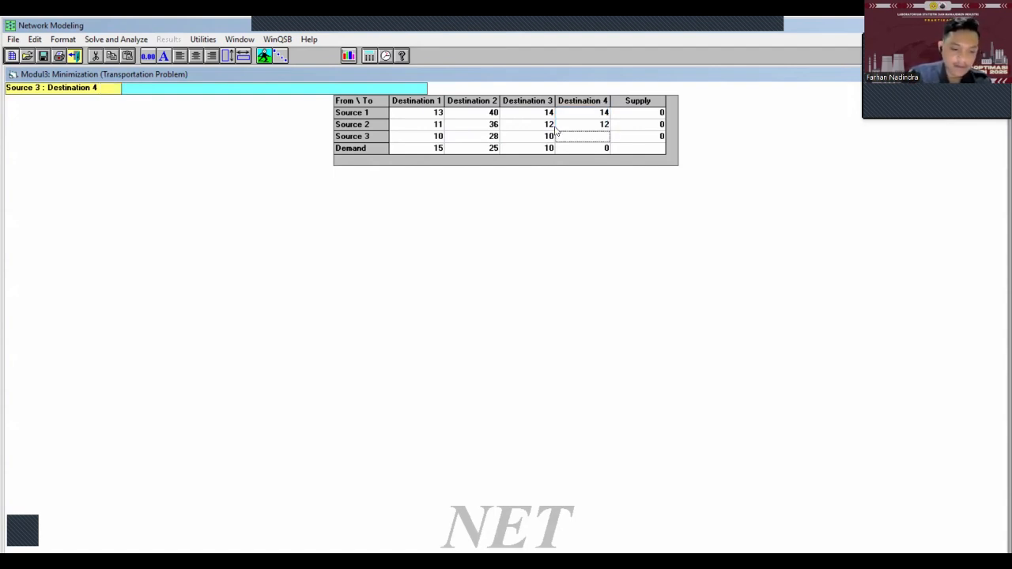
{"action": "type", "text": "12"}
{"action": "key", "text": "Return"}
{"action": "type", "text": "10"}
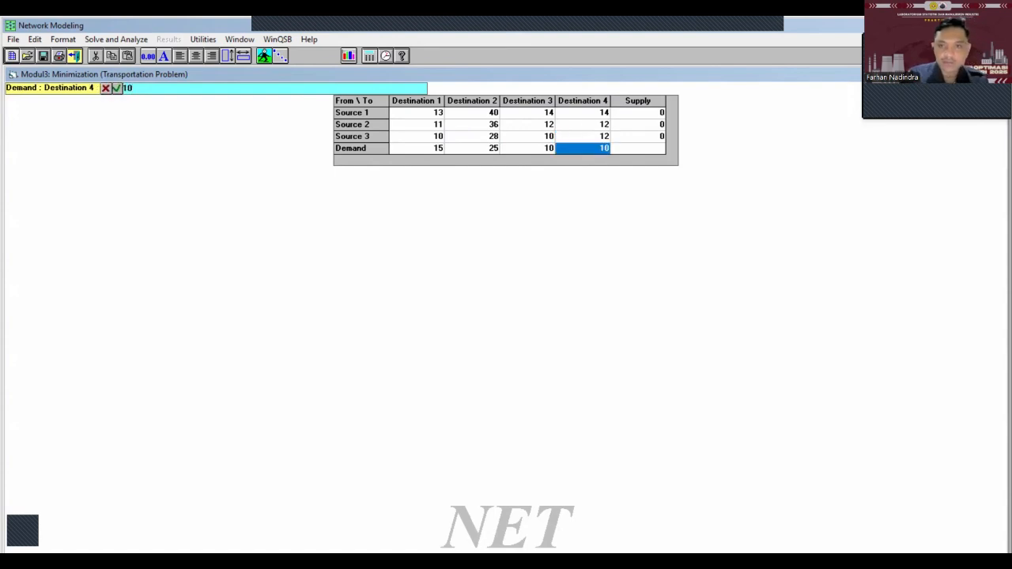
Enter the supply values: 30 for Source 1, 25 for Source 2 and 5 for Source 3.
{"action": "left_click", "coordinate": [659, 115]}
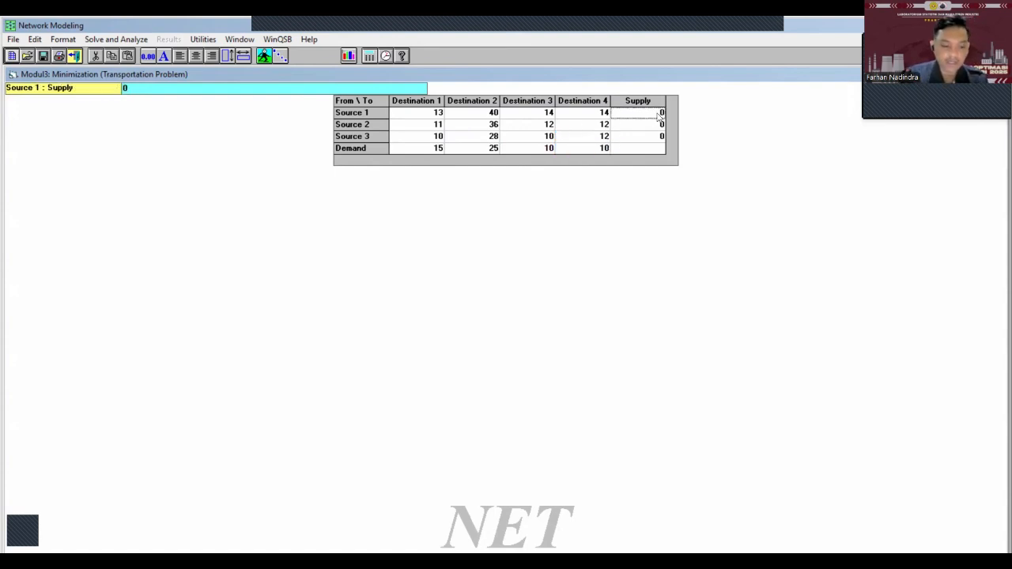
{"action": "type", "text": "30"}
{"action": "key", "text": "Return"}
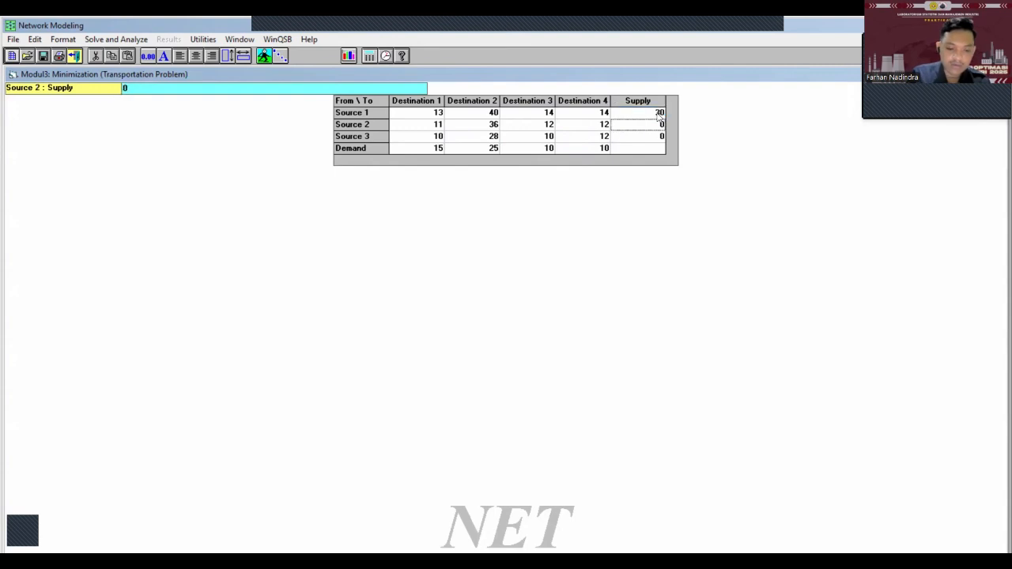
{"action": "type", "text": "25"}
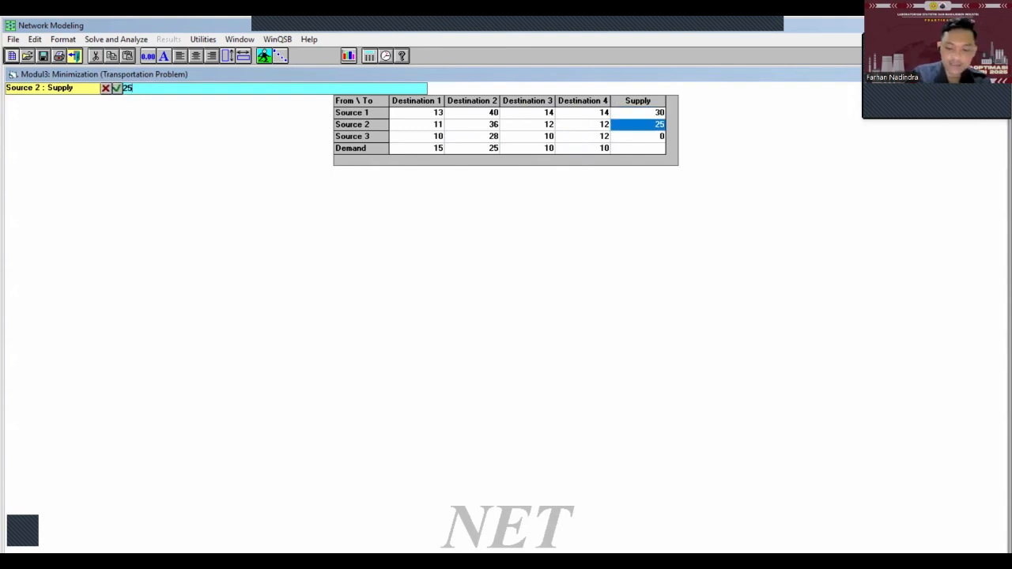
{"action": "key", "text": "Return"}
{"action": "type", "text": "5"}
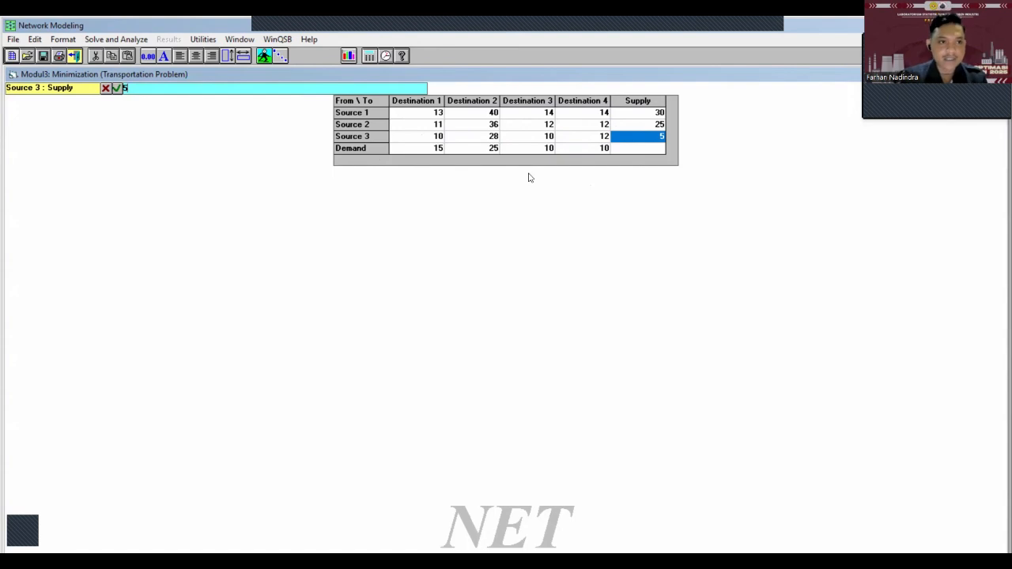
Choose the Northwest Corner Method (NWC) as the initial solution method for the transportation simplex.
{"action": "left_click", "coordinate": [118, 42]}
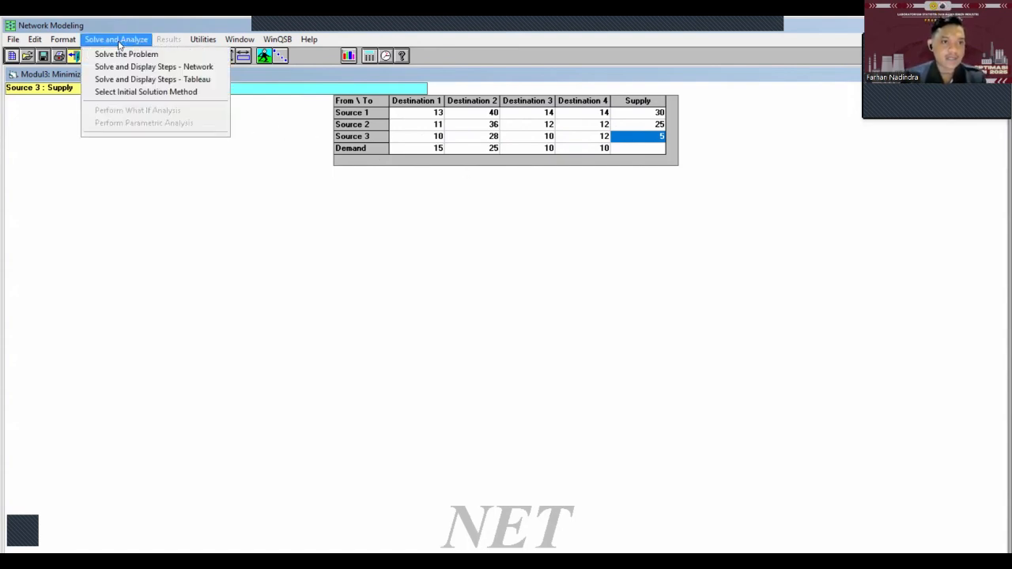
{"action": "left_click", "coordinate": [145, 94]}
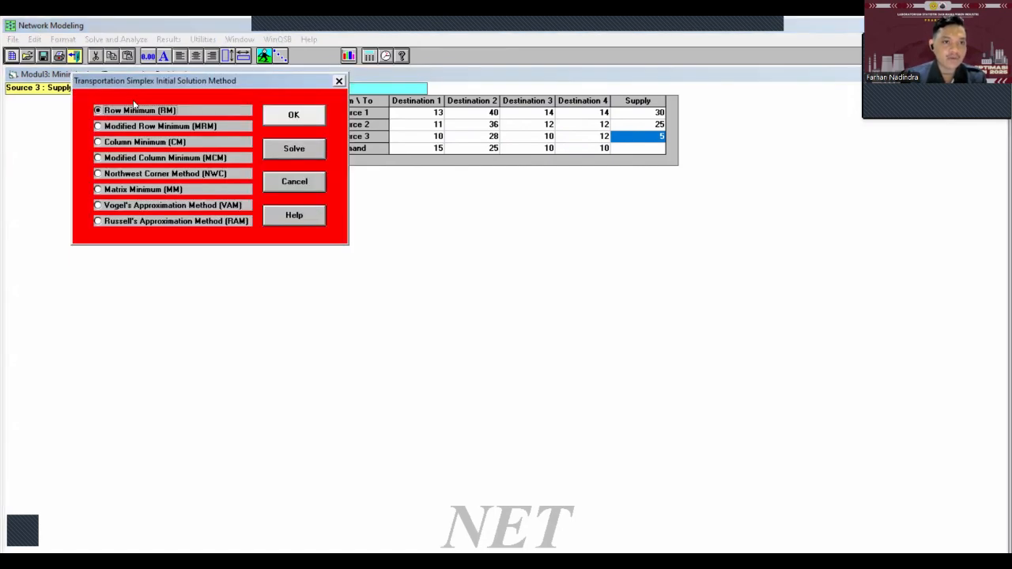
{"action": "left_click", "coordinate": [99, 174]}
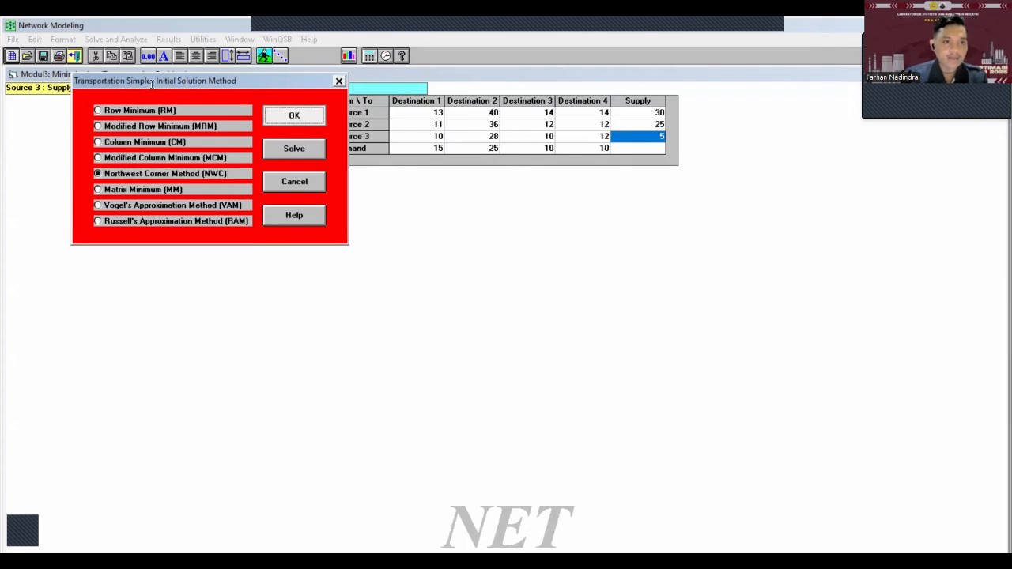
{"action": "left_click", "coordinate": [311, 120]}
Solve the transportation problem, view its solution table and return to the data matrix.
{"action": "left_click", "coordinate": [107, 41]}
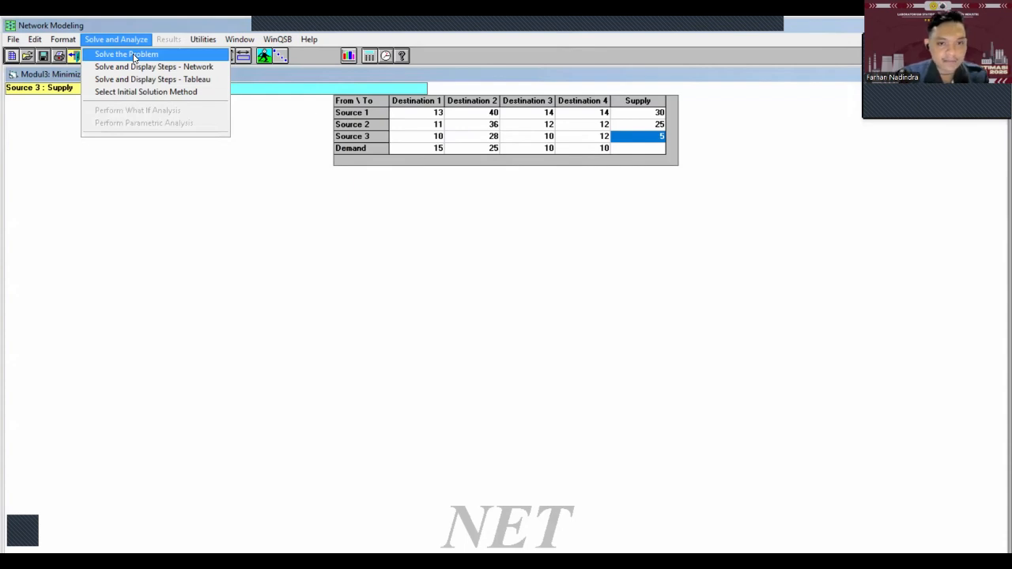
{"action": "left_click", "coordinate": [134, 55]}
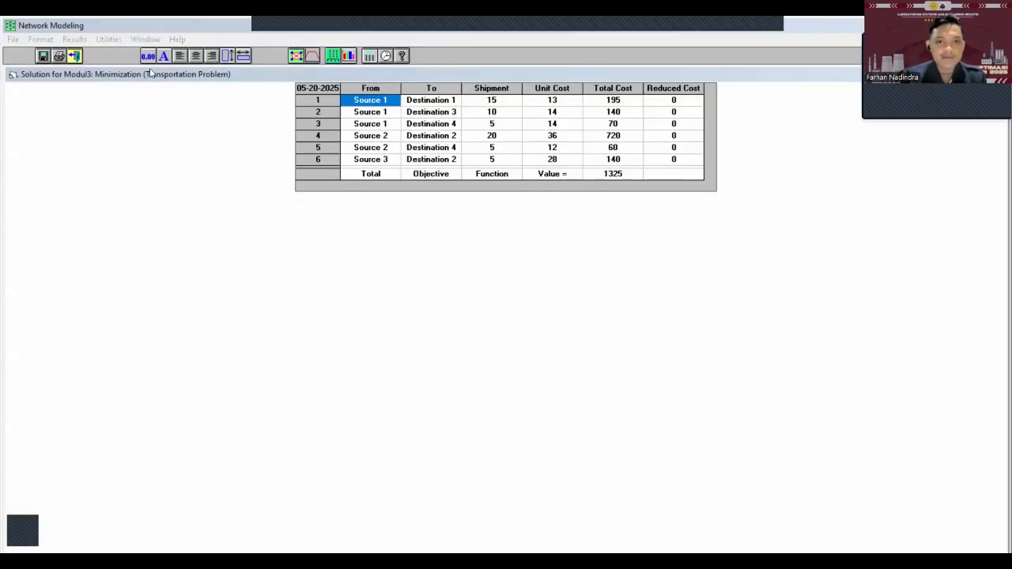
{"action": "left_click", "coordinate": [73, 56]}
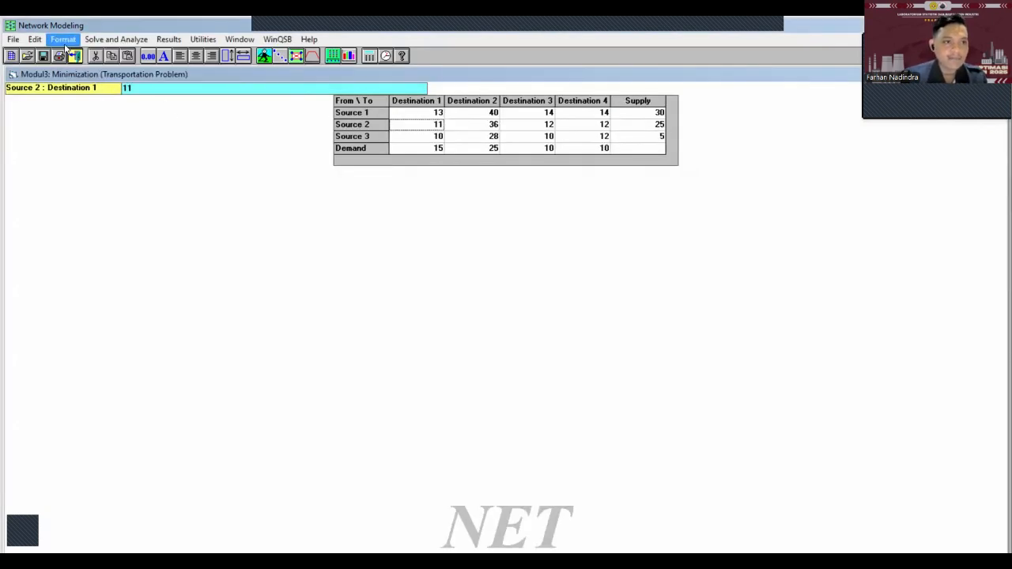
Edit the node names, renaming Source 1 to Bandung and Source 2 to Cikampek.
{"action": "left_click", "coordinate": [35, 39]}
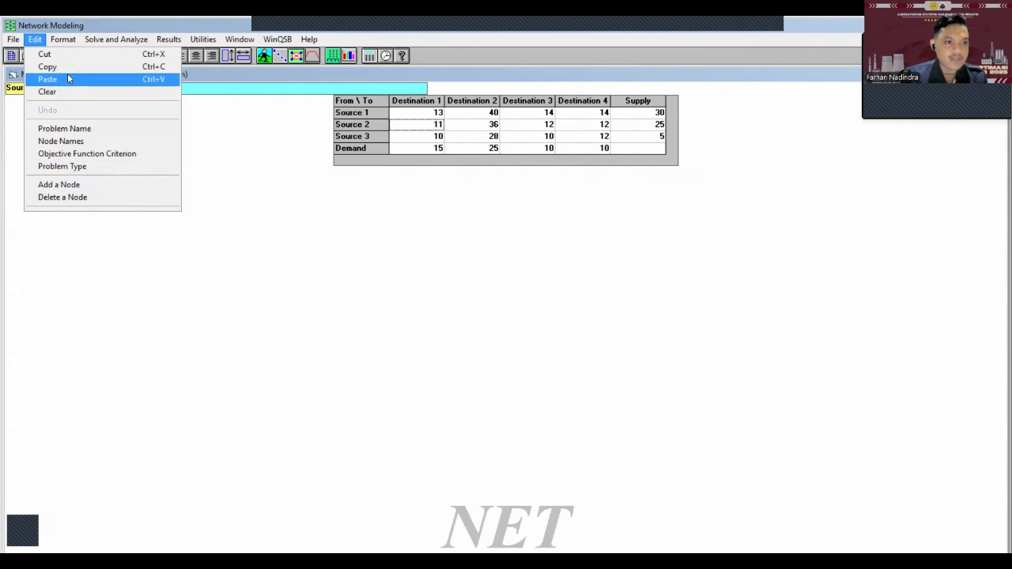
{"action": "left_click", "coordinate": [60, 140]}
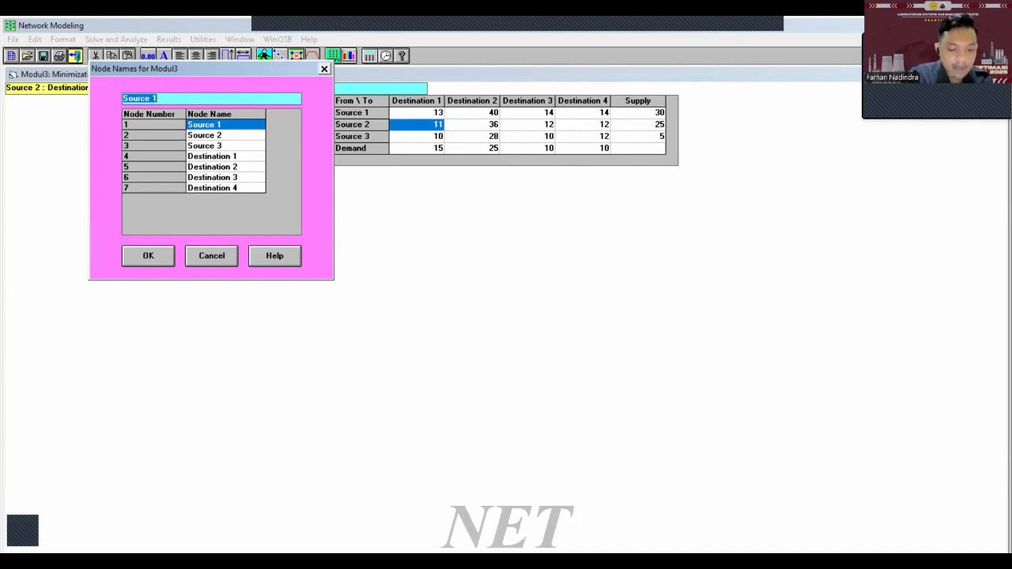
{"action": "type", "text": "Bandung"}
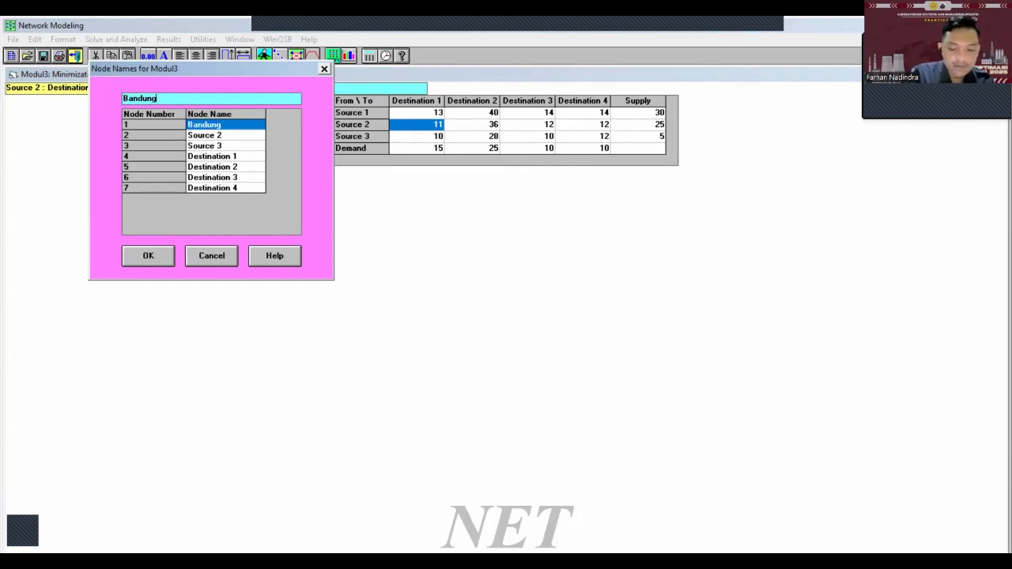
{"action": "key", "text": "Return"}
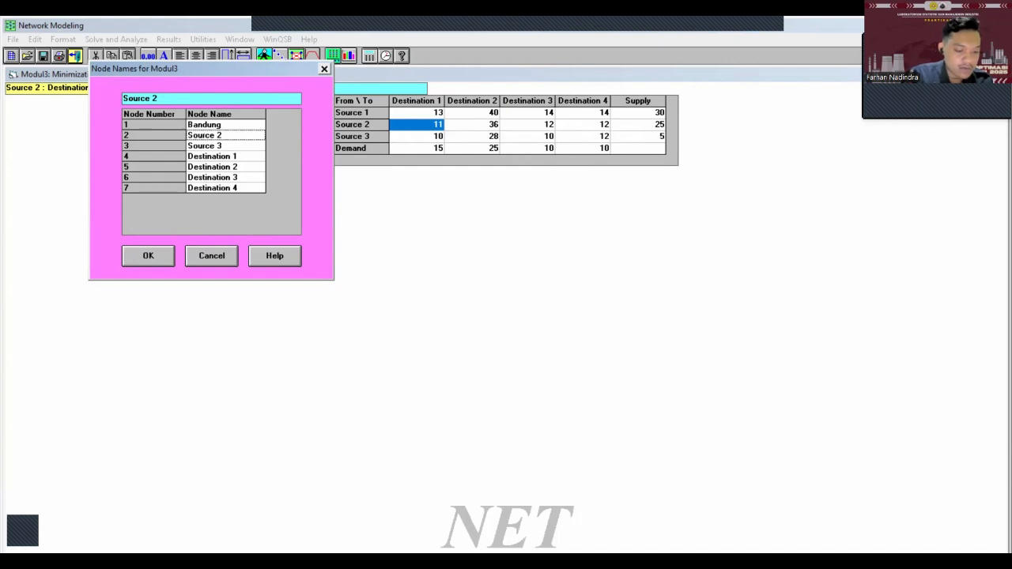
{"action": "type", "text": "c"}
{"action": "key", "text": "BackSpace"}
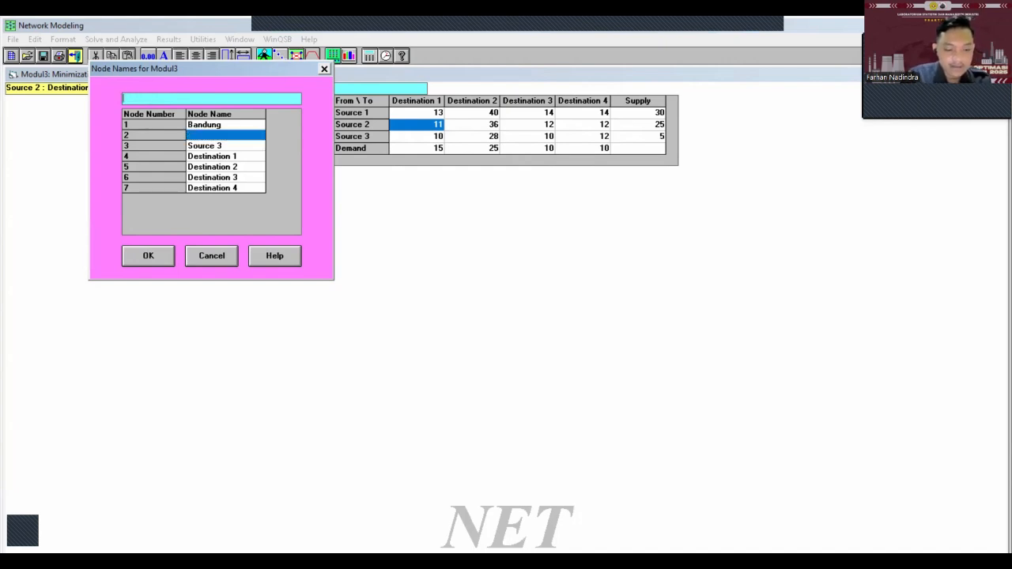
{"action": "type", "text": "Cikam"}
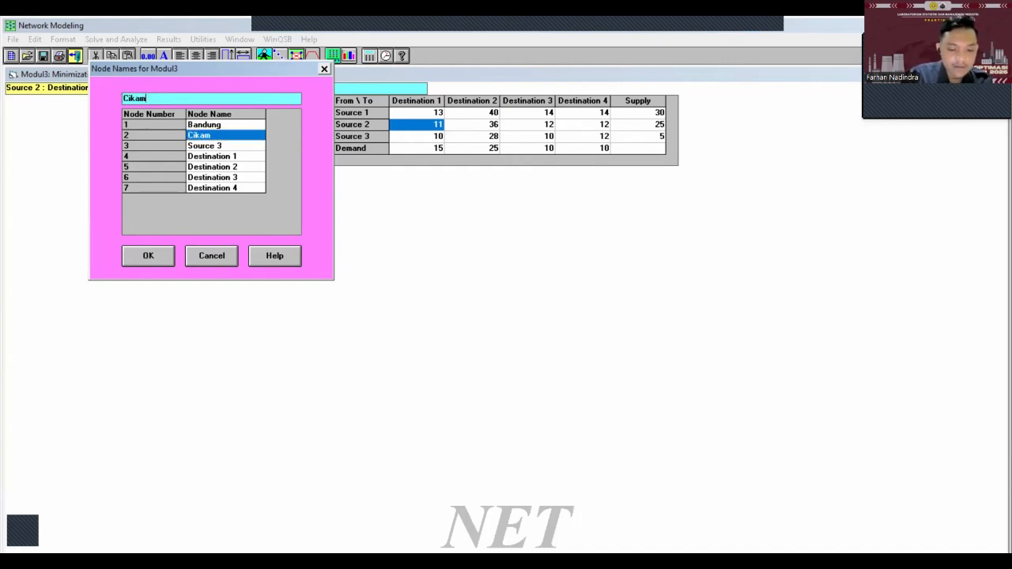
{"action": "type", "text": "pek"}
{"action": "key", "text": "Return"}
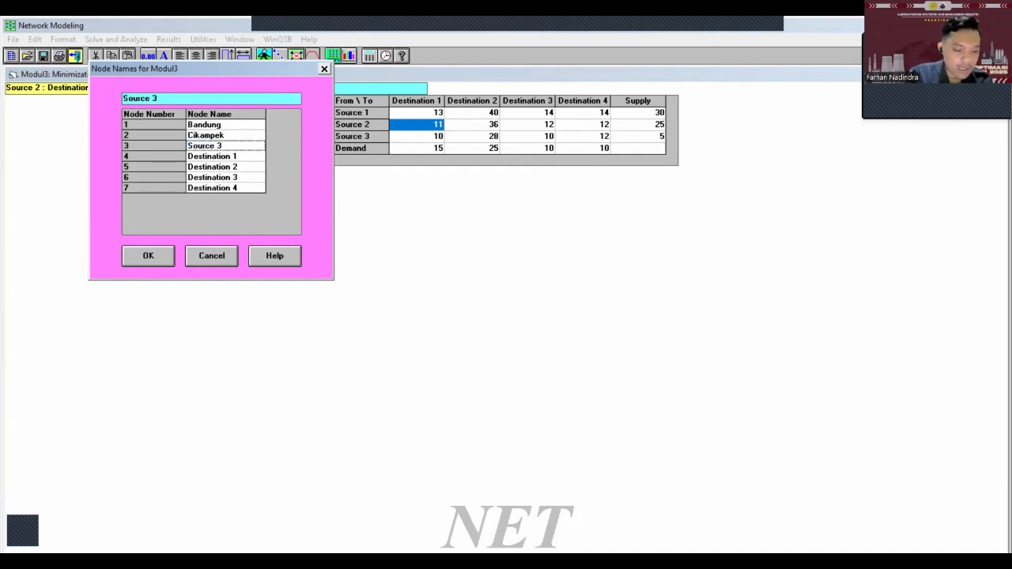
Rename the Source 3 node to Tangerang.
{"action": "type", "text": "t"}
{"action": "key", "text": "BackSpace"}
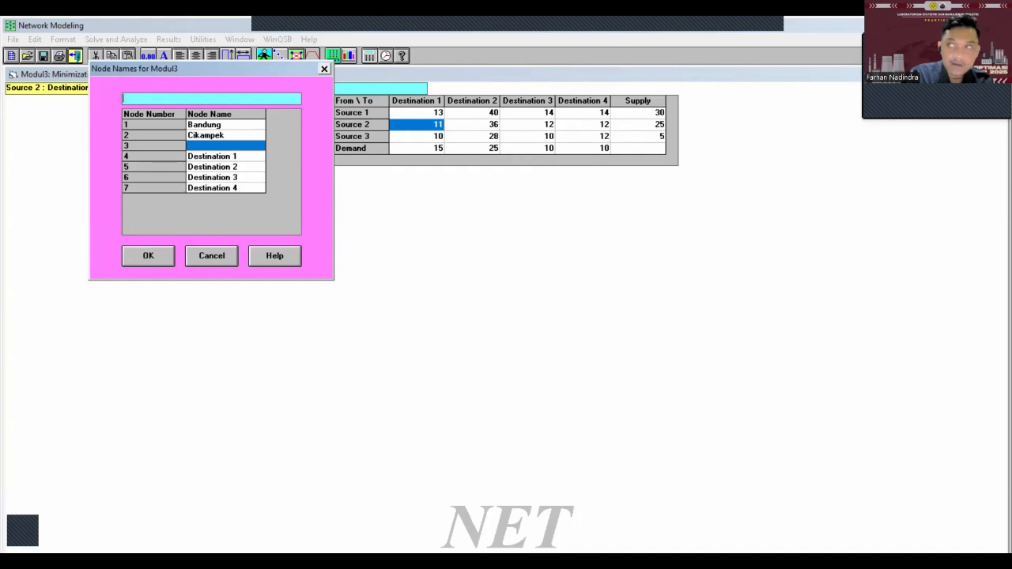
{"action": "type", "text": "Tang"}
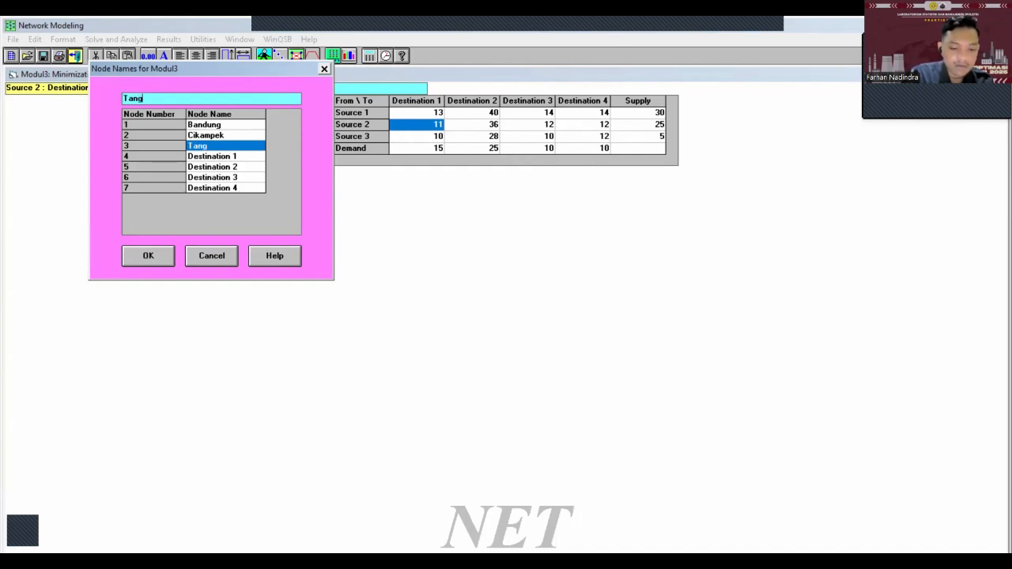
{"action": "type", "text": "erang"}
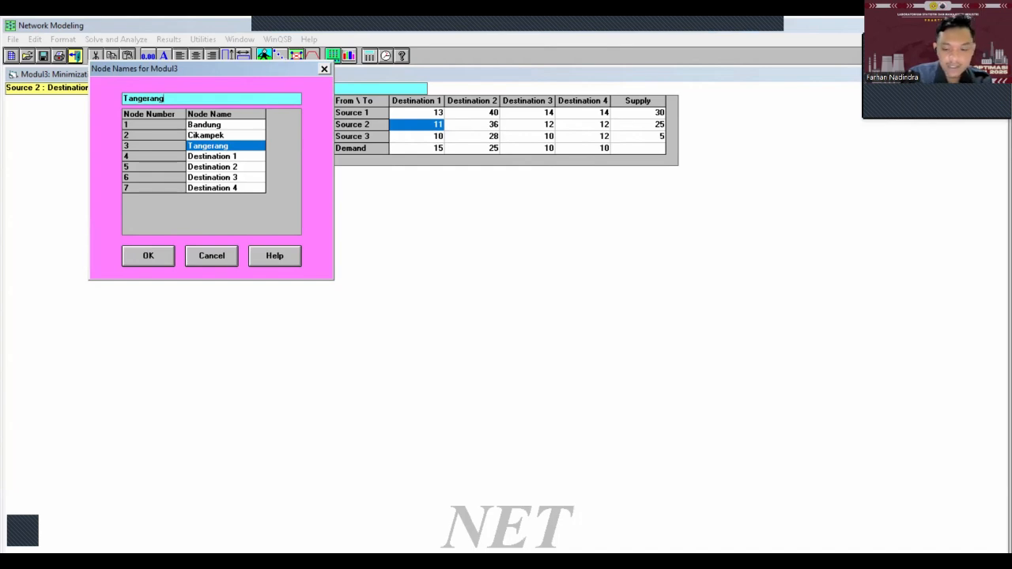
Rename the Destination 1 node to Jakarta and the Destination 2 node to Bangka.
{"action": "left_click", "coordinate": [225, 157]}
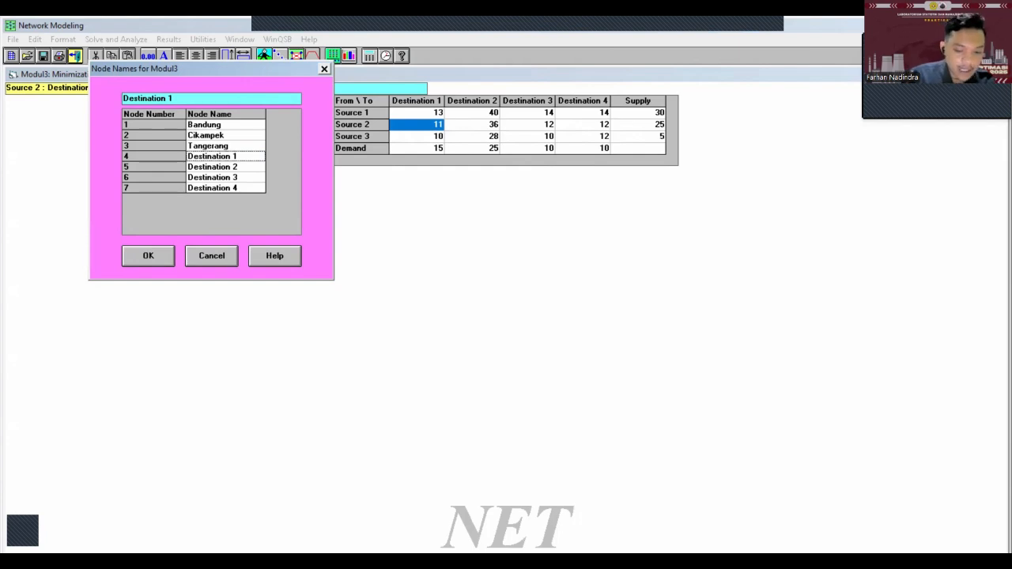
{"action": "type", "text": "J"}
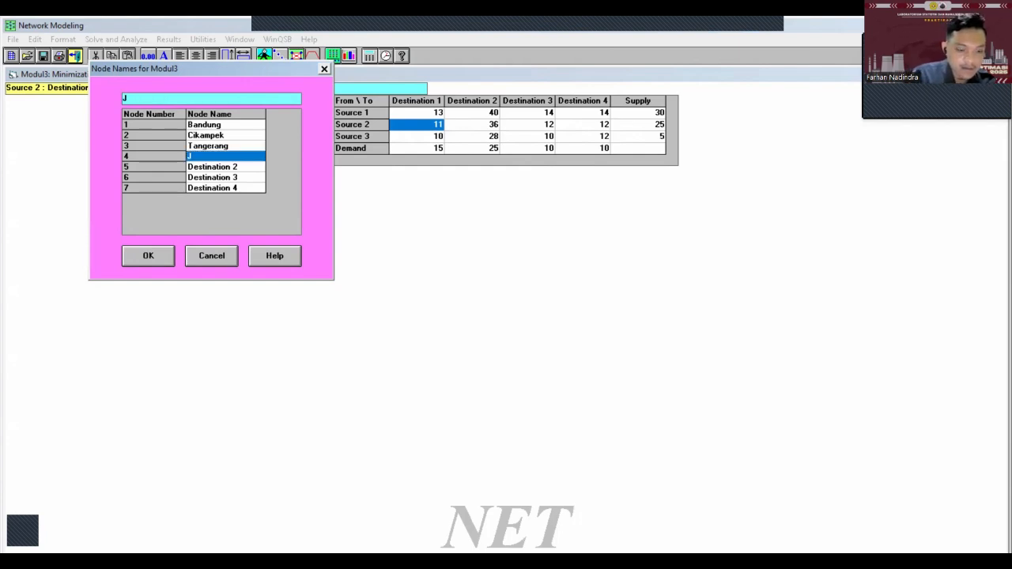
{"action": "type", "text": "akarta"}
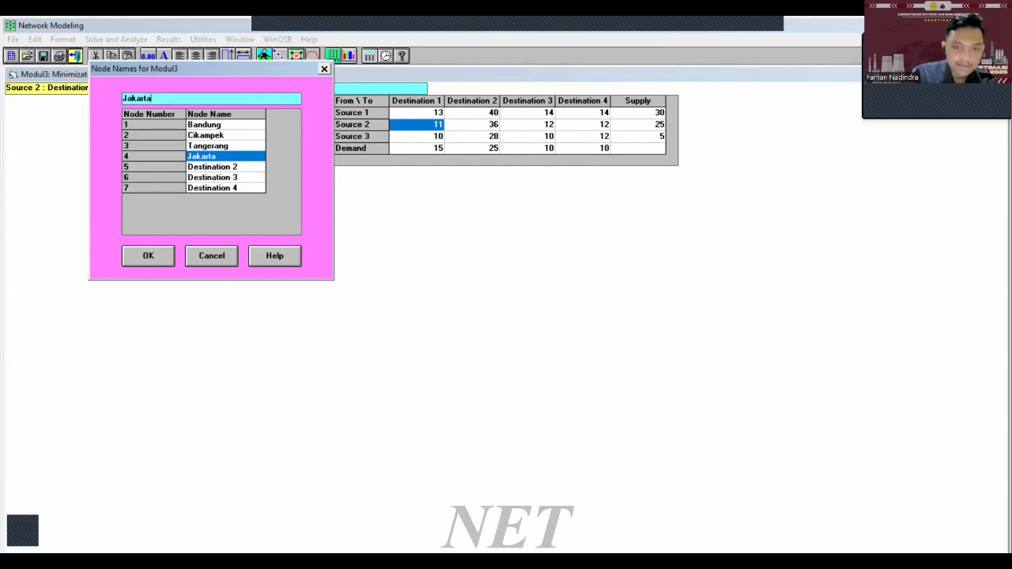
{"action": "left_click", "coordinate": [212, 167]}
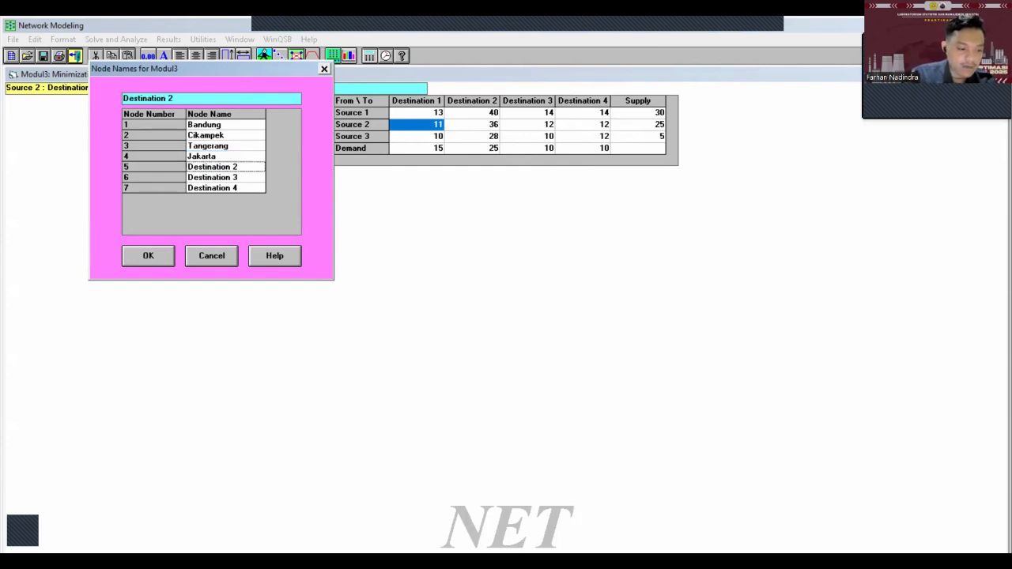
{"action": "type", "text": "Ba"}
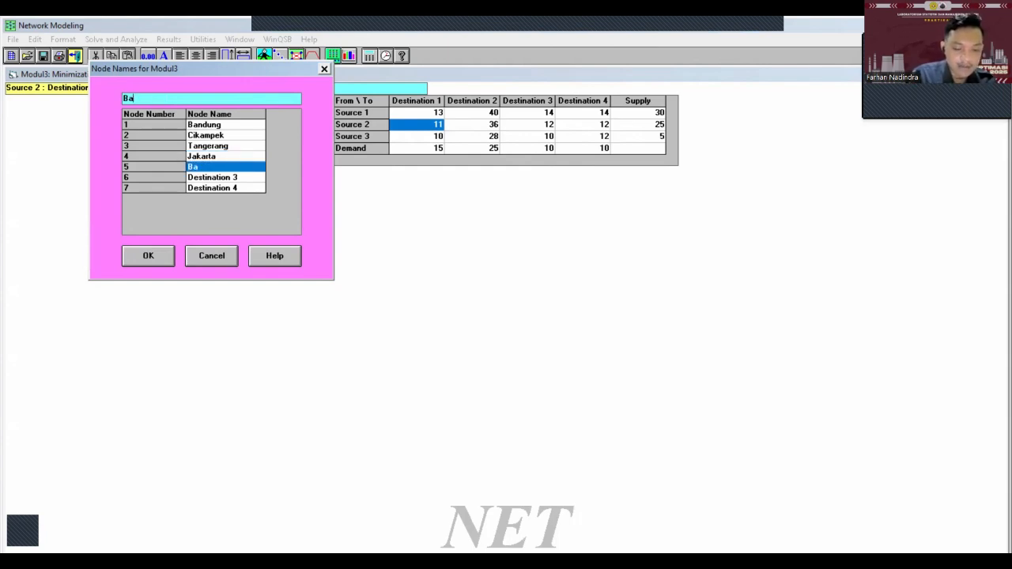
{"action": "type", "text": "ngka"}
Rename the Destination 3 node to Cianjur and the Destination 4 node to Cirebon.
{"action": "left_click", "coordinate": [213, 177]}
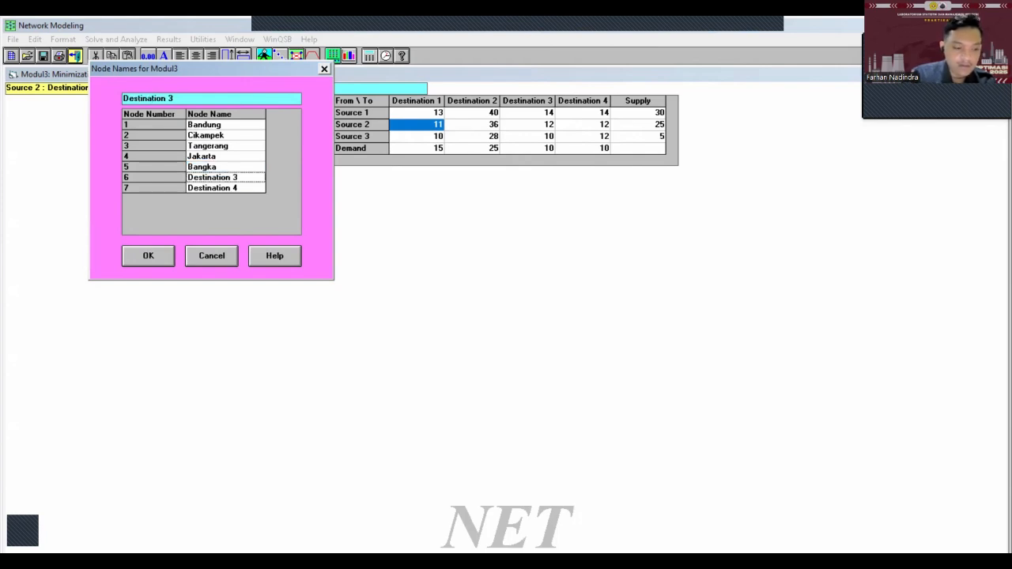
{"action": "type", "text": "Cia"}
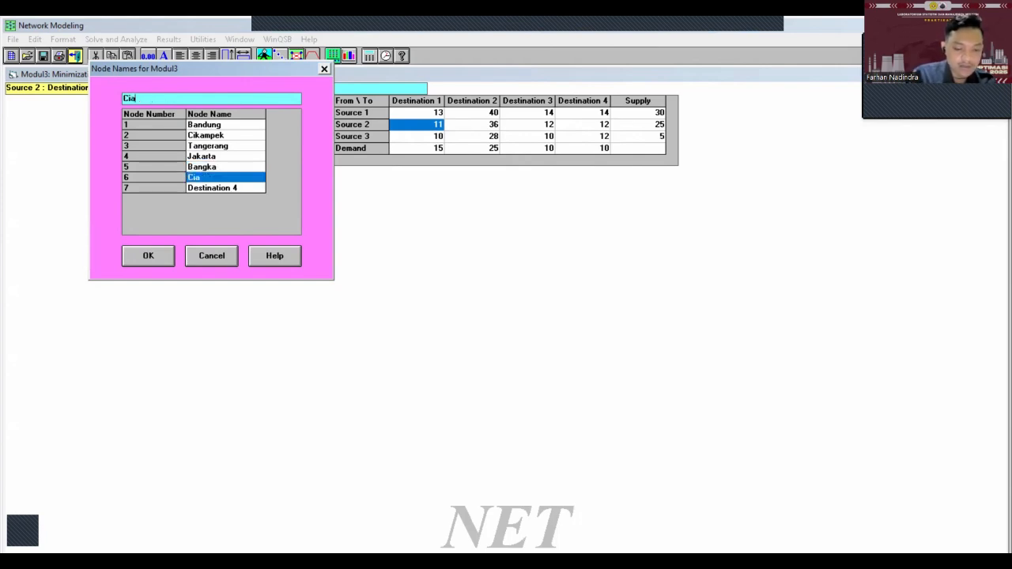
{"action": "type", "text": "njur"}
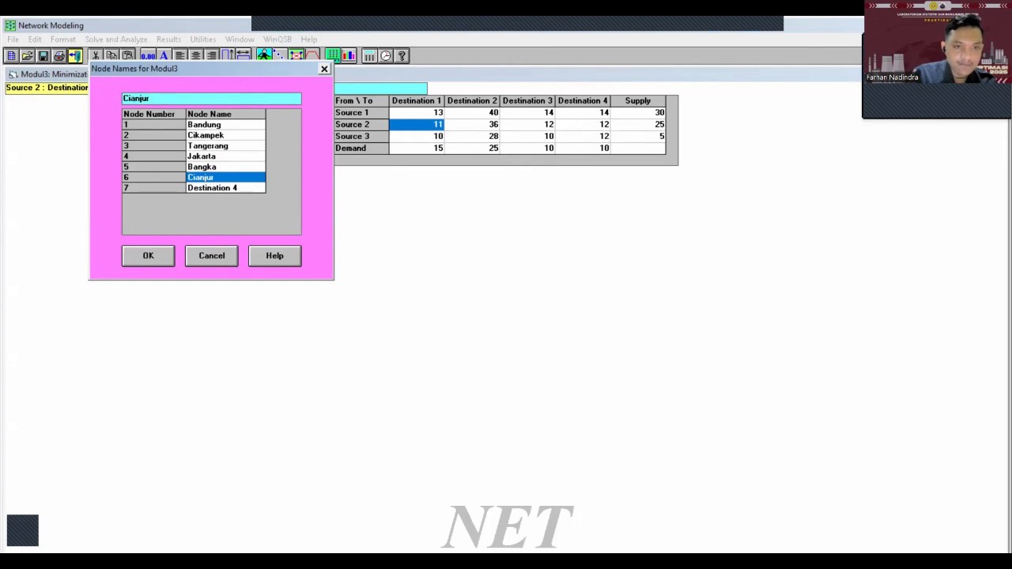
{"action": "left_click", "coordinate": [213, 189]}
{"action": "type", "text": "Cirebon"}
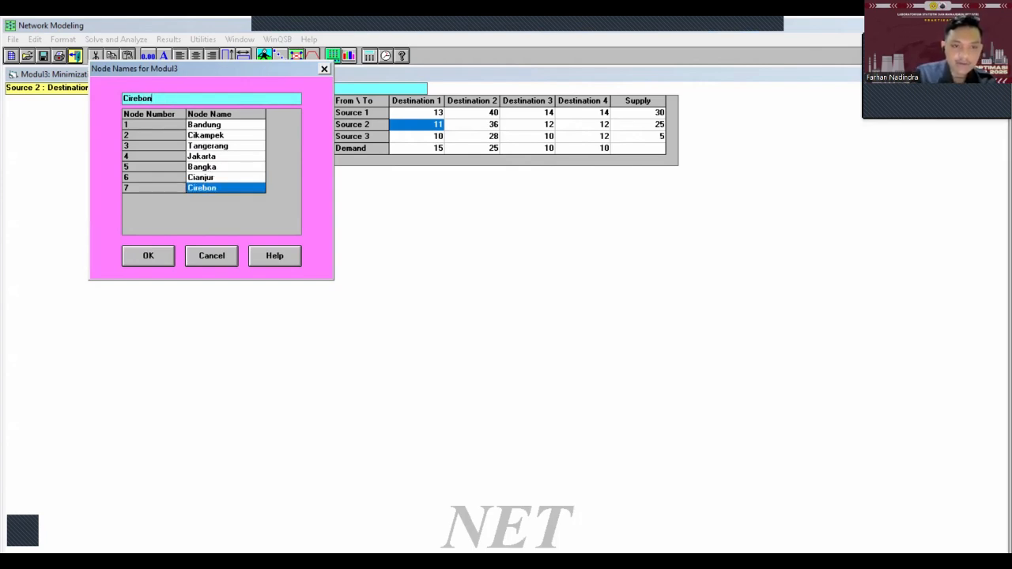
Apply the edited node names and center-align all columns of the transportation table.
{"action": "left_click", "coordinate": [150, 258]}
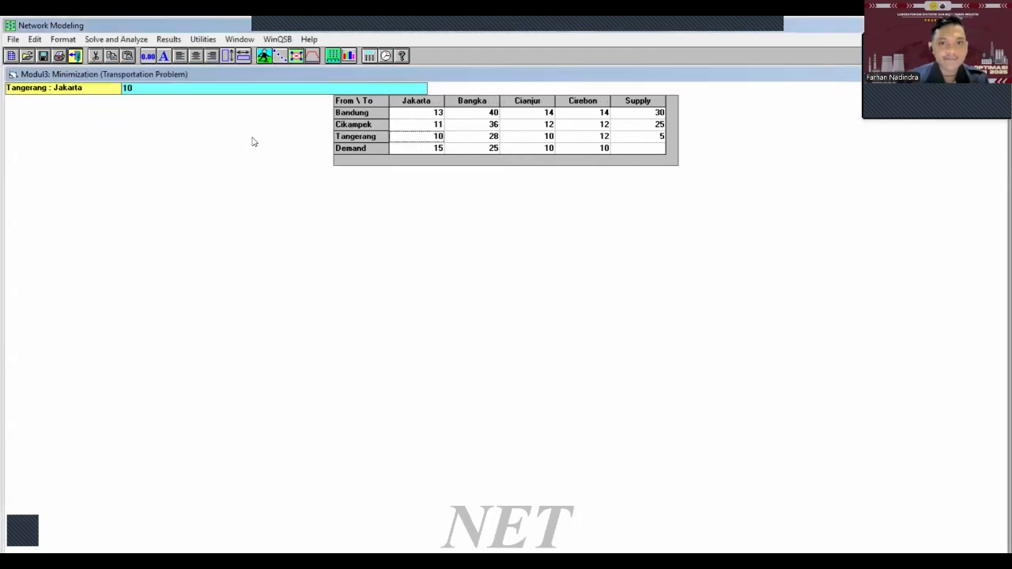
{"action": "left_click", "coordinate": [65, 39]}
{"action": "left_click", "coordinate": [83, 80]}
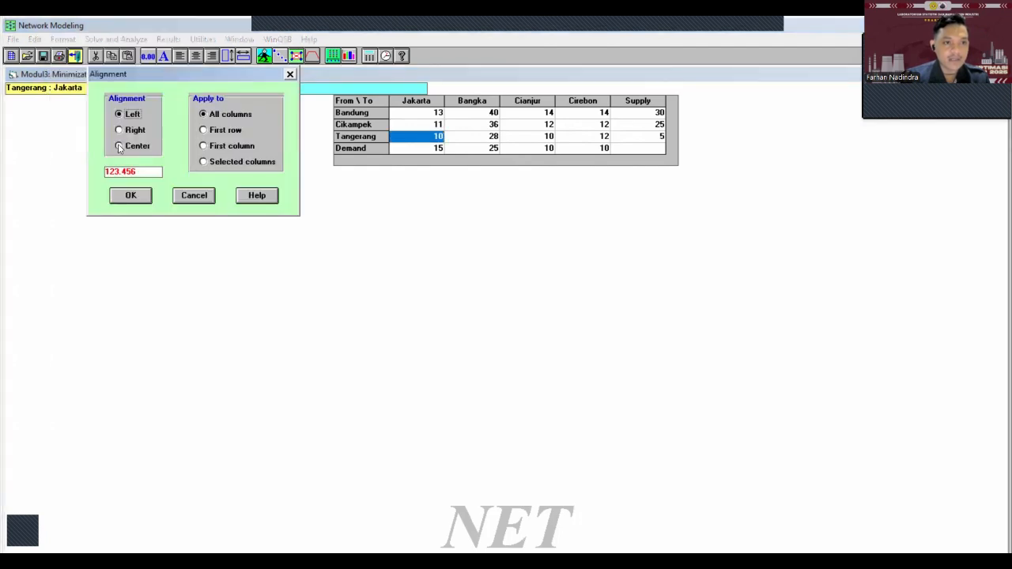
{"action": "left_click", "coordinate": [119, 146]}
{"action": "left_click", "coordinate": [135, 195]}
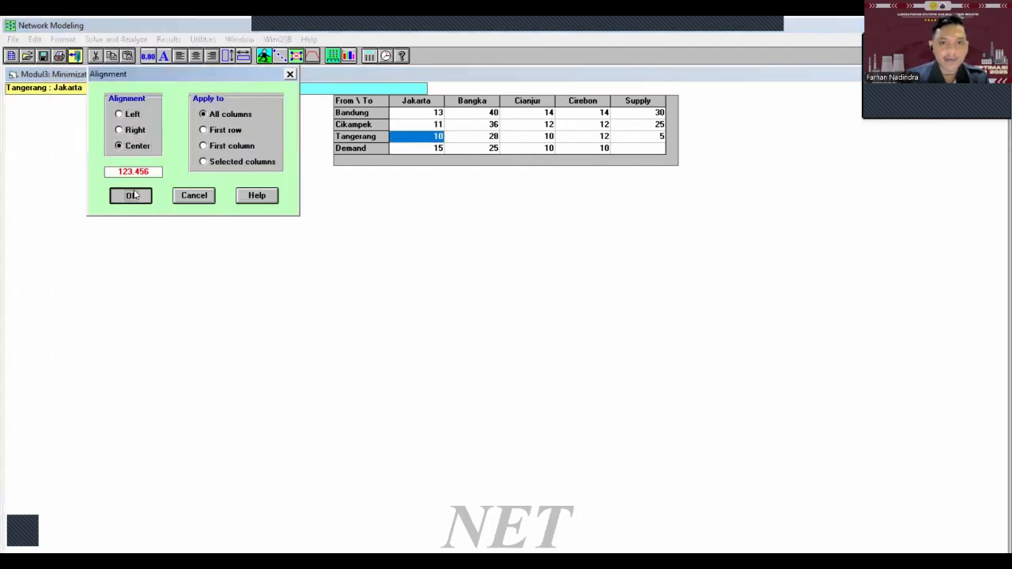
Solve the transportation problem, review the Bandung–Jakarta shipment, unit cost and total cost, and return to the problem table.
{"action": "left_click", "coordinate": [116, 40]}
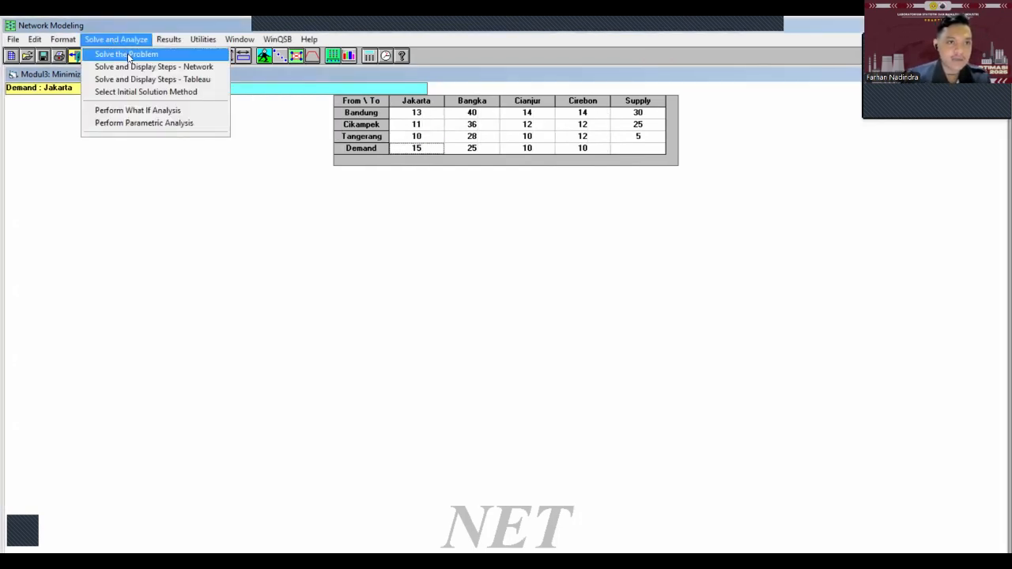
{"action": "left_click", "coordinate": [125, 55]}
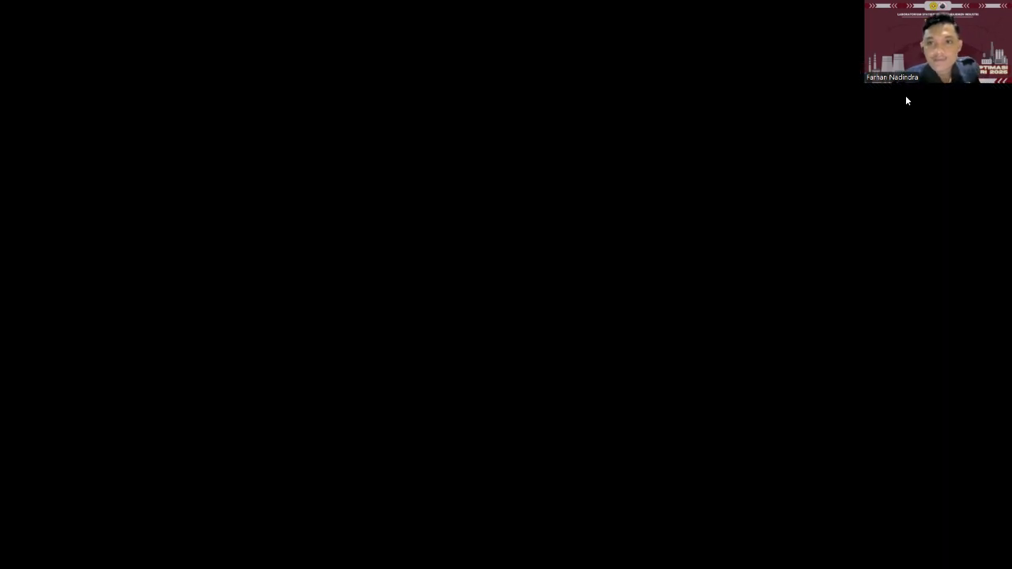
{"action": "left_click", "coordinate": [641, 299]}
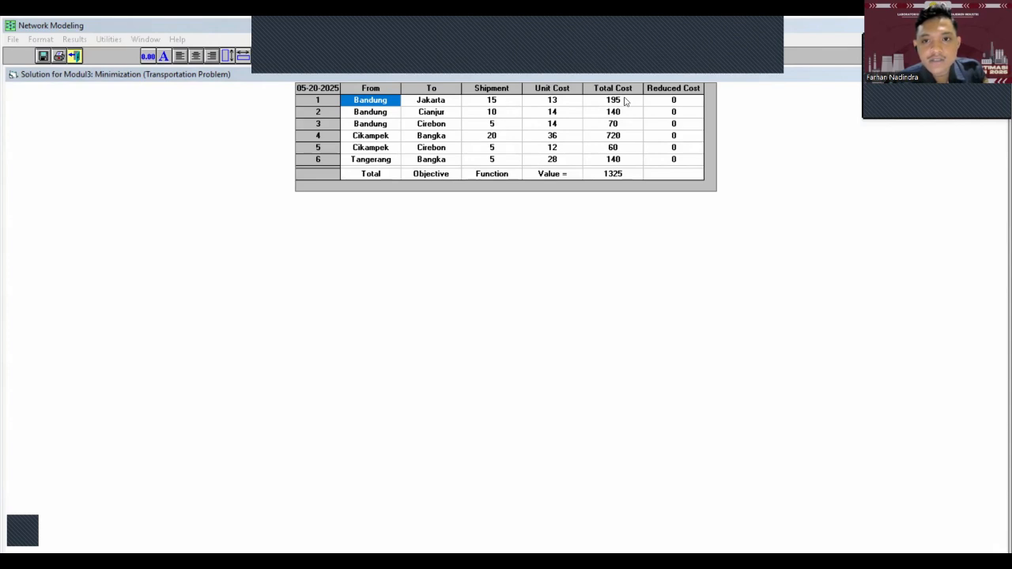
{"action": "left_click", "coordinate": [499, 102]}
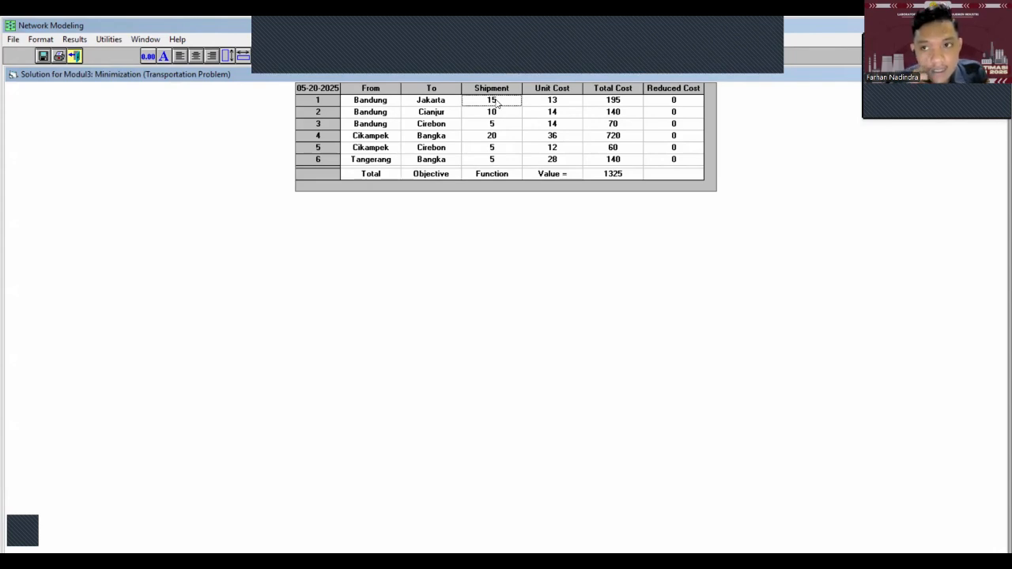
{"action": "left_click", "coordinate": [542, 102]}
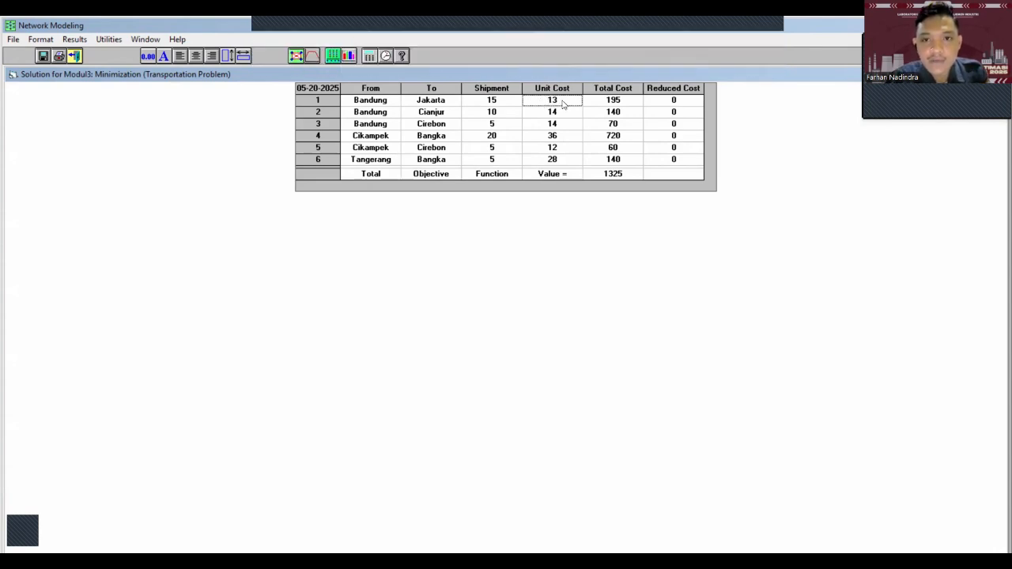
{"action": "left_click", "coordinate": [599, 104]}
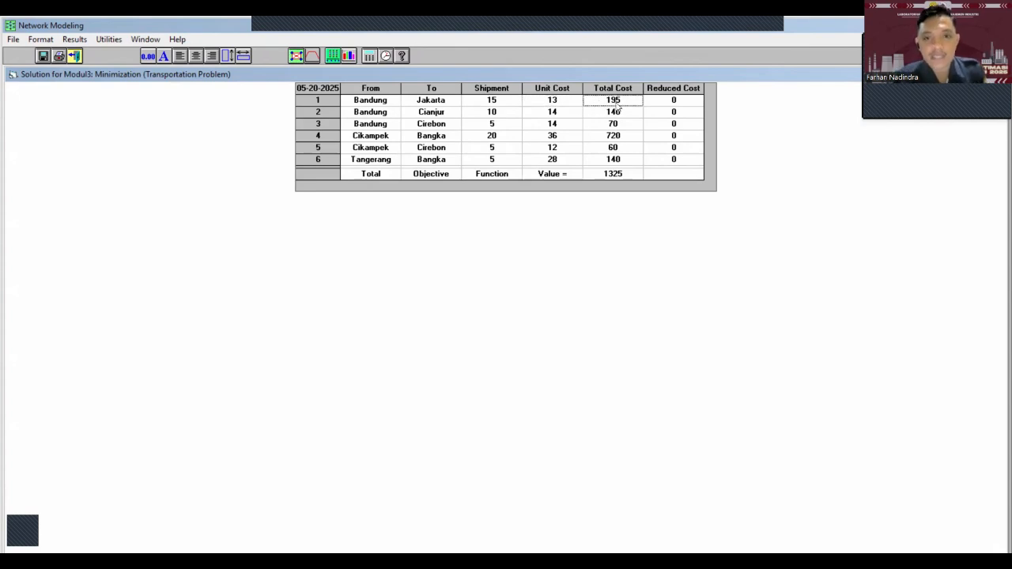
{"action": "left_click", "coordinate": [381, 113]}
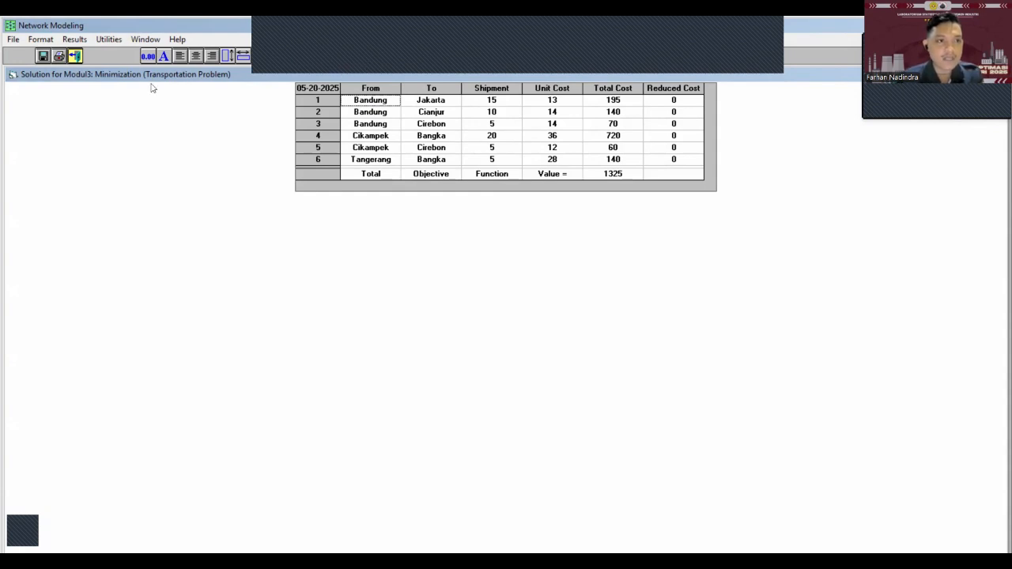
{"action": "left_click", "coordinate": [75, 56]}
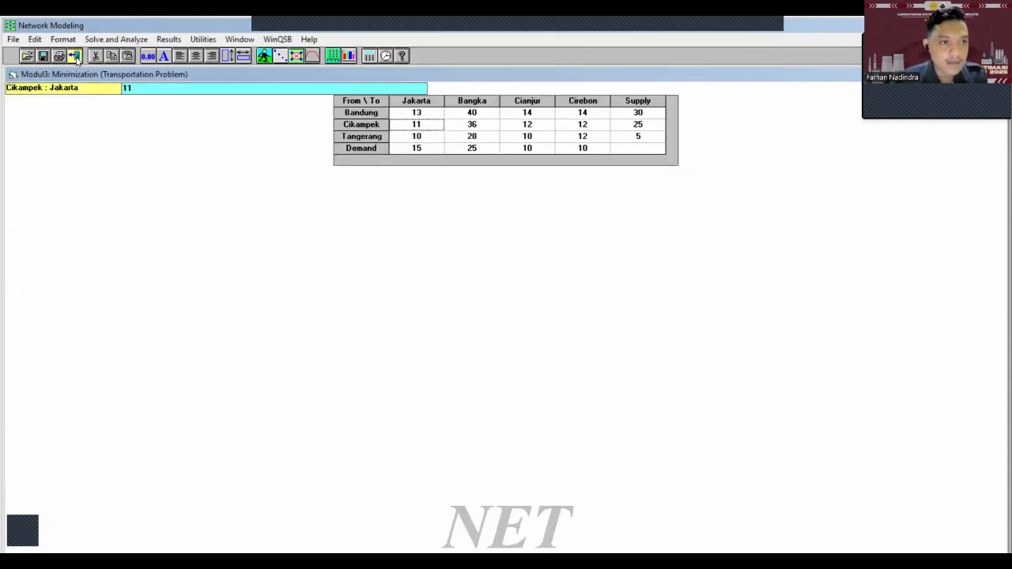
Solve the problem with tableau steps displayed, advance through each iteration to the final tableau, and close it.
{"action": "left_click", "coordinate": [112, 39]}
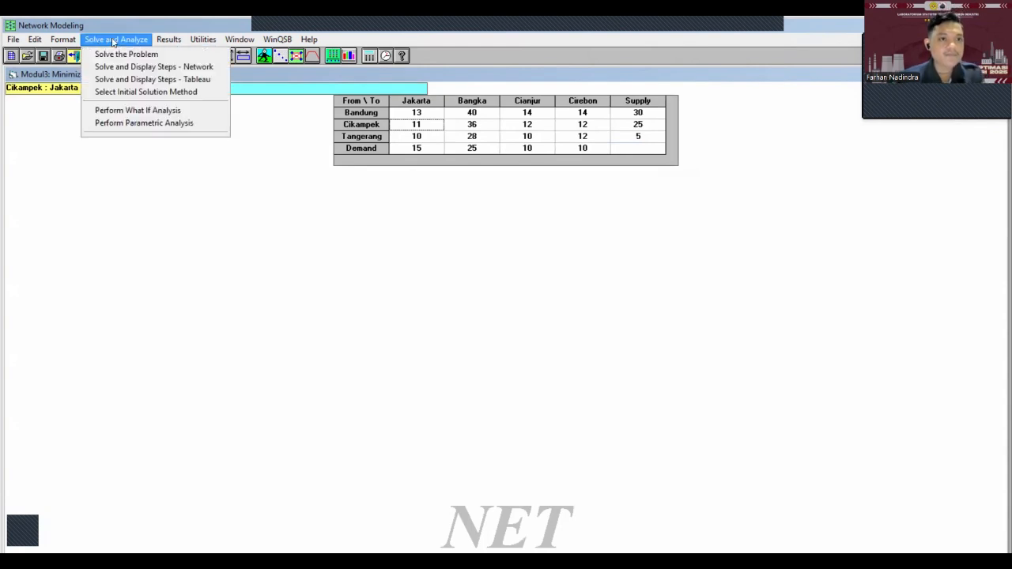
{"action": "left_click", "coordinate": [157, 82]}
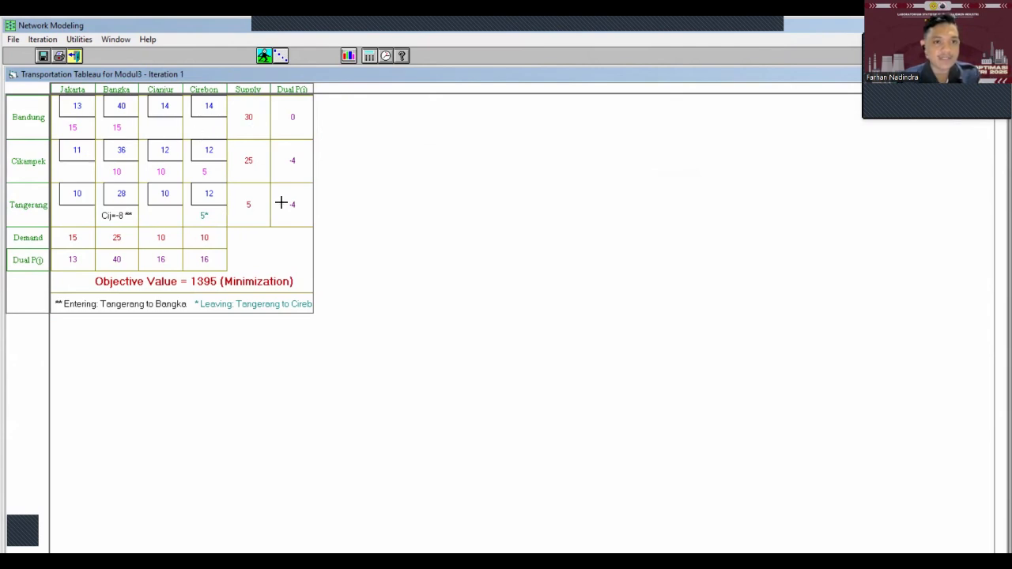
{"action": "left_click", "coordinate": [281, 57]}
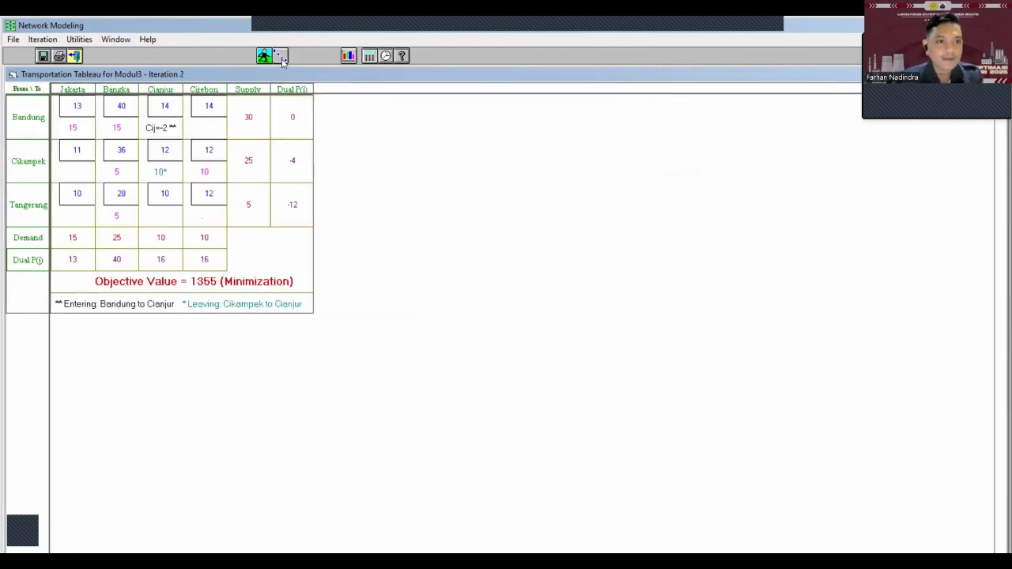
{"action": "left_click", "coordinate": [281, 59]}
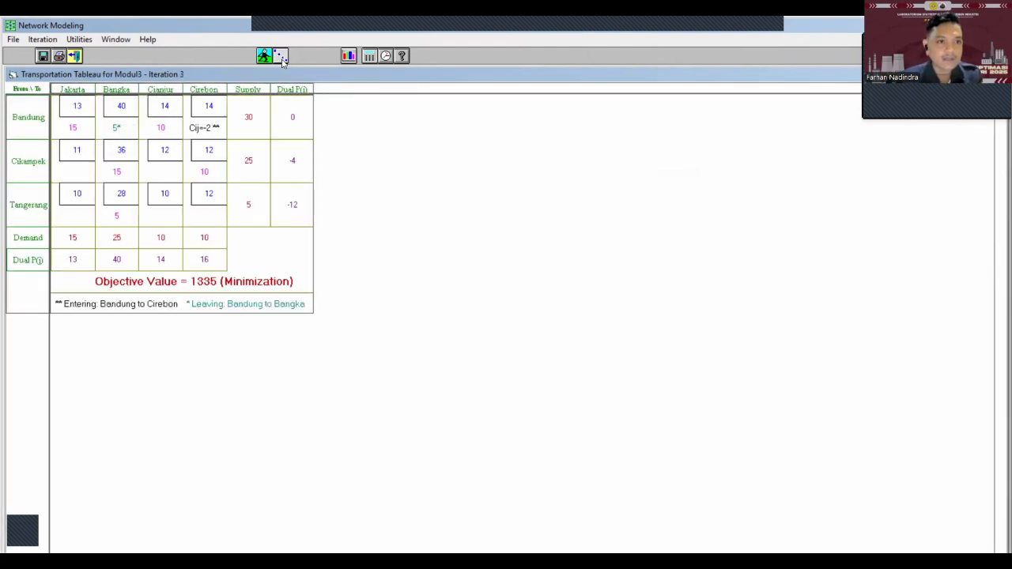
{"action": "left_click", "coordinate": [281, 58]}
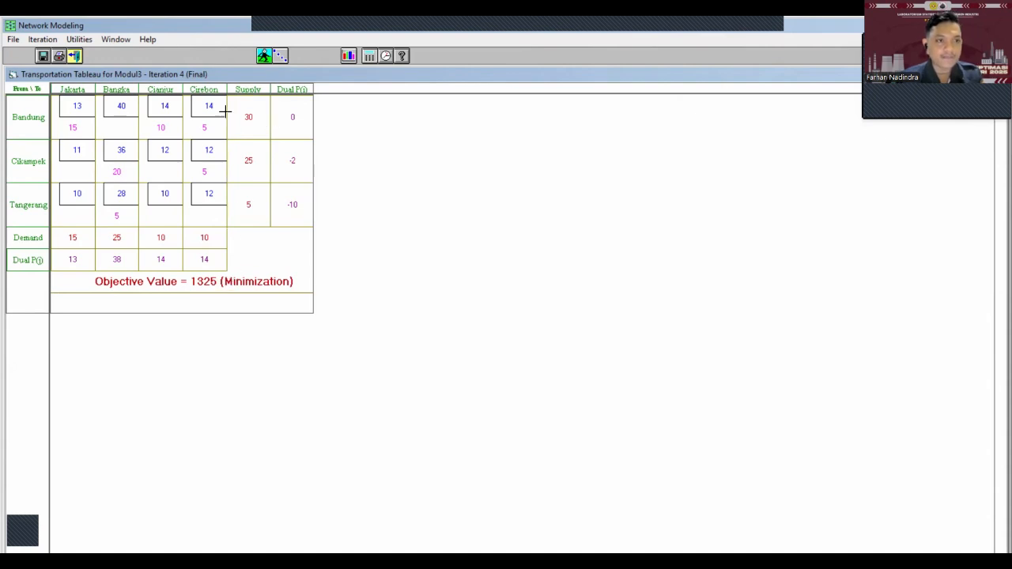
{"action": "left_click", "coordinate": [75, 56]}
Solve the problem with network steps displayed, advance through every iteration to the solution table, and return to the problem table.
{"action": "left_click", "coordinate": [116, 40]}
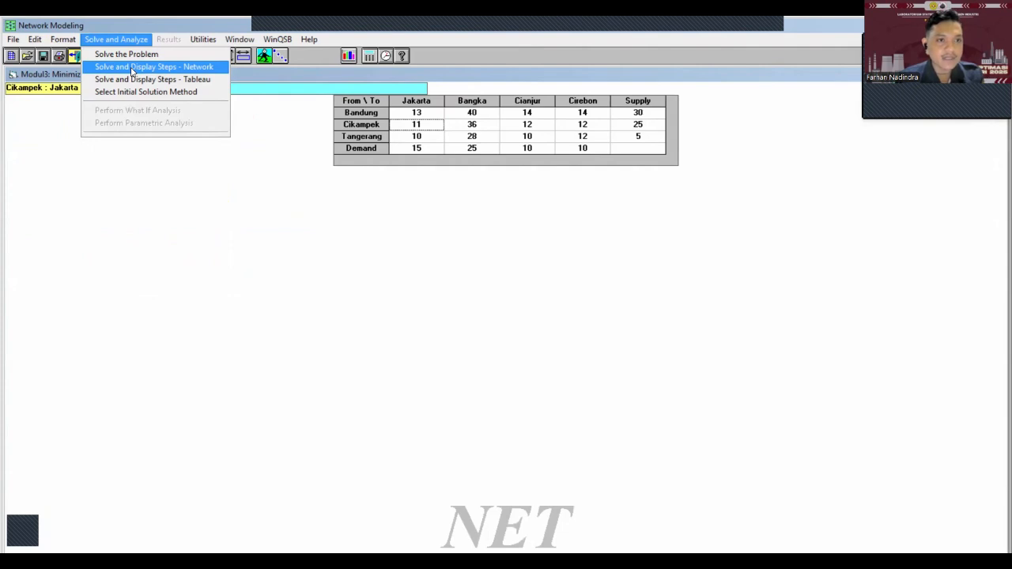
{"action": "left_click", "coordinate": [132, 68]}
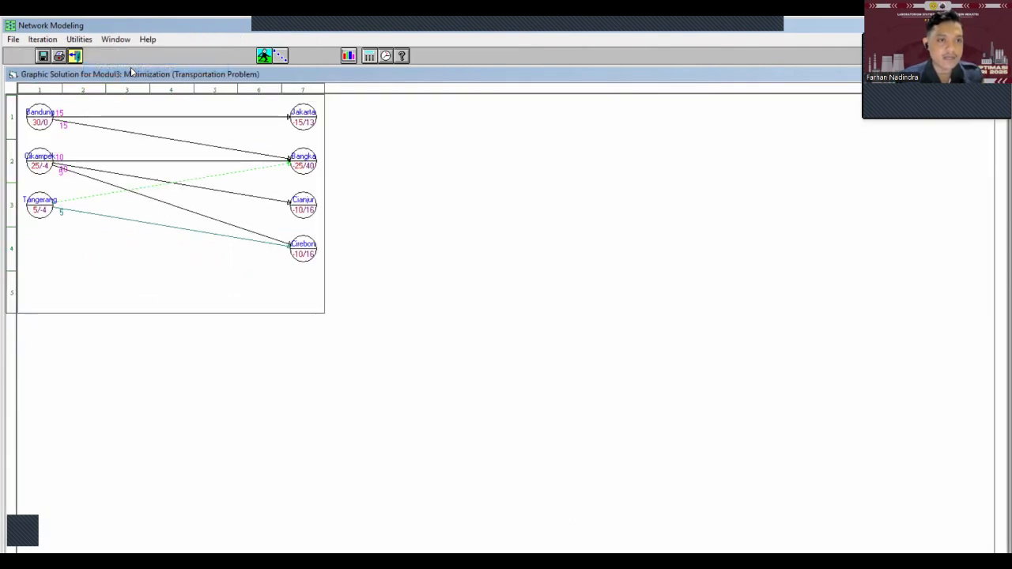
{"action": "left_click", "coordinate": [281, 56]}
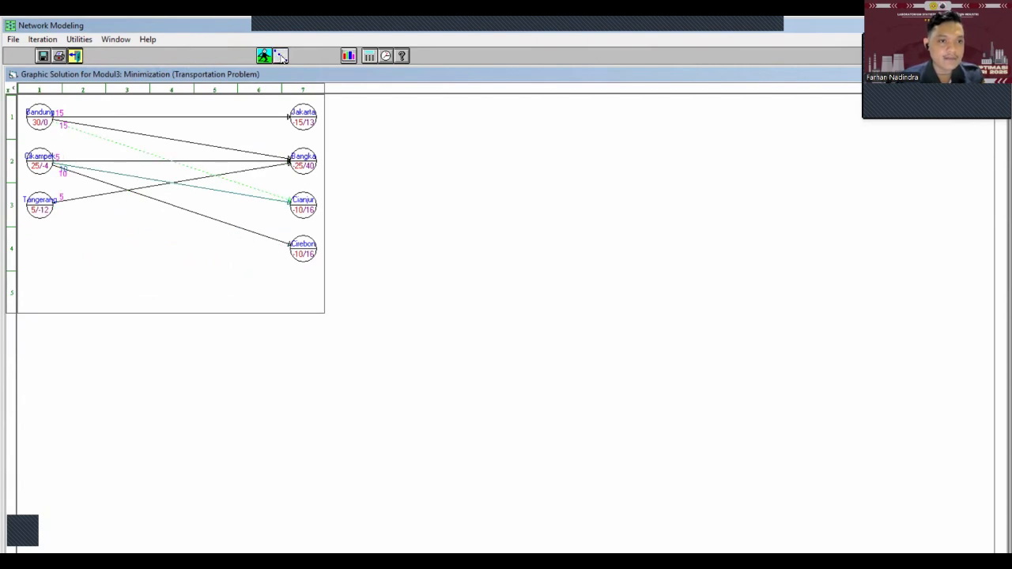
{"action": "left_click", "coordinate": [280, 56]}
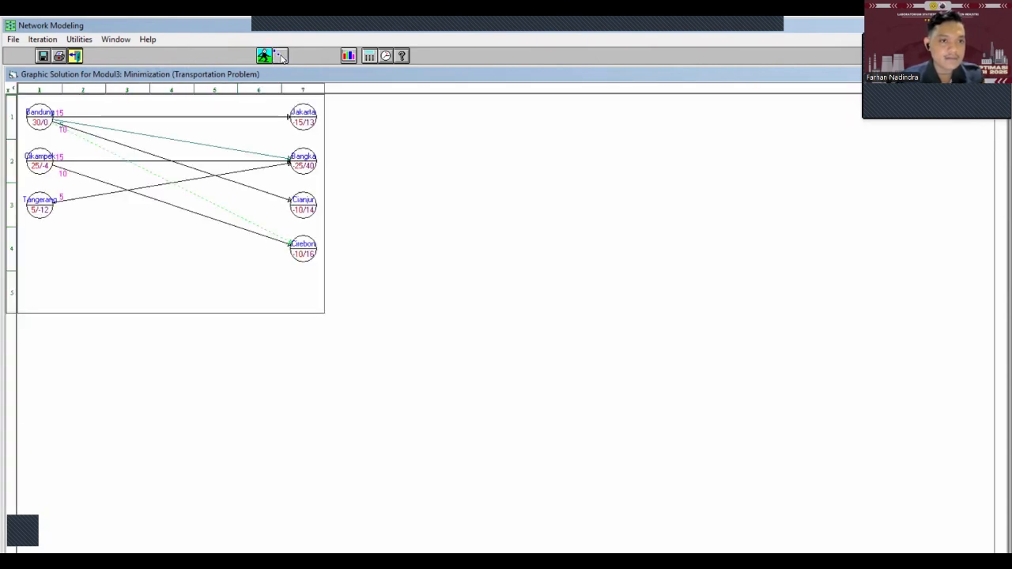
{"action": "left_click", "coordinate": [280, 56]}
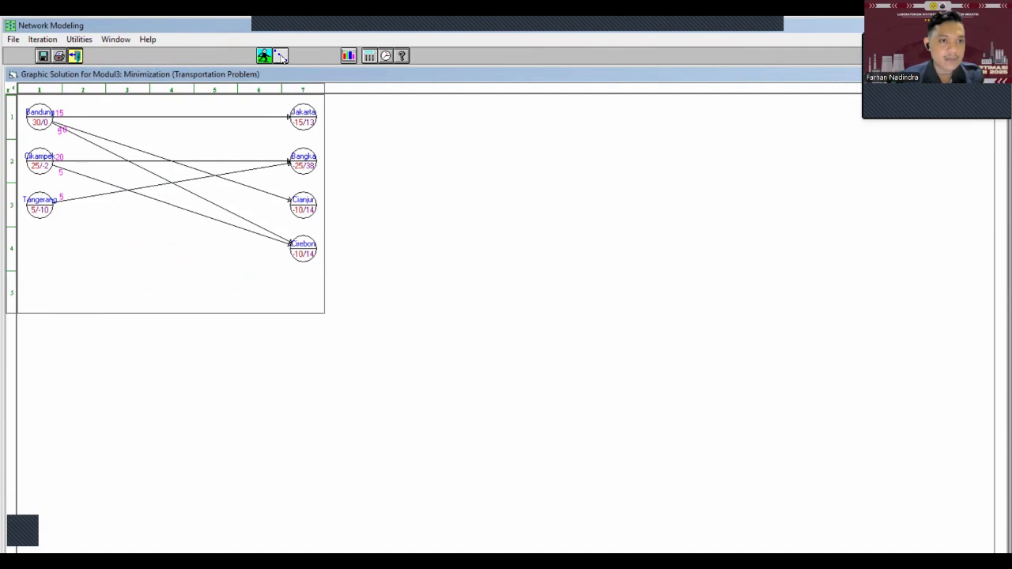
{"action": "left_click", "coordinate": [281, 57]}
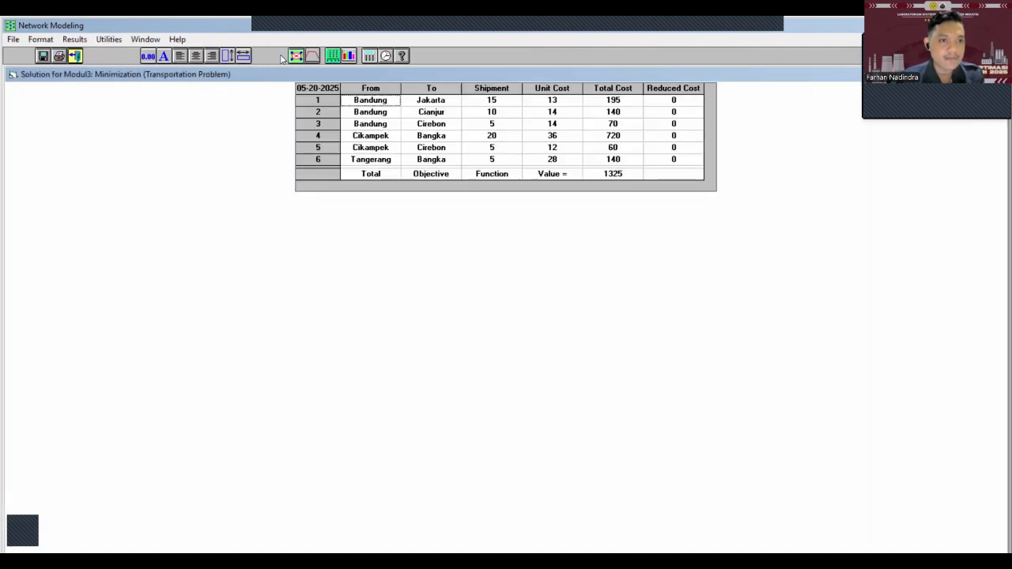
{"action": "left_click", "coordinate": [74, 38]}
{"action": "left_click", "coordinate": [37, 158]}
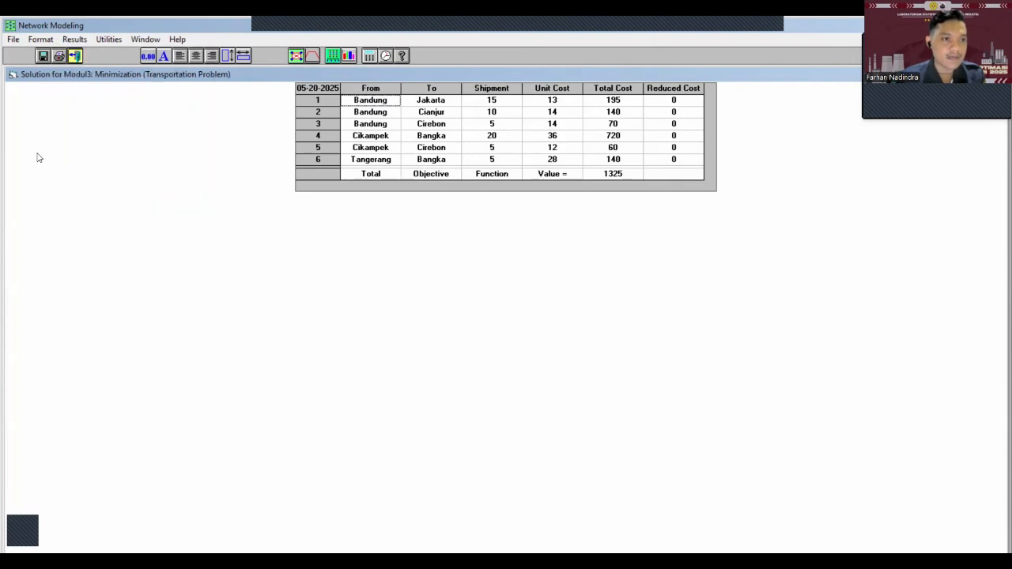
{"action": "left_click", "coordinate": [75, 55]}
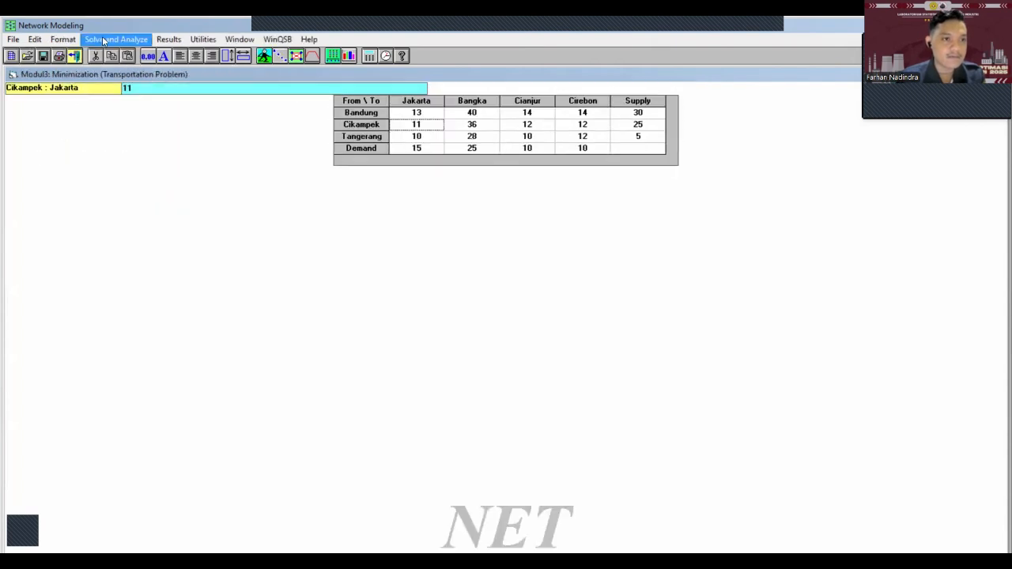
Rerun the network step display and advance it through to the solution table.
{"action": "left_click", "coordinate": [103, 40]}
{"action": "left_click", "coordinate": [226, 67]}
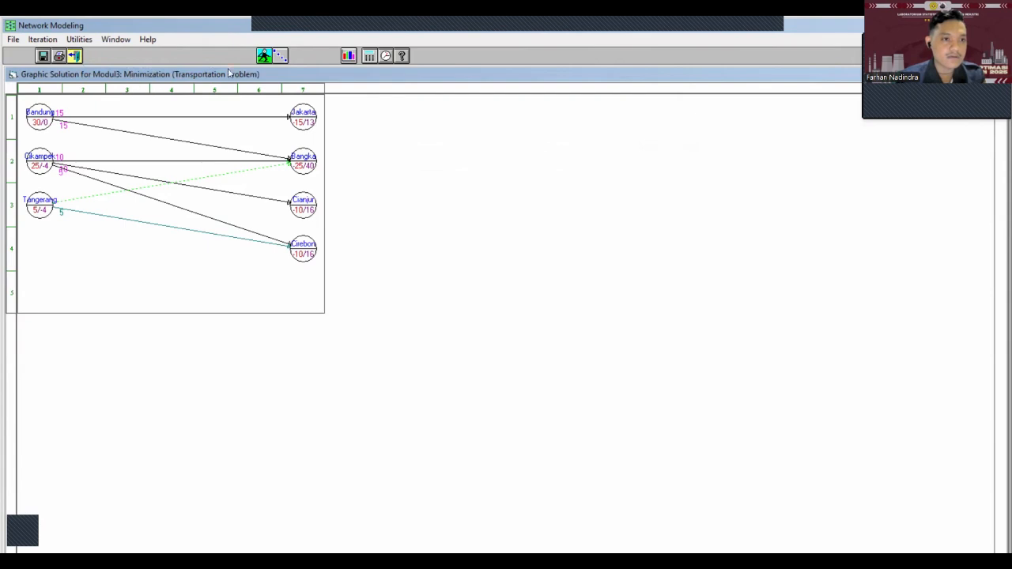
{"action": "left_click", "coordinate": [280, 56]}
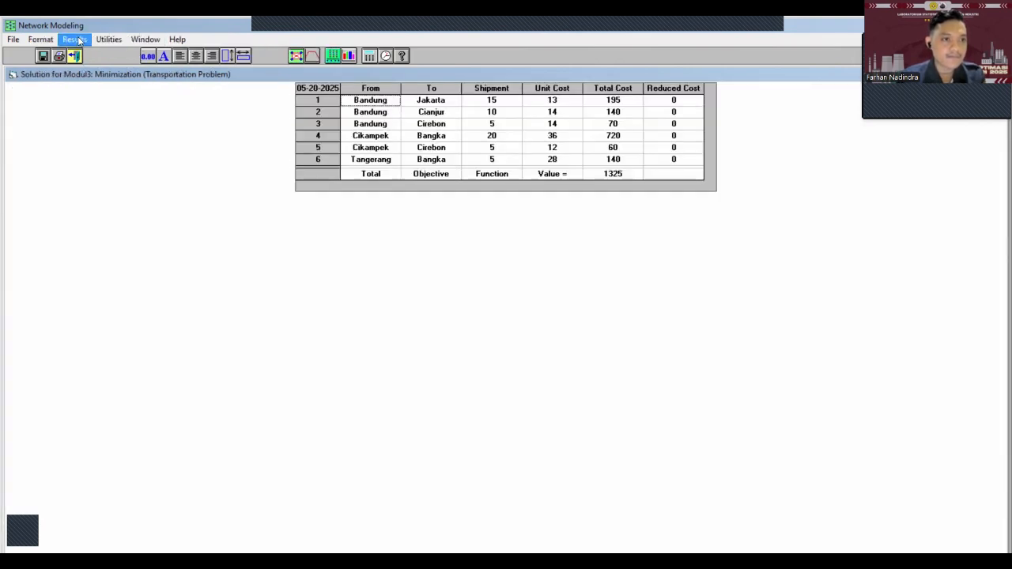
{"action": "left_click", "coordinate": [75, 39]}
{"action": "key", "text": "Escape"}
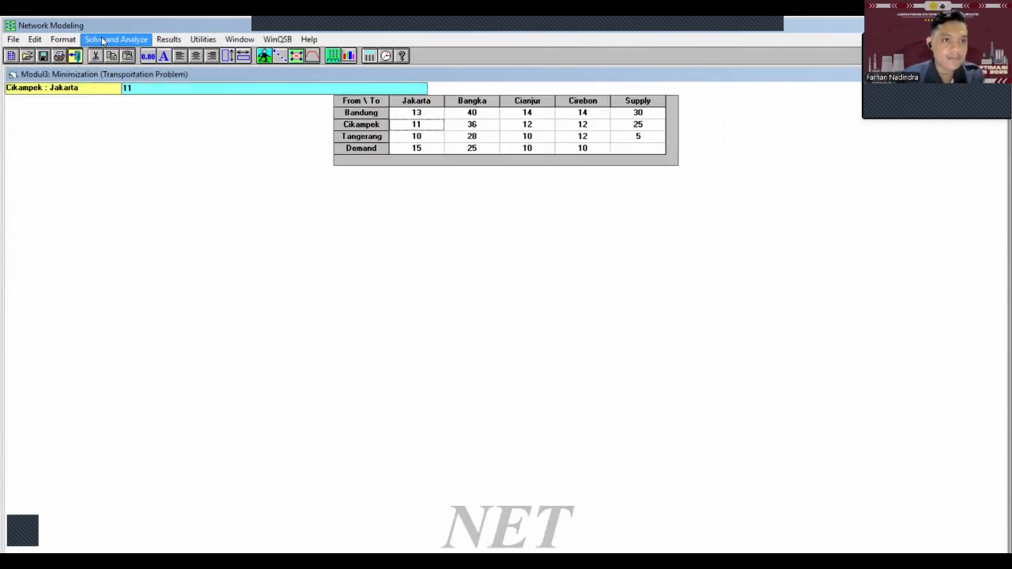
Display the network solution steps once more, advance to the final iteration's graph for review, and close it.
{"action": "left_click", "coordinate": [103, 40]}
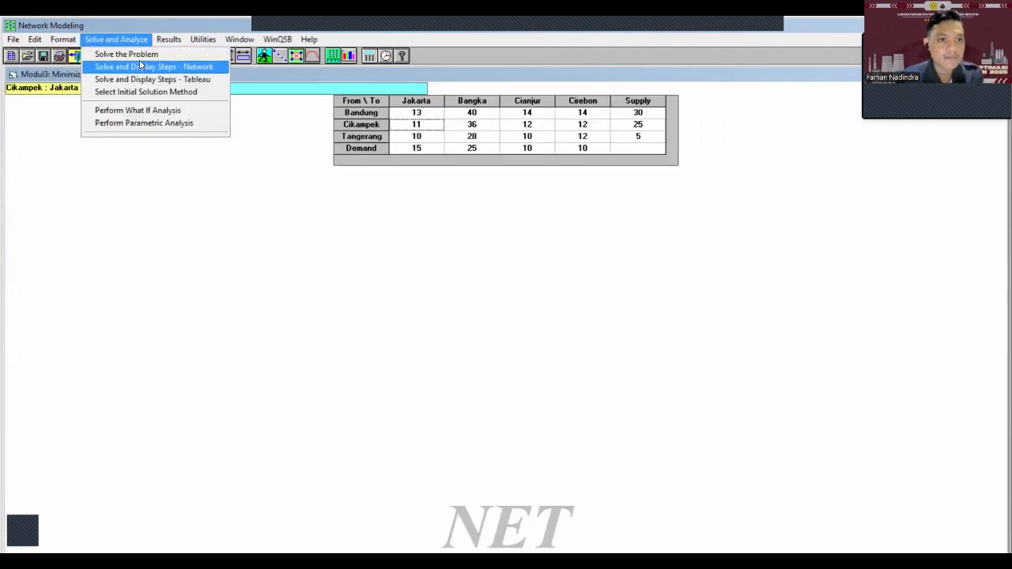
{"action": "left_click", "coordinate": [145, 67]}
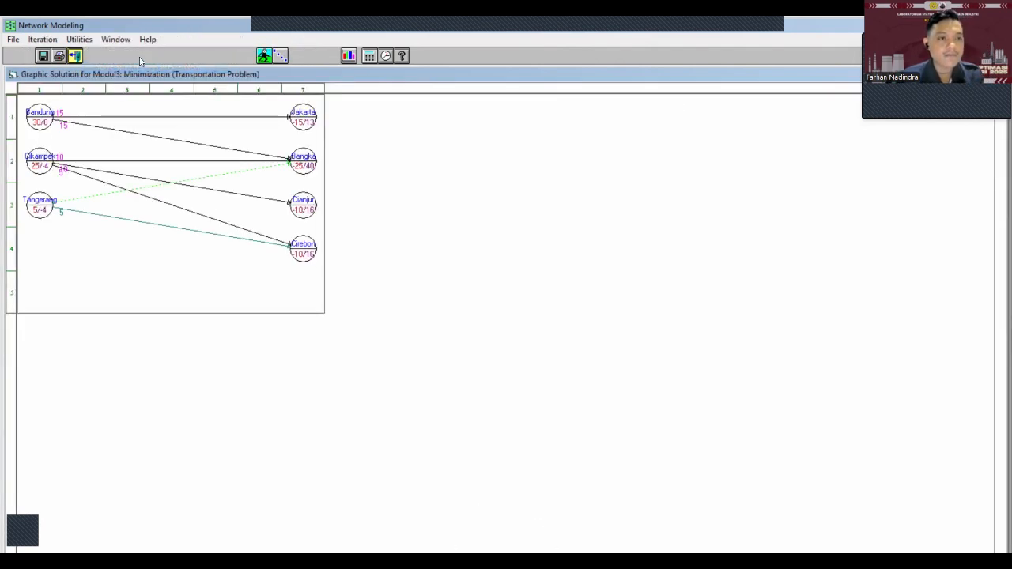
{"action": "left_click", "coordinate": [282, 56]}
{"action": "left_click", "coordinate": [286, 60]}
{"action": "left_click", "coordinate": [286, 60]}
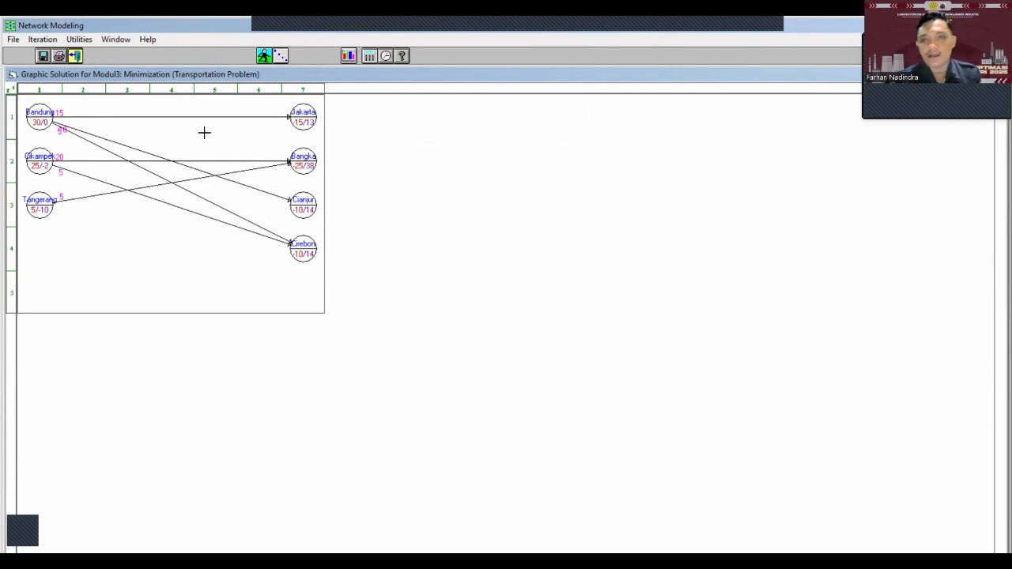
{"action": "left_click", "coordinate": [75, 57]}
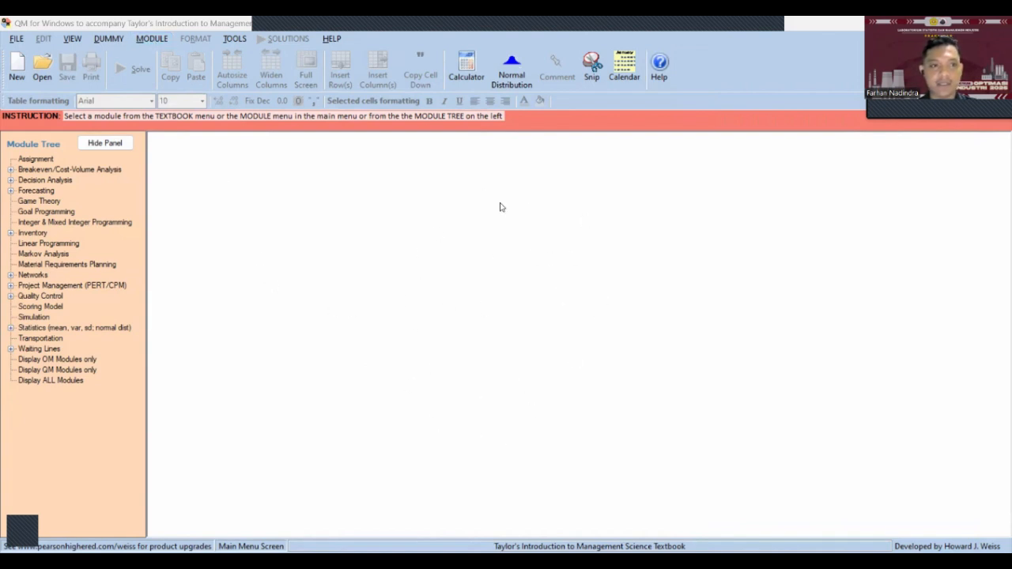
In QM for Windows, load the Transportation module and start a new data set.
{"action": "left_click", "coordinate": [150, 39]}
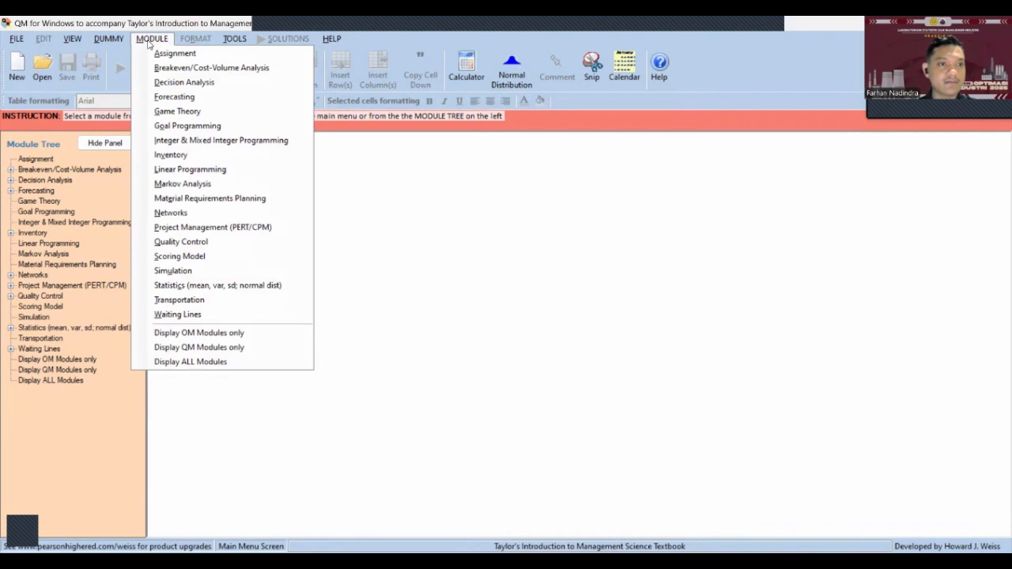
{"action": "left_click", "coordinate": [166, 39]}
{"action": "left_click", "coordinate": [151, 40]}
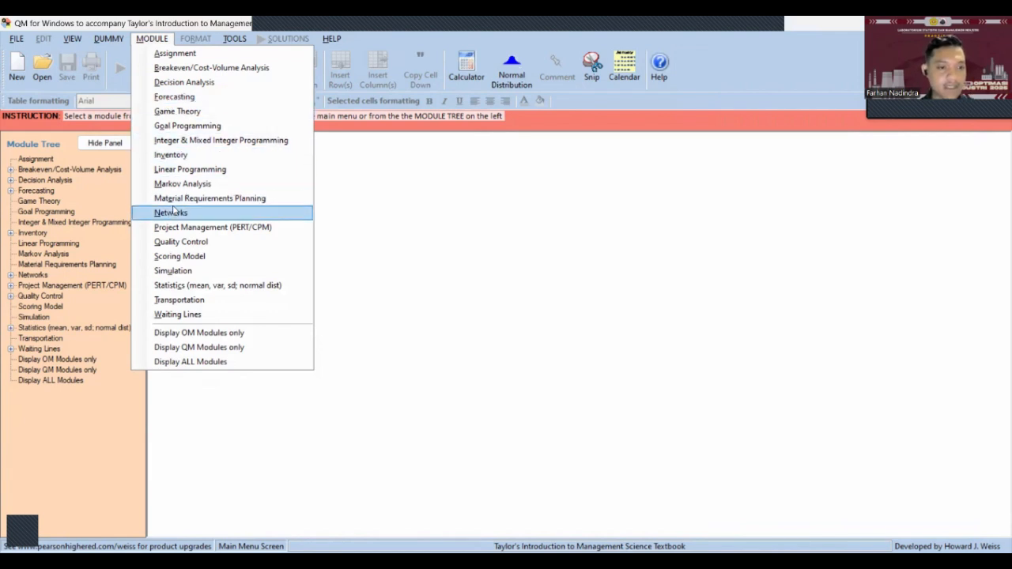
{"action": "left_click", "coordinate": [181, 302]}
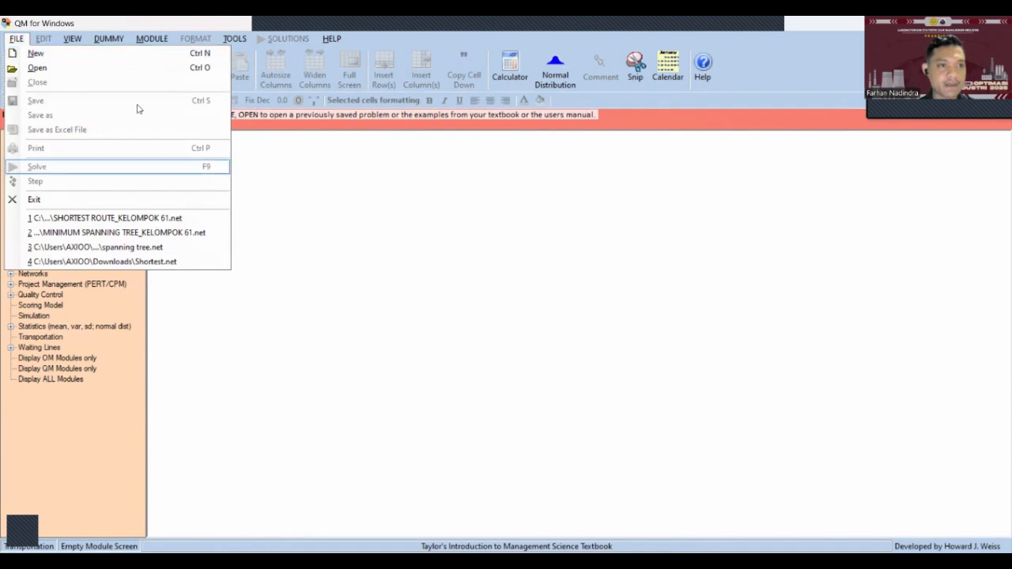
{"action": "left_click", "coordinate": [156, 54]}
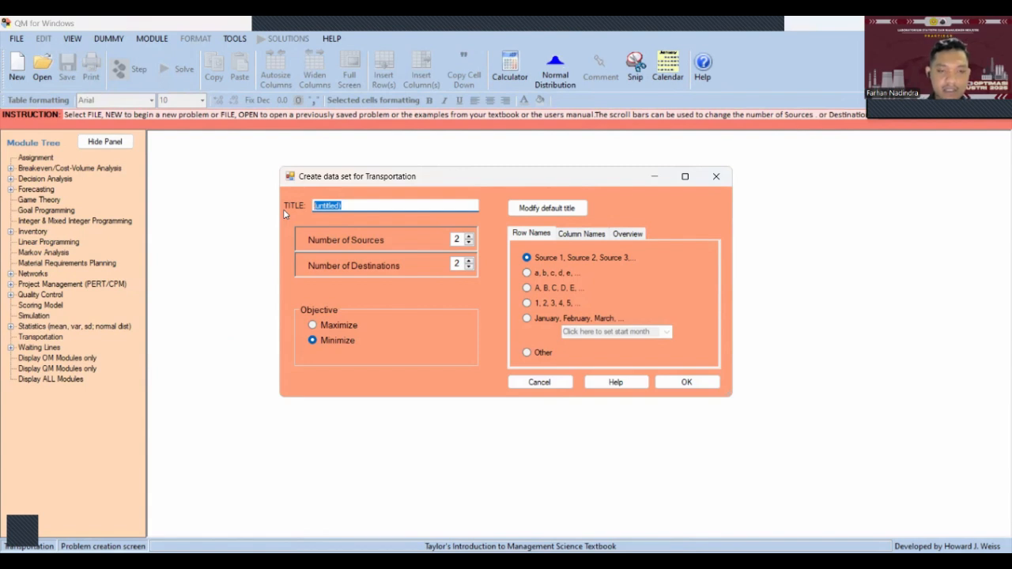
Title the new transportation data set Modul3.
{"action": "type", "text": "u"}
{"action": "key", "text": "BackSpace"}
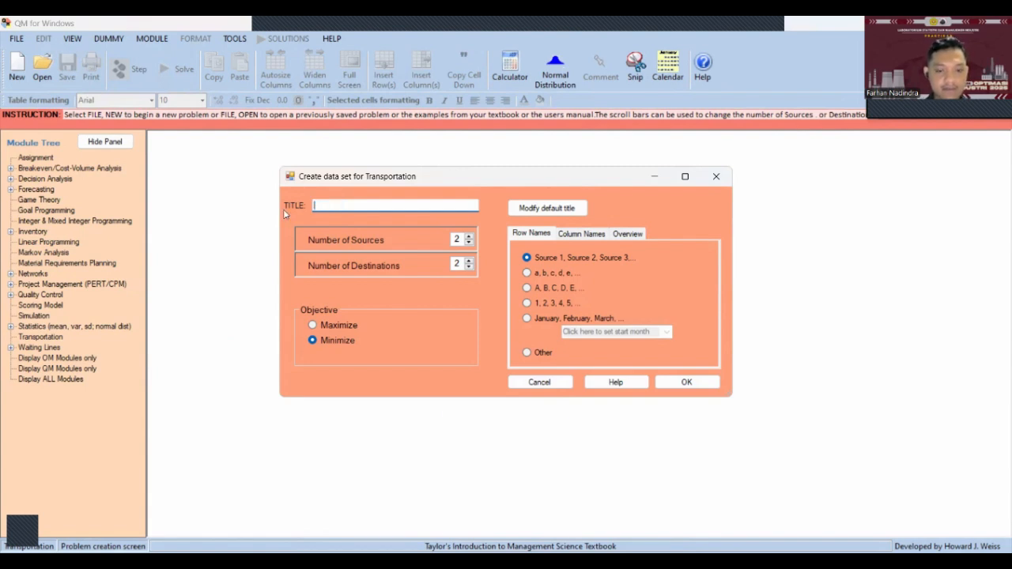
{"action": "type", "text": "Mod"}
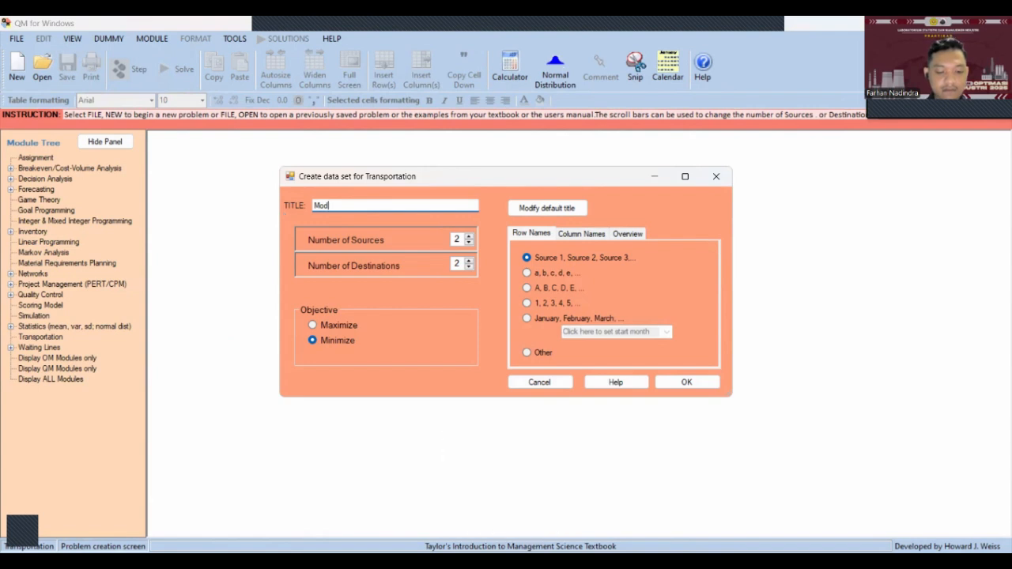
{"action": "type", "text": "ul3"}
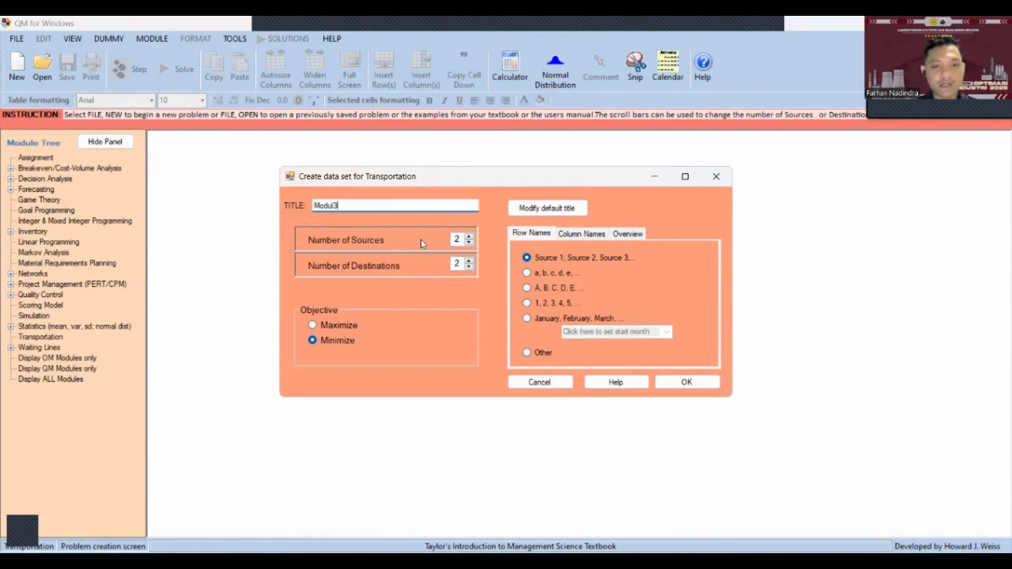
Set 3 sources and 4 destinations for the minimization problem and create its data table.
{"action": "left_click", "coordinate": [462, 242]}
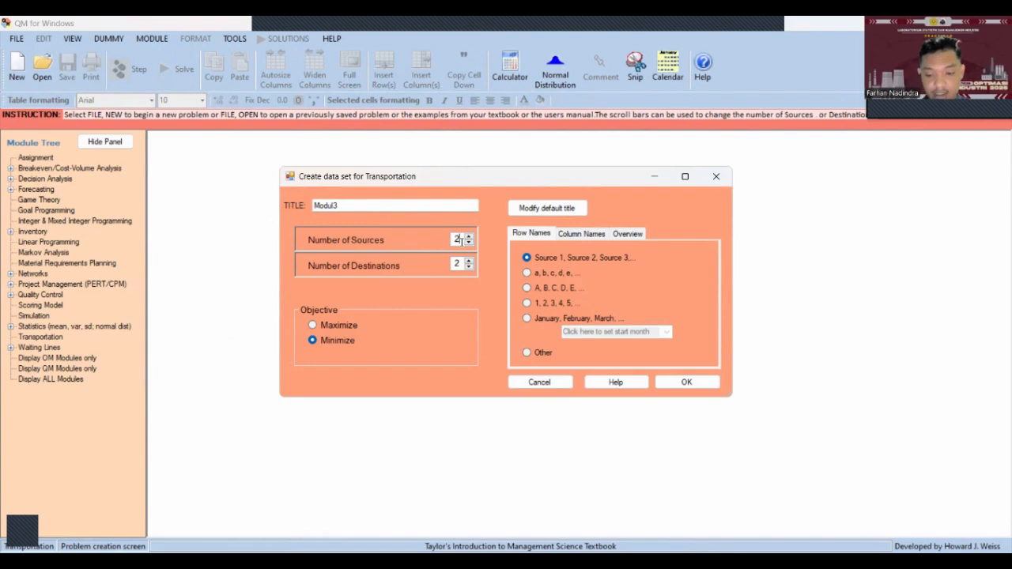
{"action": "key", "text": "BackSpace"}
{"action": "type", "text": "3"}
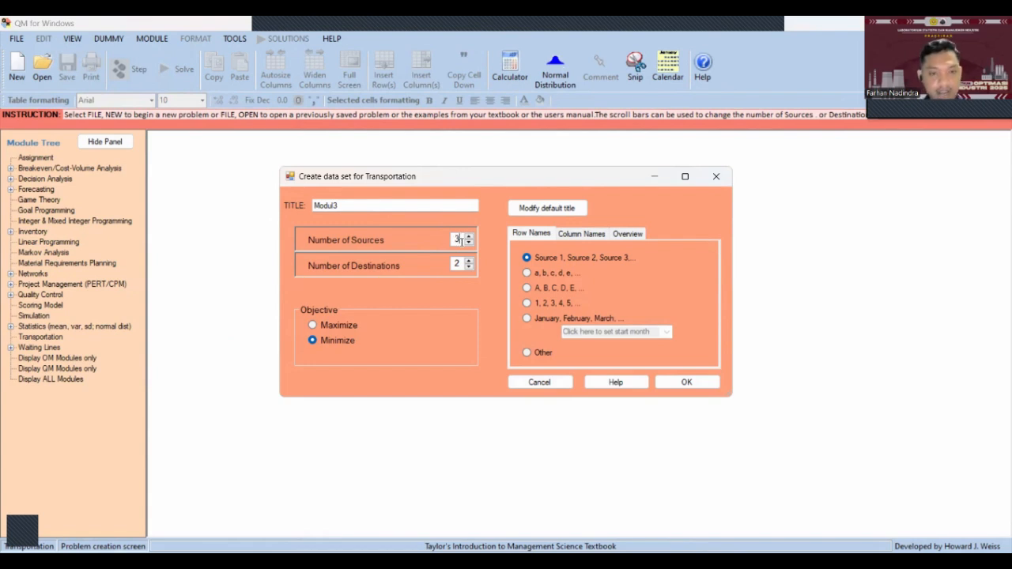
{"action": "left_click", "coordinate": [464, 266]}
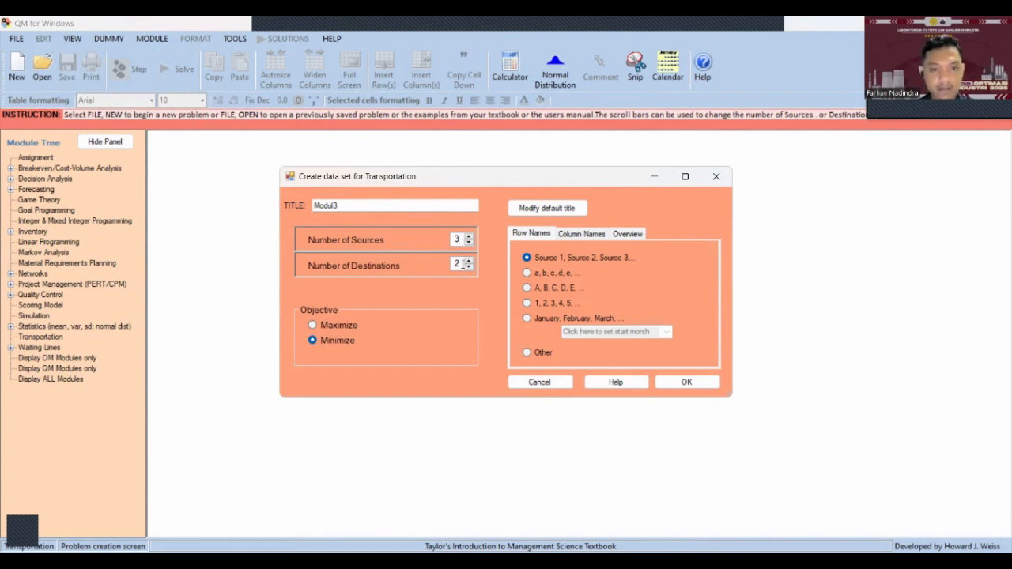
{"action": "left_click", "coordinate": [469, 262]}
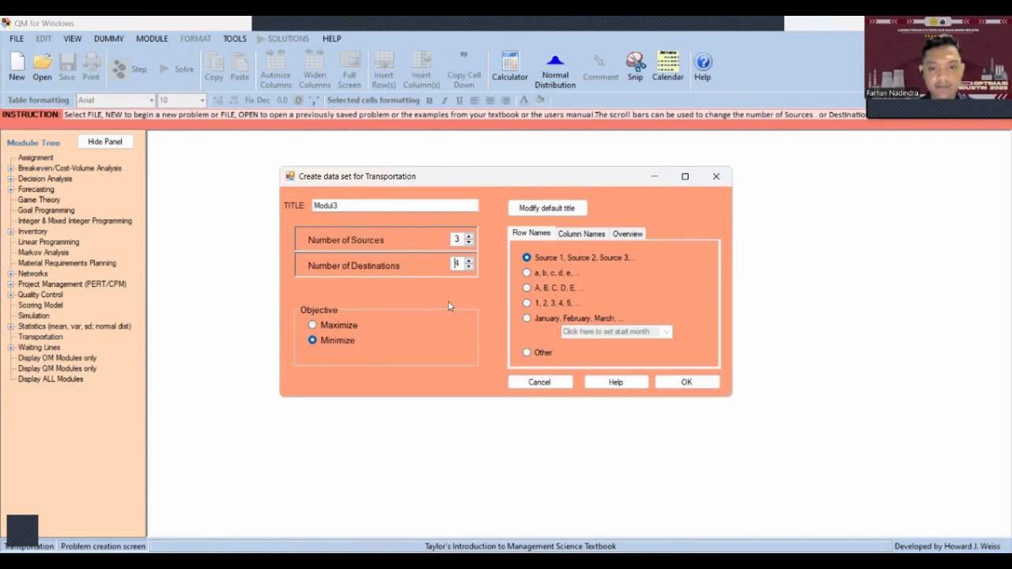
{"action": "left_click", "coordinate": [698, 389]}
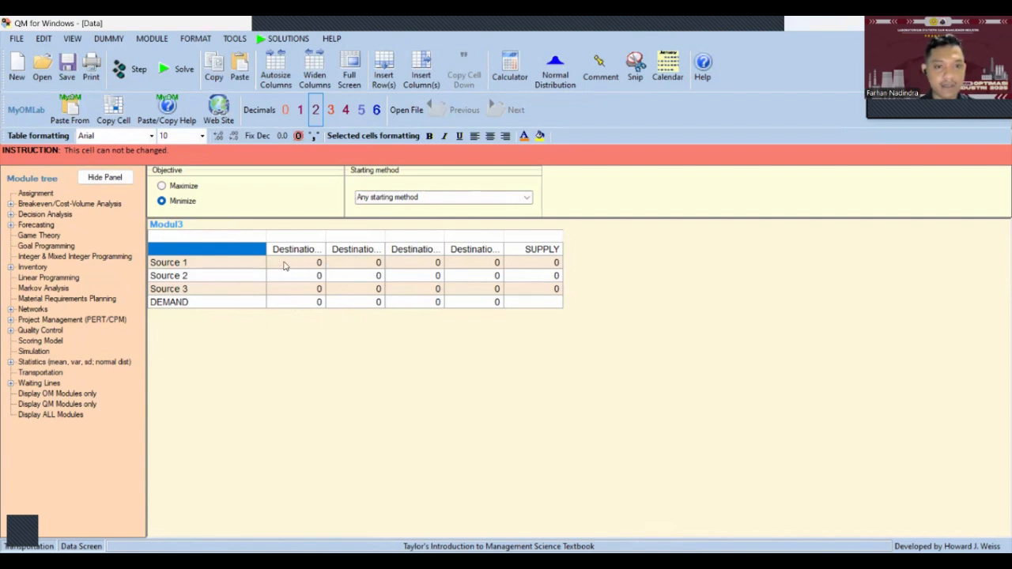
Paste the copied unit costs, with supplies 30, 25, 5 and demands 15, 25, 10, 10, across the table's whole data range.
{"action": "left_click_drag", "start_coordinate": [284, 267], "coordinate": [524, 302]}
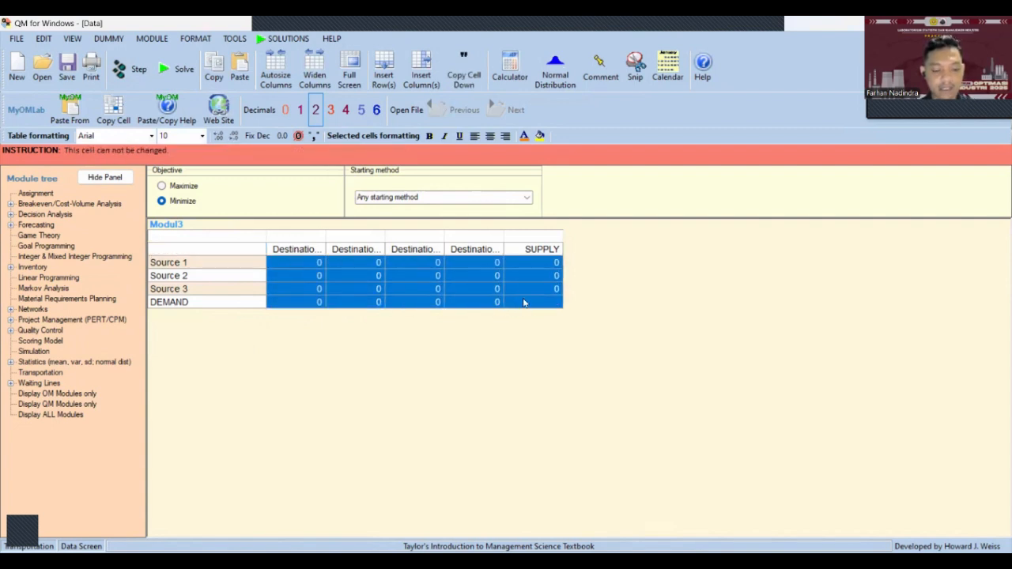
{"action": "key", "text": "ctrl+v"}
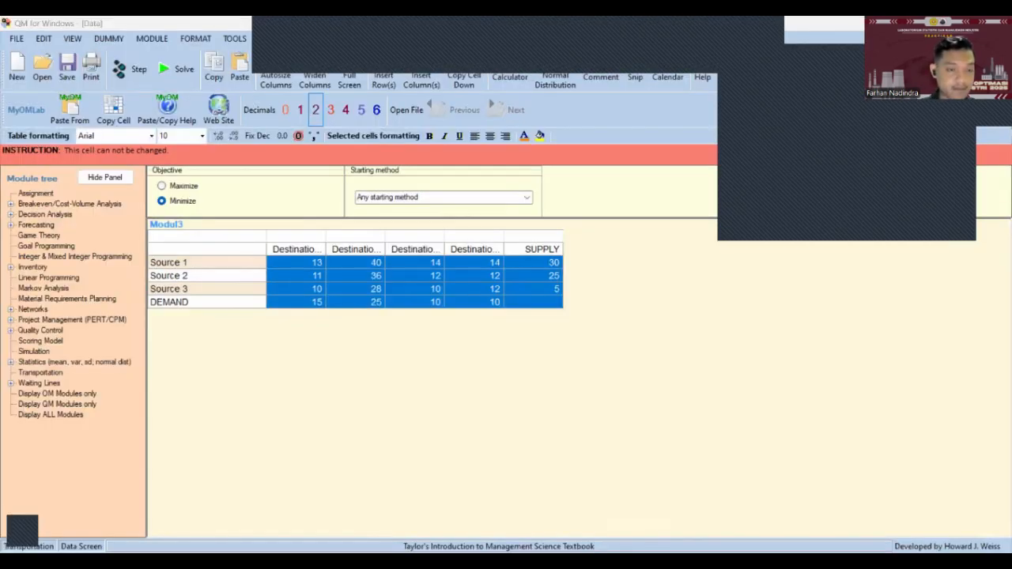
Rename the three sources as Bandung, Cikampek and Tangerang, in that order.
{"action": "left_click", "coordinate": [211, 267]}
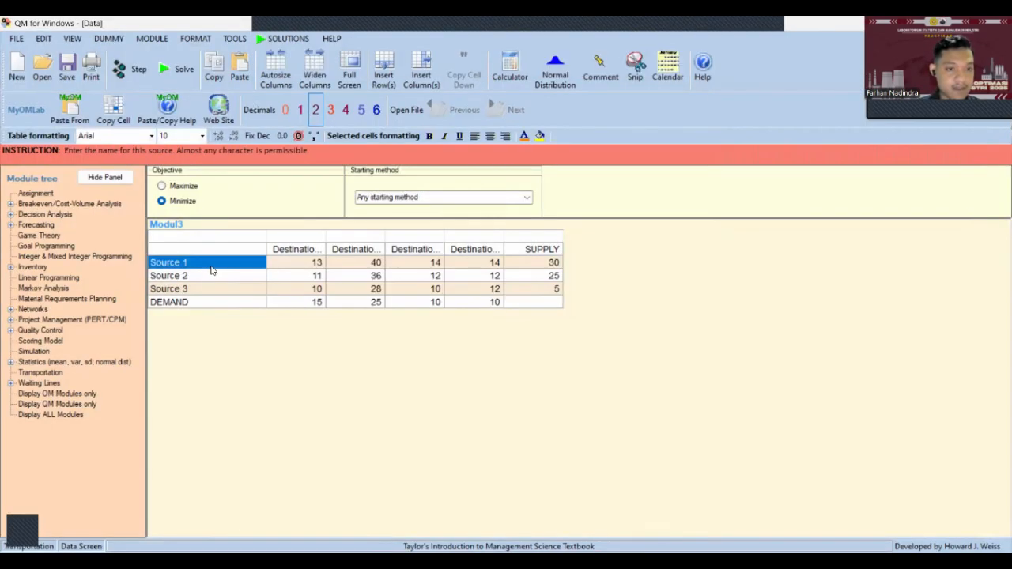
{"action": "key", "text": "ctrl+a"}
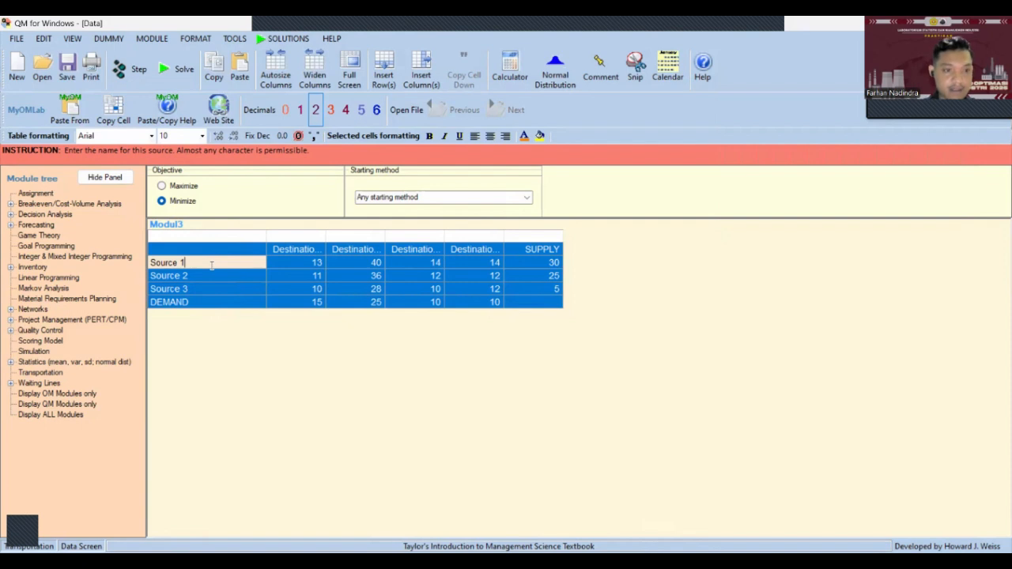
{"action": "key", "text": "BackSpace"}
{"action": "key", "text": "BackSpace"}
{"action": "key", "text": "BackSpace"}
{"action": "key", "text": "BackSpace"}
{"action": "key", "text": "BackSpace"}
{"action": "key", "text": "BackSpace"}
{"action": "key", "text": "BackSpace"}
{"action": "key", "text": "BackSpace"}
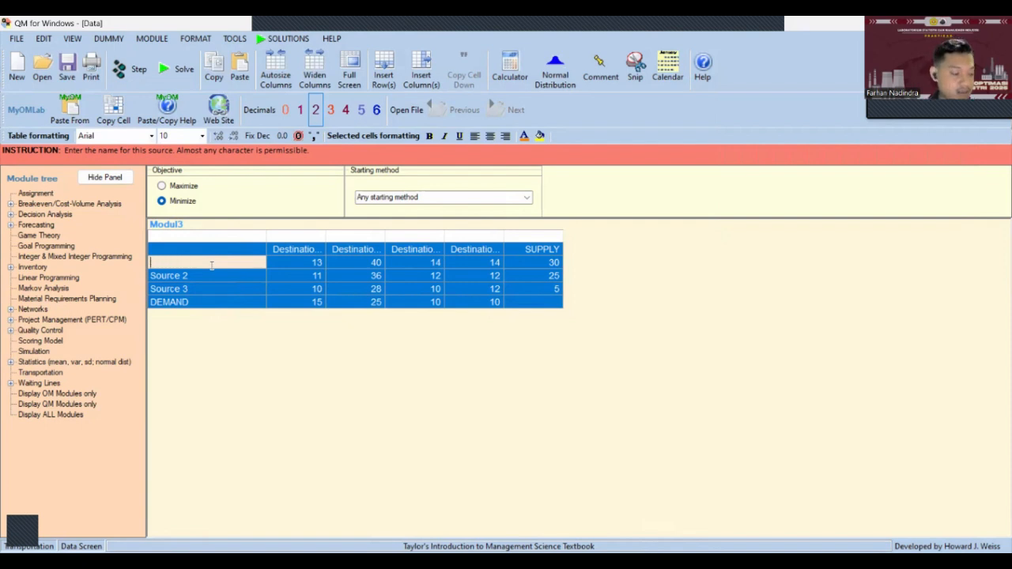
{"action": "type", "text": "Band"}
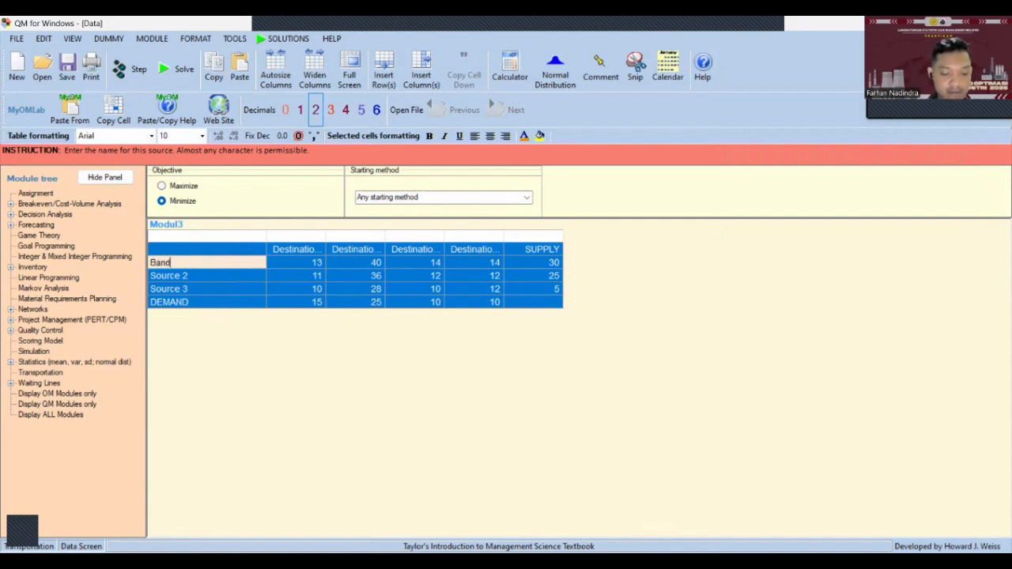
{"action": "type", "text": "ung"}
{"action": "left_click", "coordinate": [212, 270]}
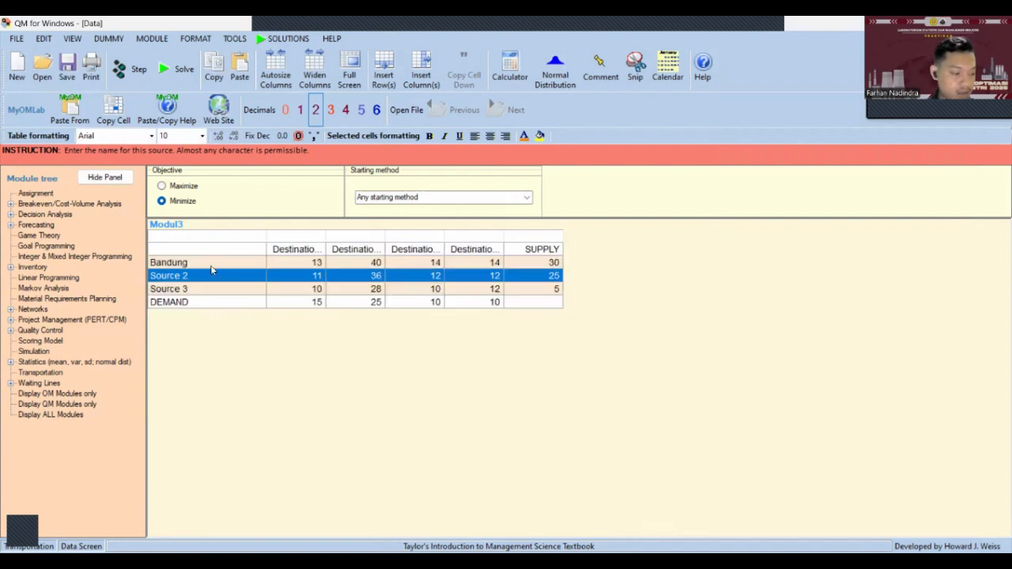
{"action": "type", "text": "Cikampek"}
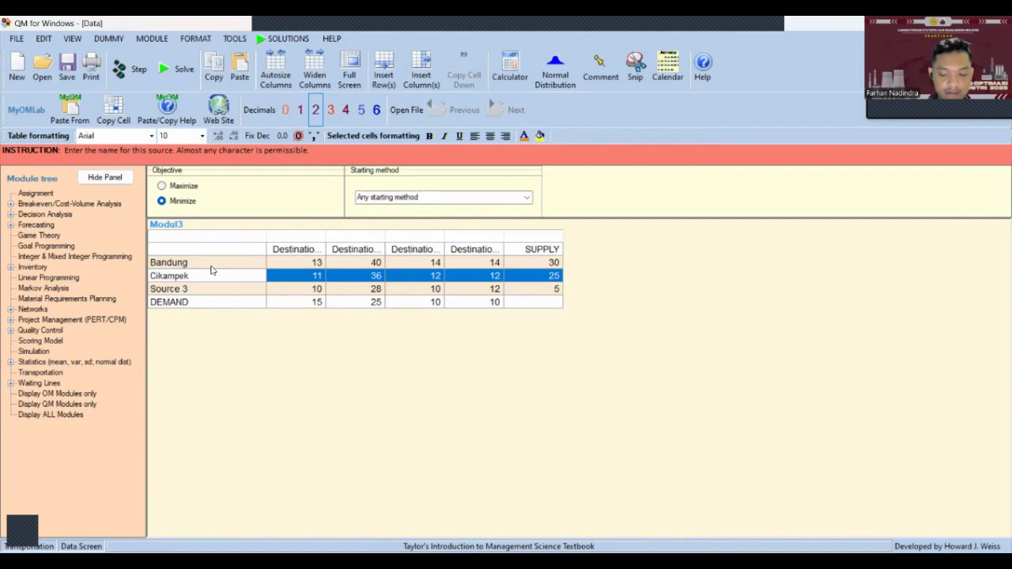
{"action": "key", "text": "Return"}
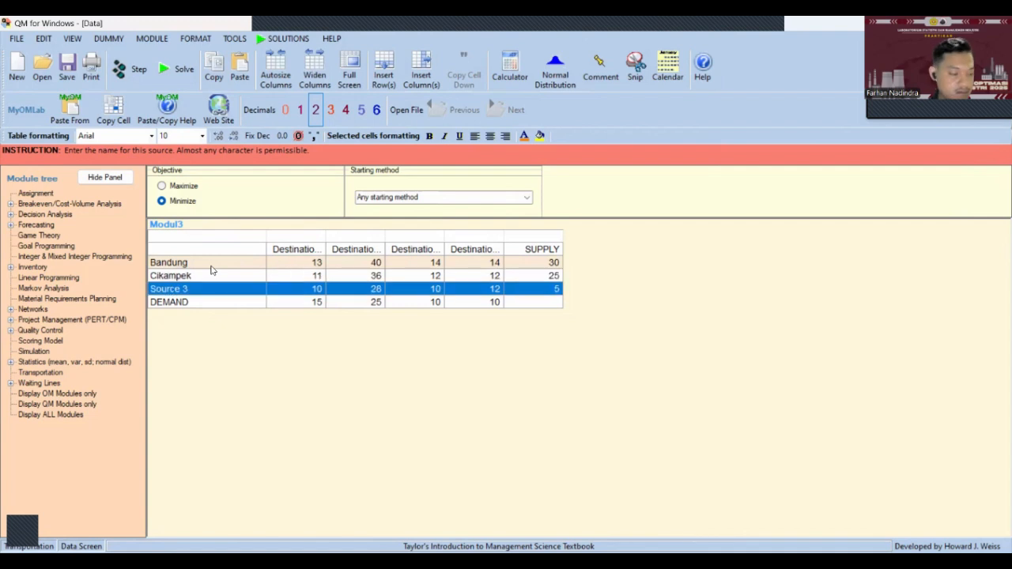
{"action": "type", "text": "Ta"}
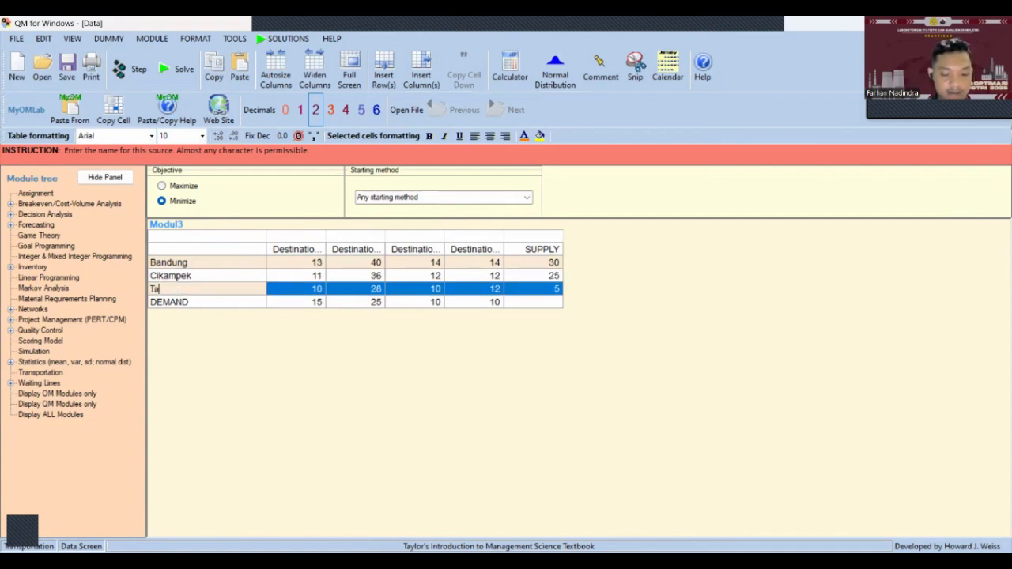
{"action": "type", "text": "ngerang"}
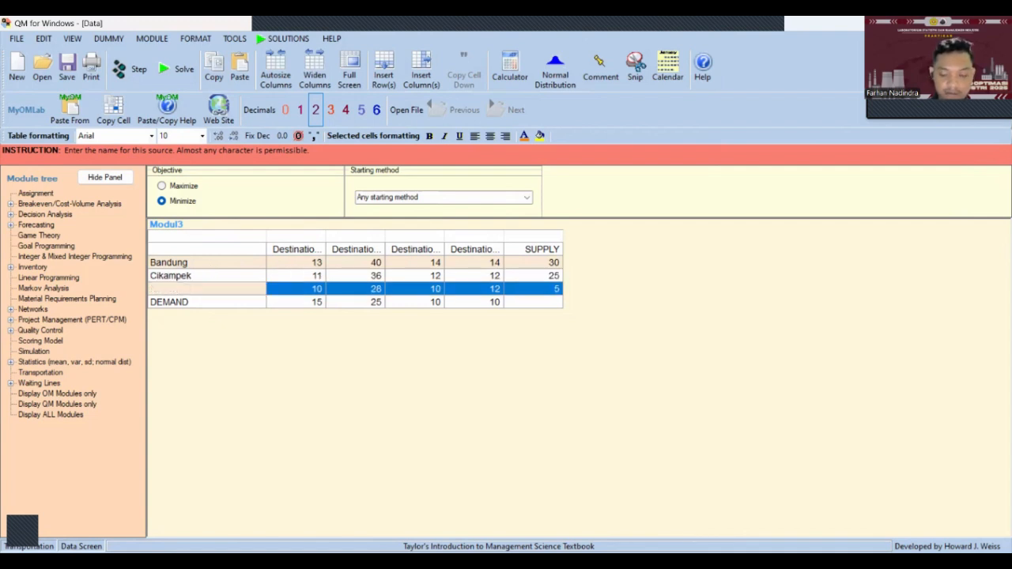
{"action": "key", "text": "Return"}
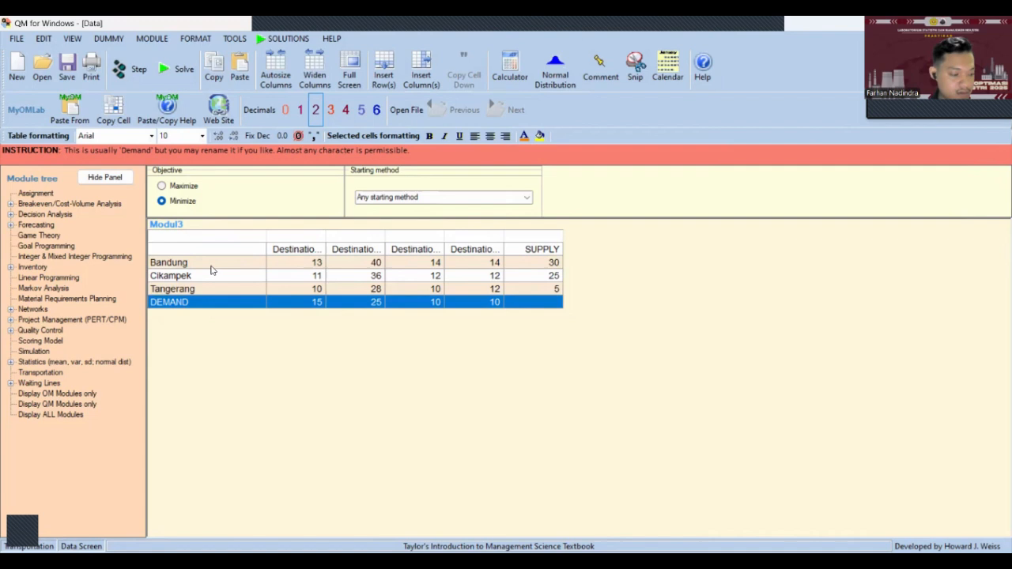
Rename the four destinations as Jakarta, Bangka, Cianjur and Cirebon, in that order.
{"action": "left_click", "coordinate": [305, 251]}
{"action": "key", "text": "ctrl+a"}
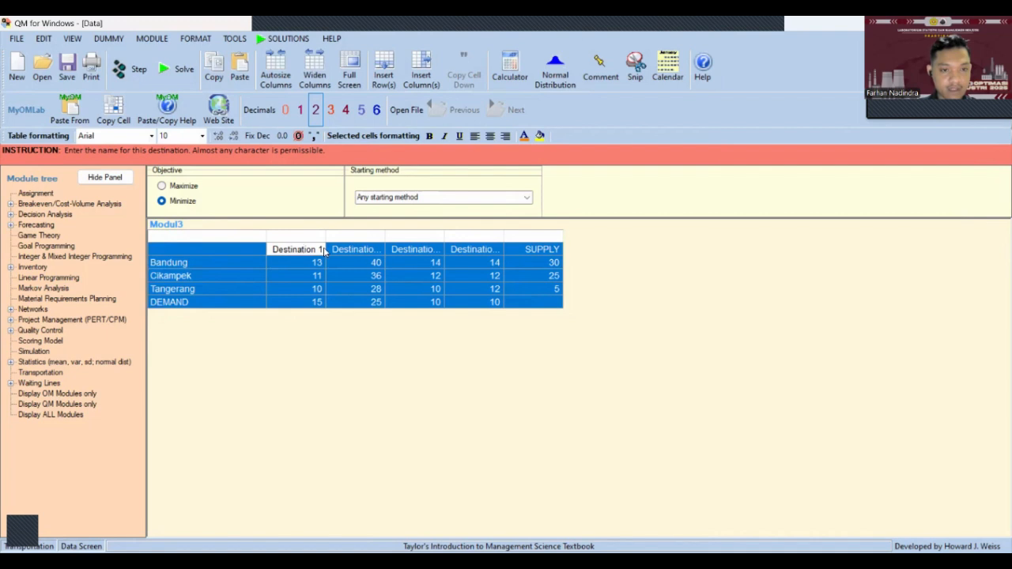
{"action": "key", "text": "BackSpace"}
{"action": "key", "text": "BackSpace"}
{"action": "key", "text": "BackSpace"}
{"action": "key", "text": "BackSpace"}
{"action": "key", "text": "BackSpace"}
{"action": "key", "text": "BackSpace"}
{"action": "key", "text": "BackSpace"}
{"action": "key", "text": "BackSpace"}
{"action": "key", "text": "BackSpace"}
{"action": "key", "text": "BackSpace"}
{"action": "key", "text": "BackSpace"}
{"action": "key", "text": "BackSpace"}
{"action": "key", "text": "BackSpace"}
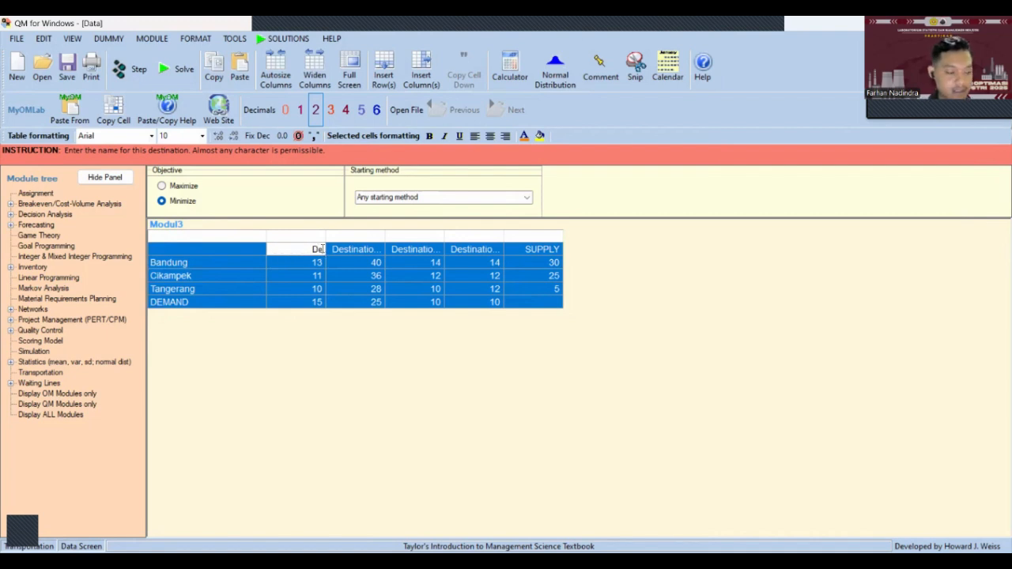
{"action": "type", "text": "Jakarta"}
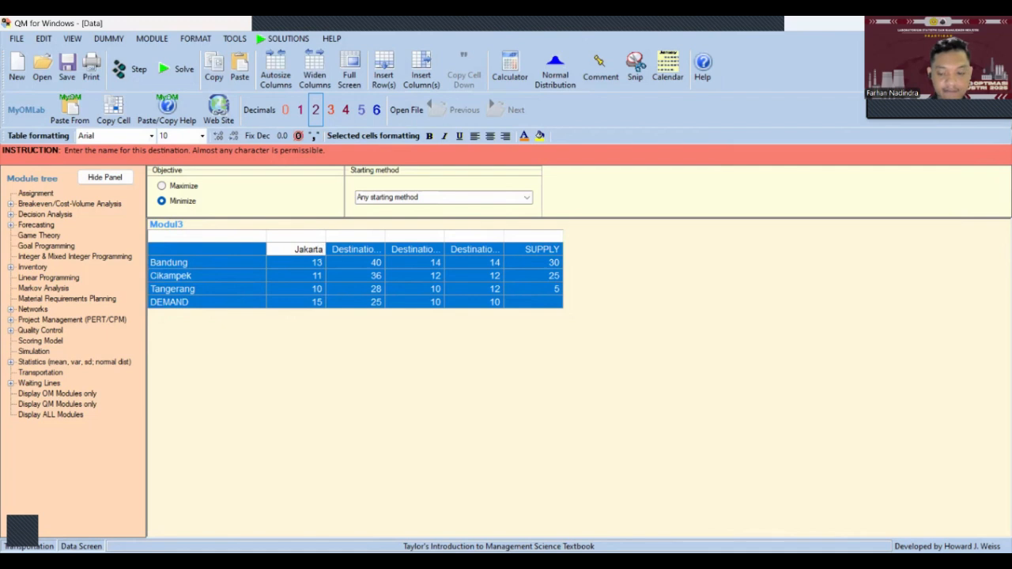
{"action": "key", "text": "Return"}
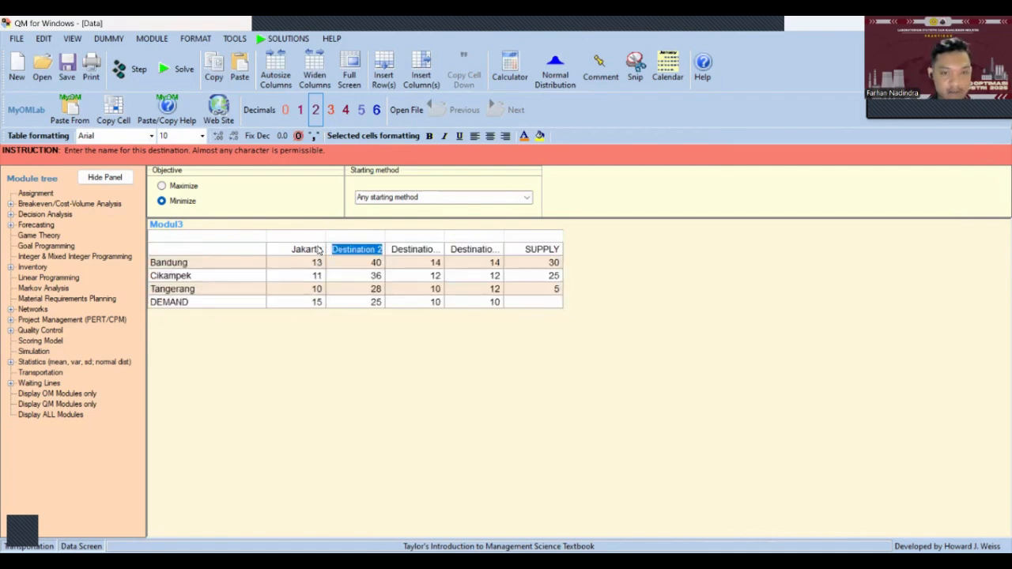
{"action": "type", "text": "Bangka"}
{"action": "key", "text": "Return"}
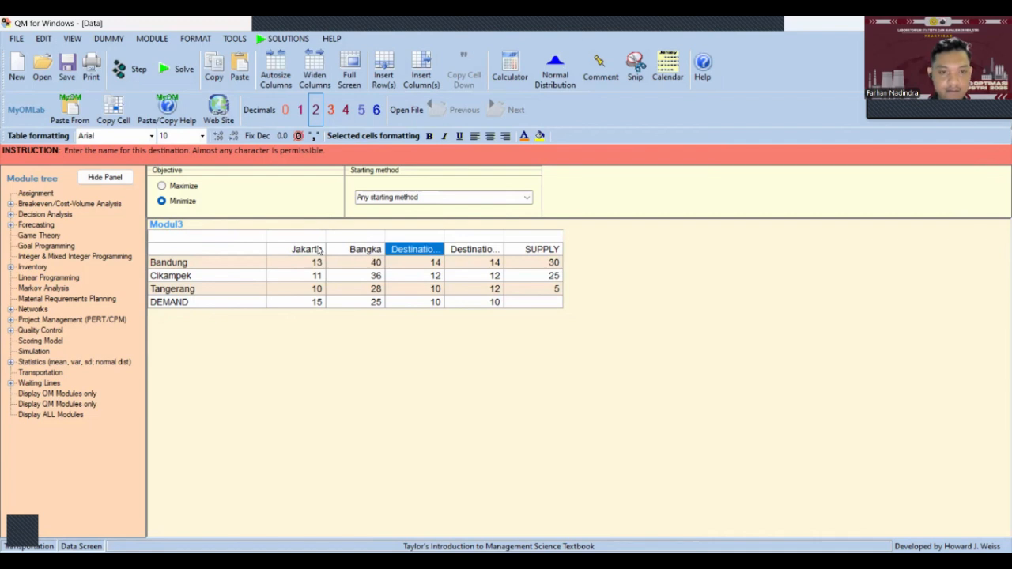
{"action": "type", "text": "Ciang"}
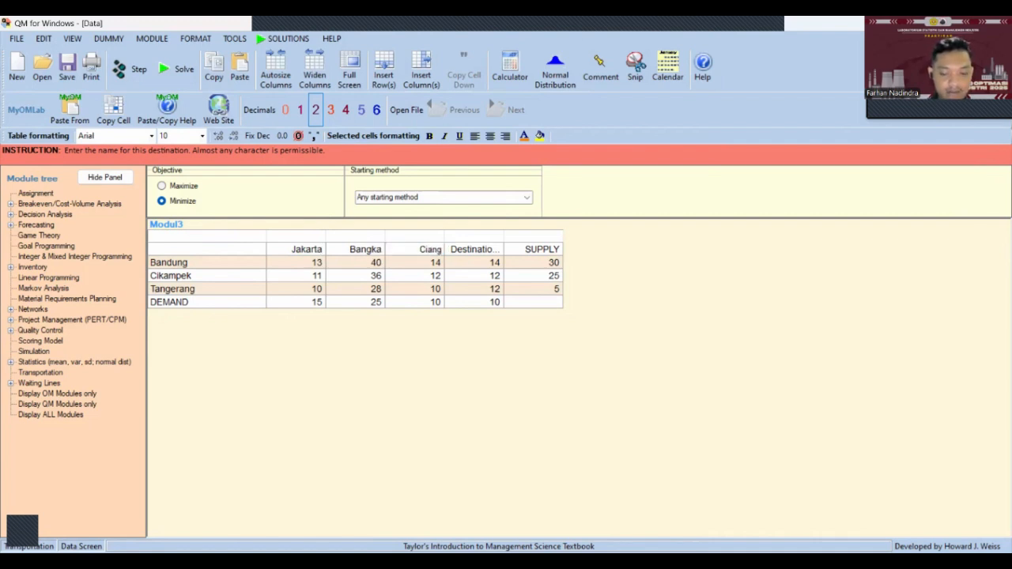
{"action": "key", "text": "BackSpace"}
{"action": "type", "text": "jur"}
{"action": "key", "text": "Return"}
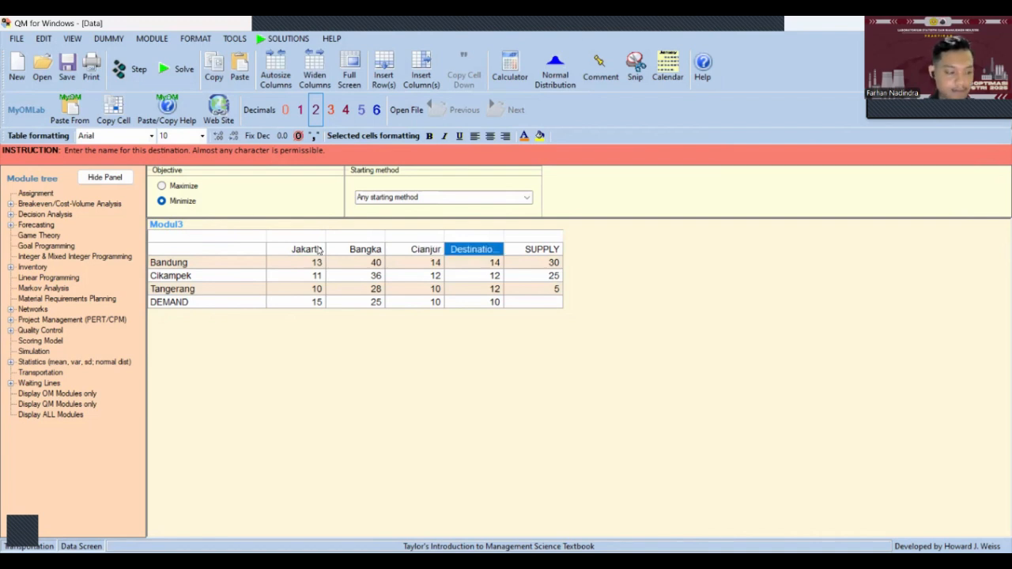
{"action": "type", "text": "Ci"}
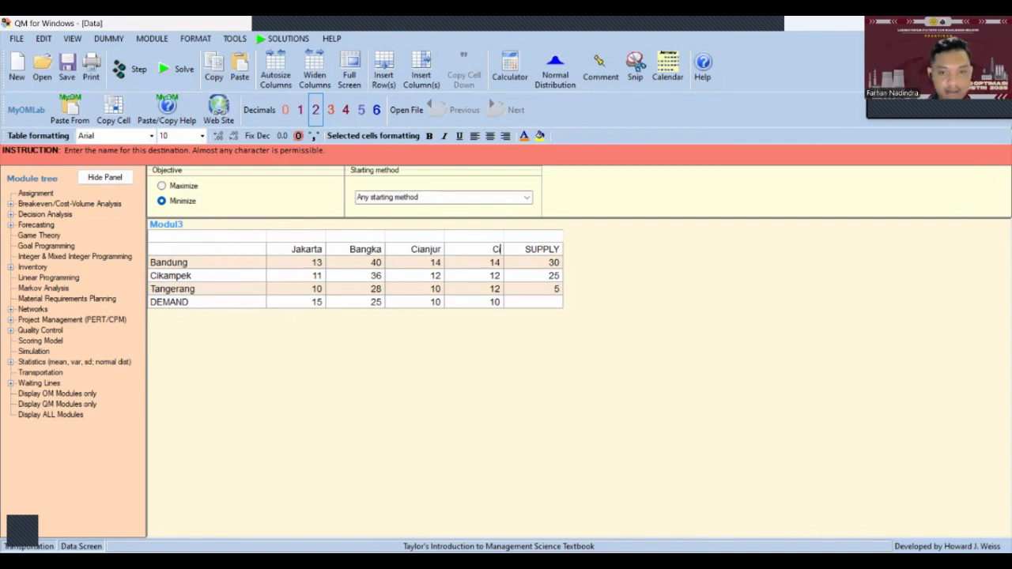
{"action": "type", "text": "rebon"}
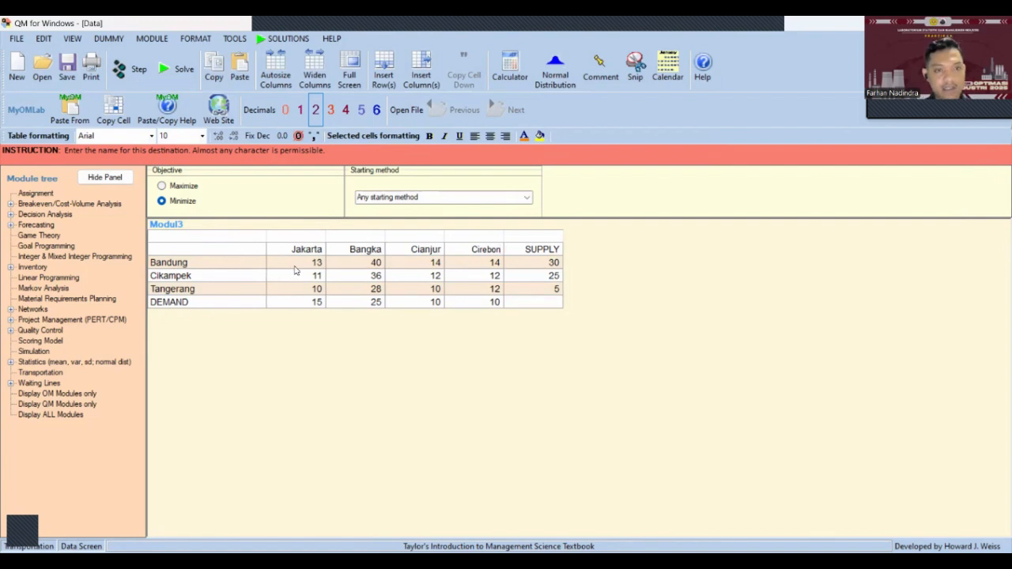
Solve the transportation problem and display the transportation results to review the shipments allocated from Bandung.
{"action": "left_click", "coordinate": [287, 40]}
{"action": "left_click", "coordinate": [287, 39]}
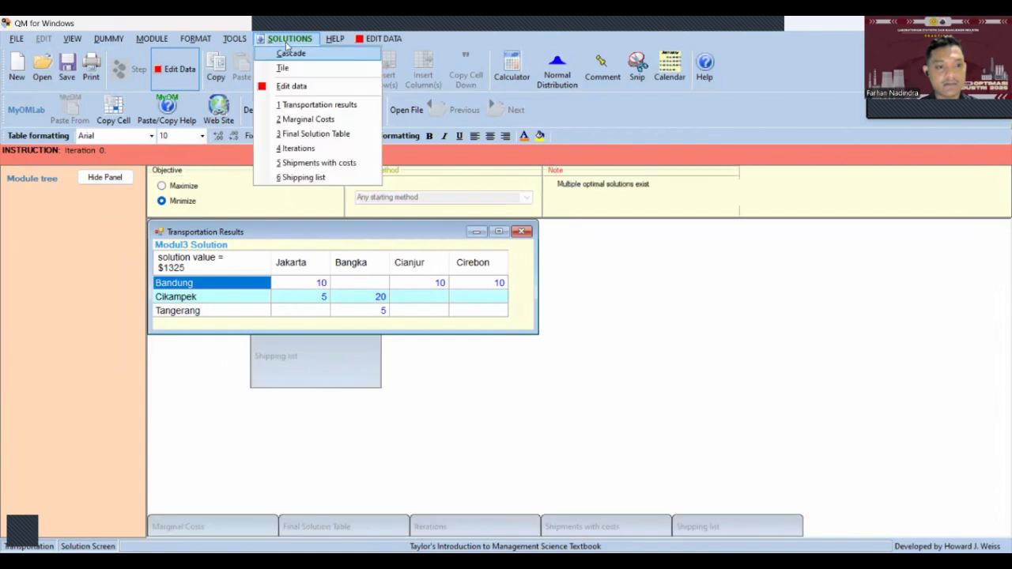
{"action": "left_click", "coordinate": [317, 105]}
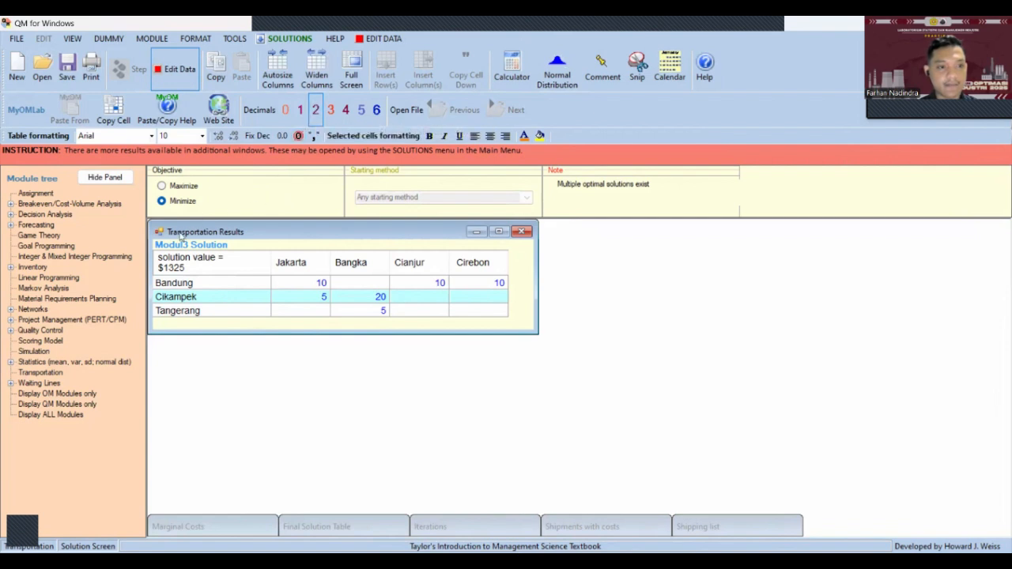
{"action": "left_click", "coordinate": [199, 290]}
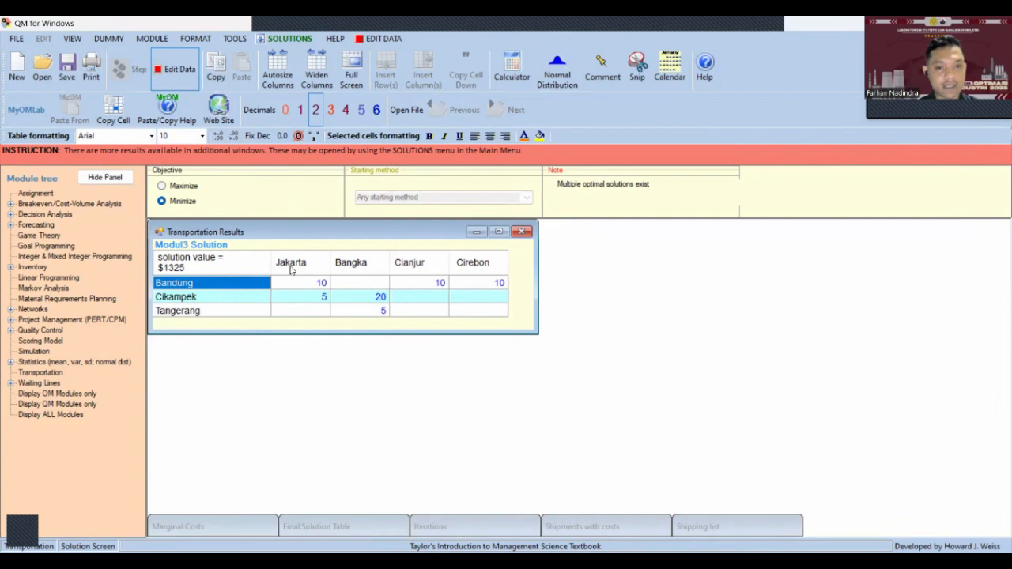
{"action": "left_click", "coordinate": [291, 285]}
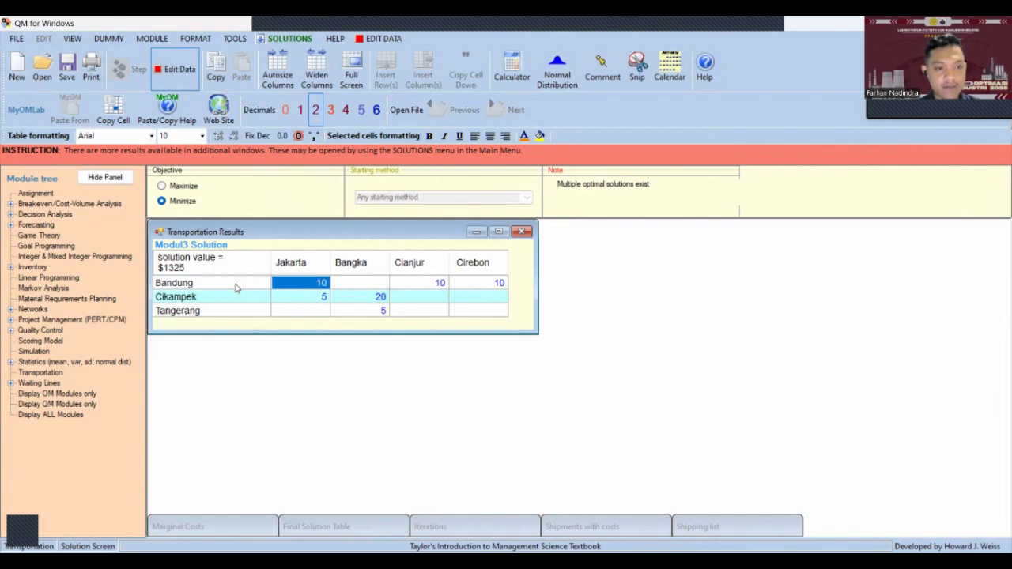
{"action": "left_click", "coordinate": [417, 286]}
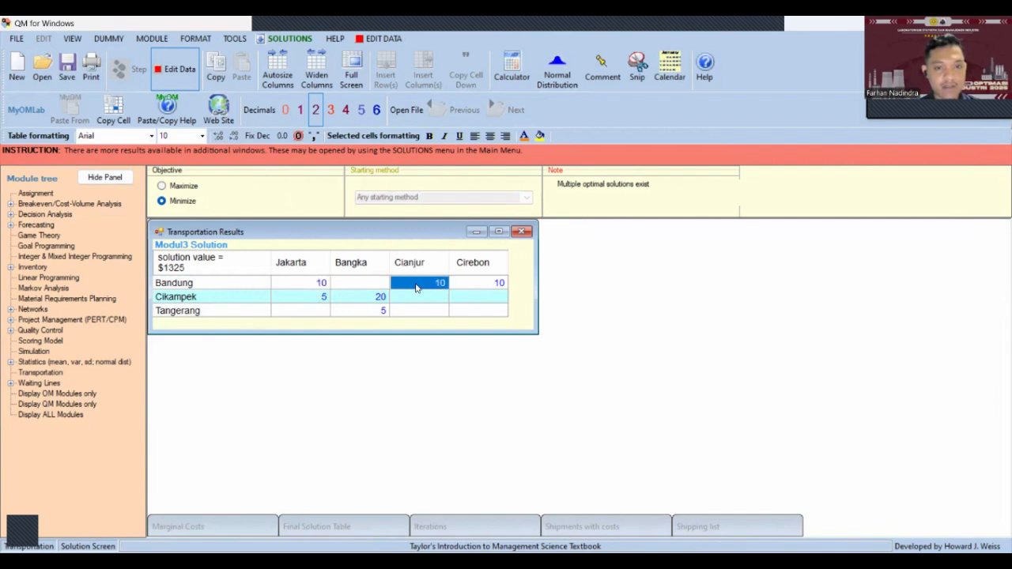
{"action": "left_click", "coordinate": [262, 284]}
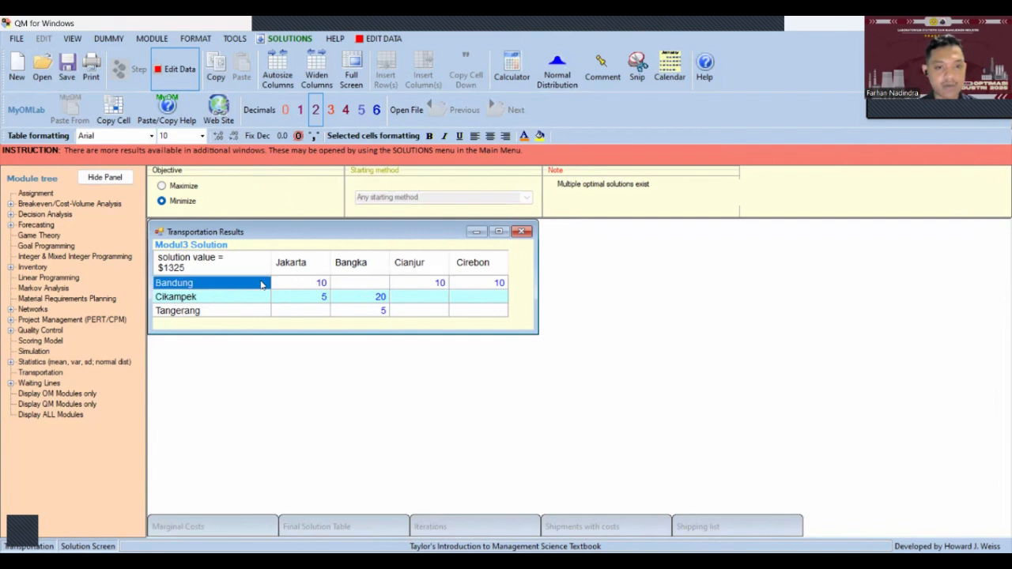
Examine the shipments allocated from Cikampek and Tangerang in the transportation results.
{"action": "left_click", "coordinate": [241, 299]}
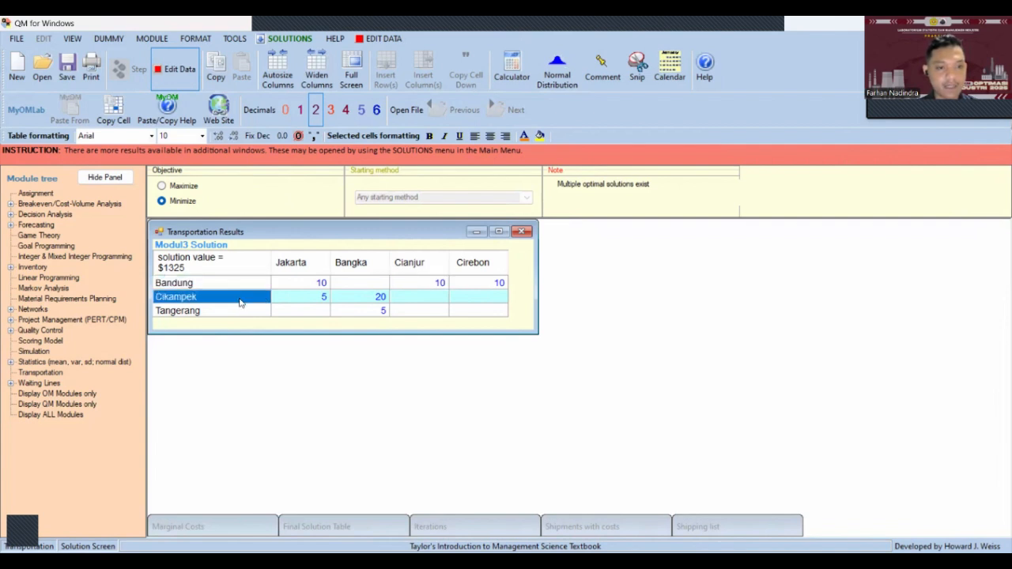
{"action": "left_click", "coordinate": [299, 299]}
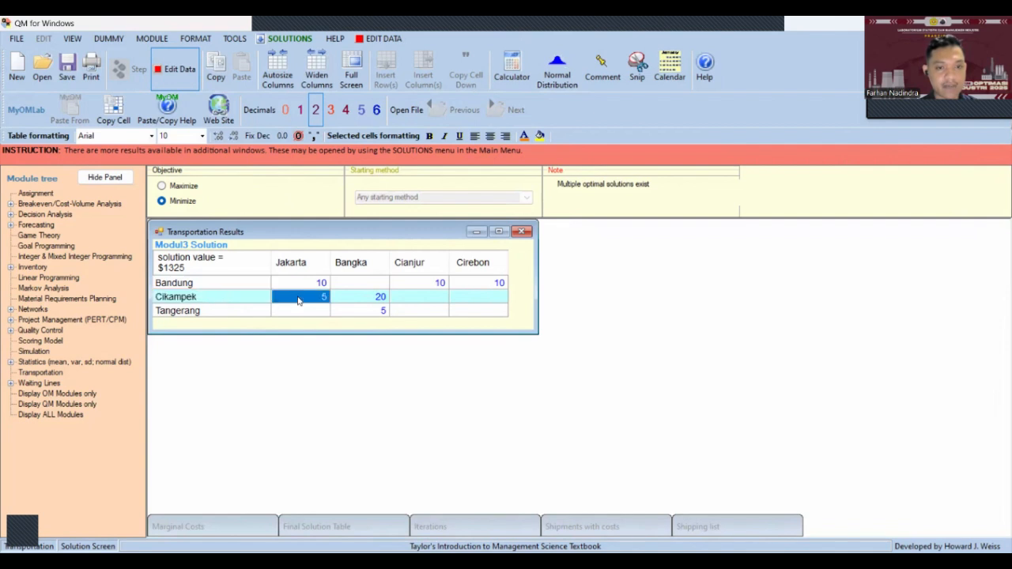
{"action": "left_click", "coordinate": [254, 303]}
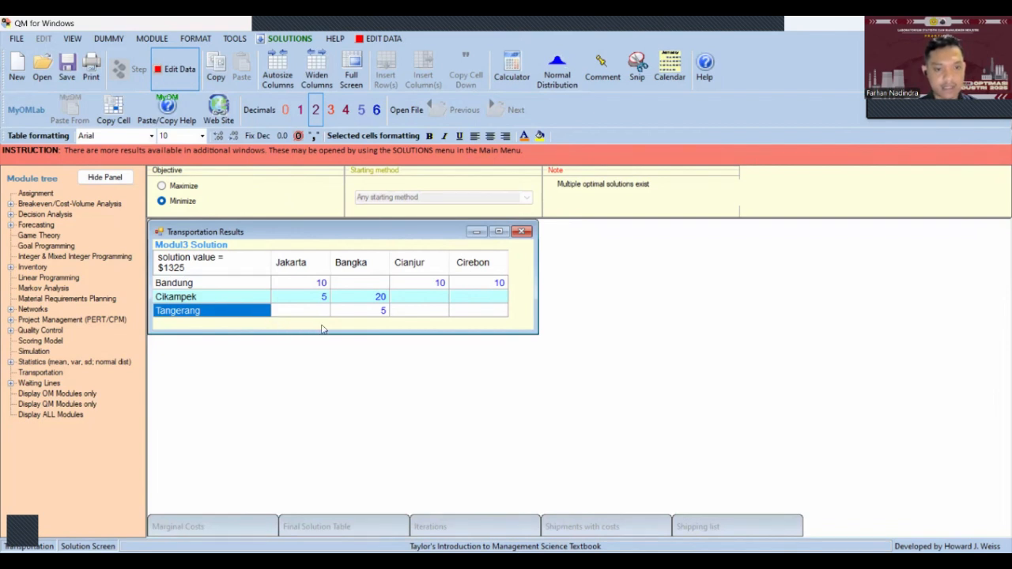
{"action": "left_click", "coordinate": [369, 312]}
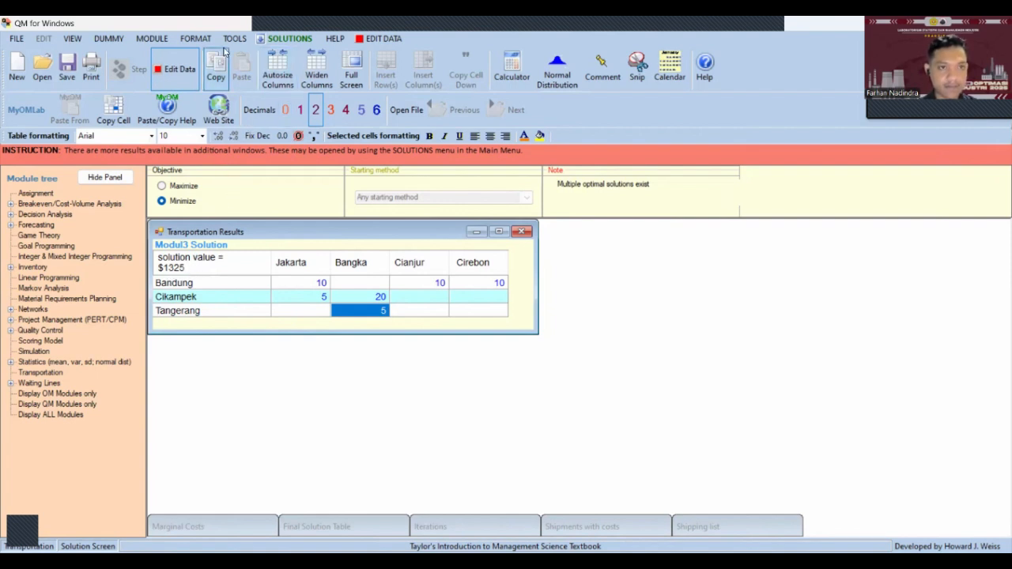
Solve the problem again, view the Marginal Costs table, and minimize its window.
{"action": "left_click", "coordinate": [362, 40]}
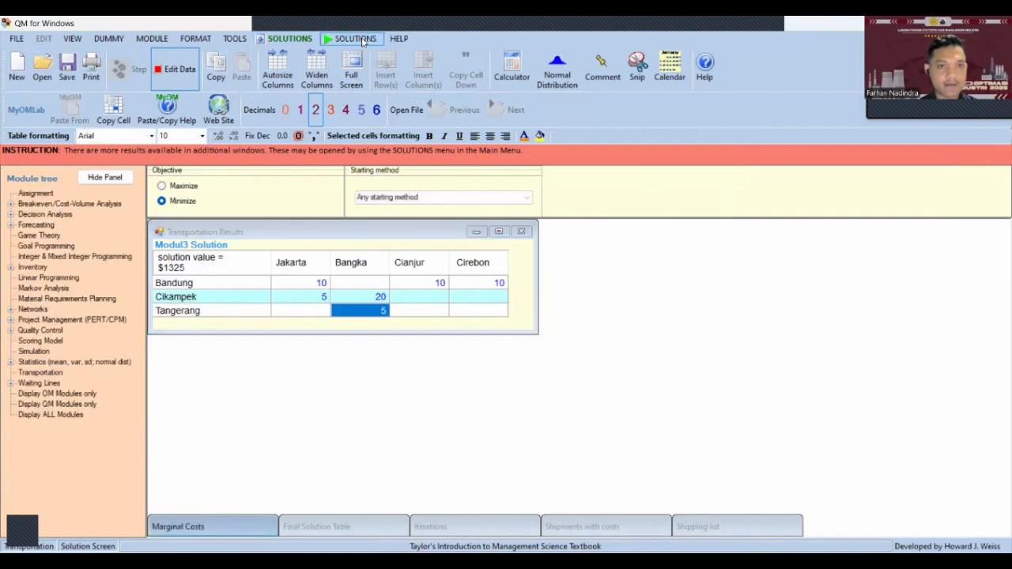
{"action": "left_click", "coordinate": [288, 39]}
{"action": "left_click", "coordinate": [289, 39]}
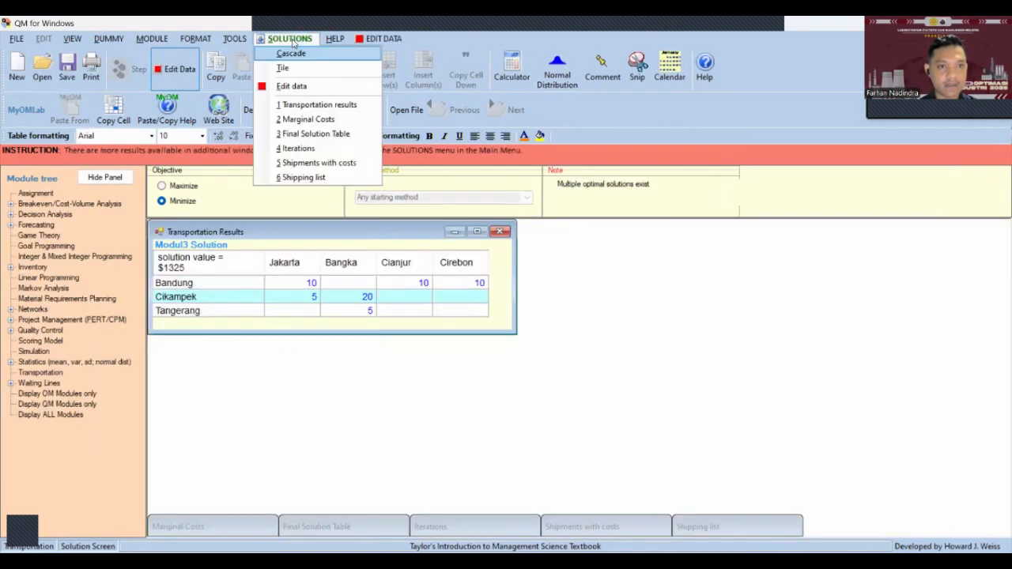
{"action": "left_click", "coordinate": [304, 119]}
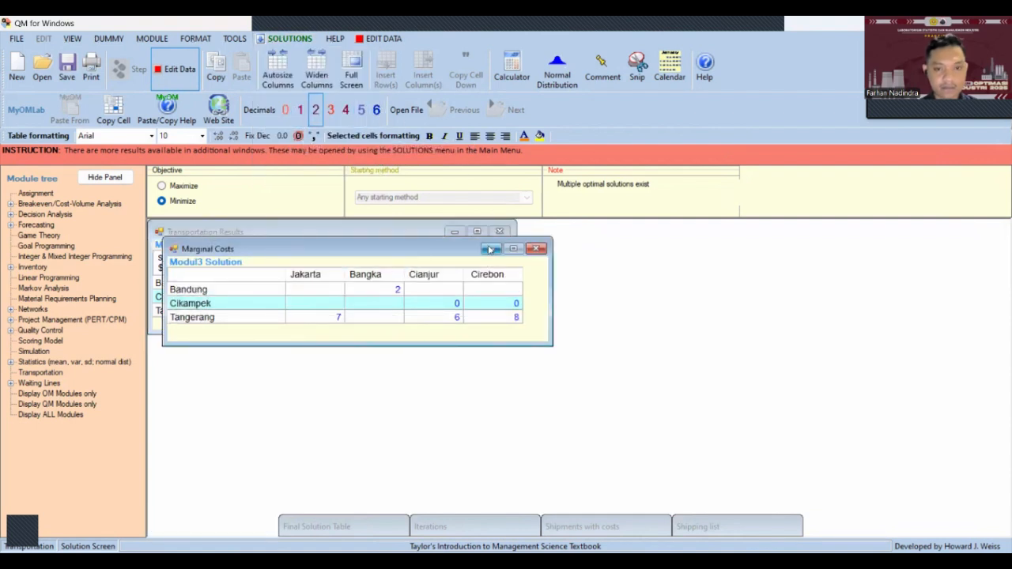
{"action": "left_click", "coordinate": [491, 250]}
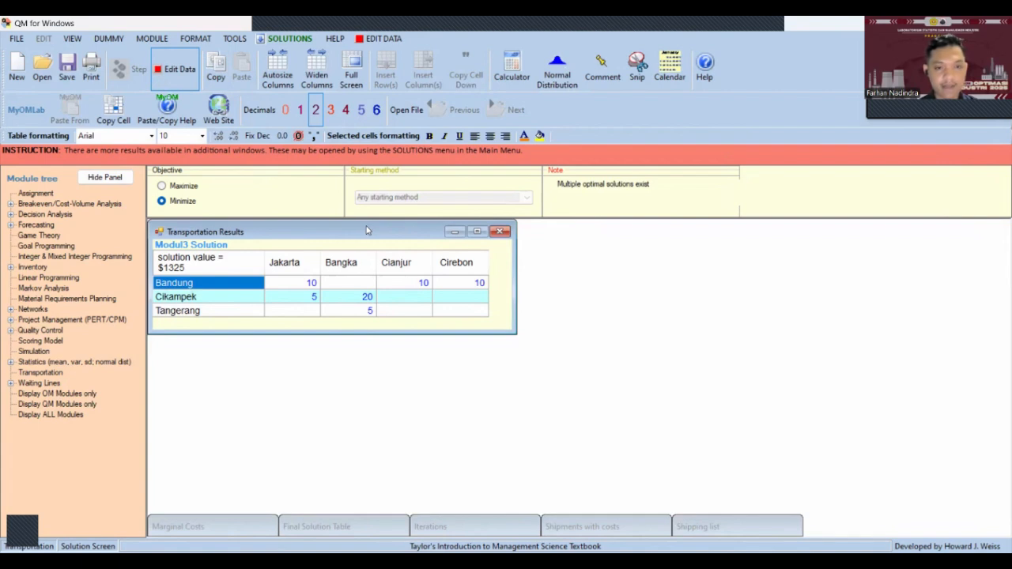
Move the Transportation Results window toward the middle of the workspace and review each source's allocations to the destinations.
{"action": "left_click_drag", "start_coordinate": [366, 230], "coordinate": [523, 232]}
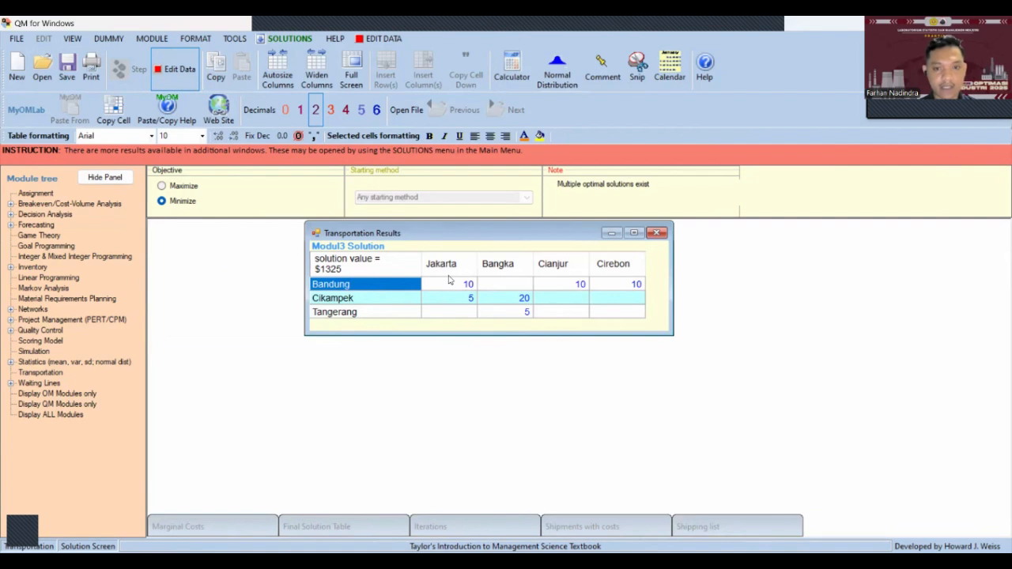
{"action": "left_click", "coordinate": [451, 285]}
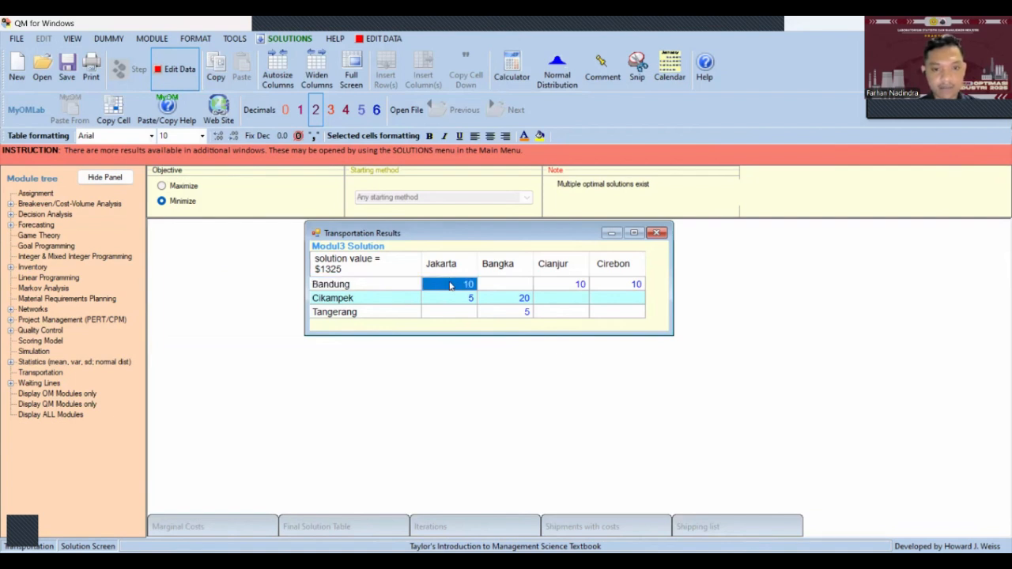
{"action": "left_click", "coordinate": [383, 285]}
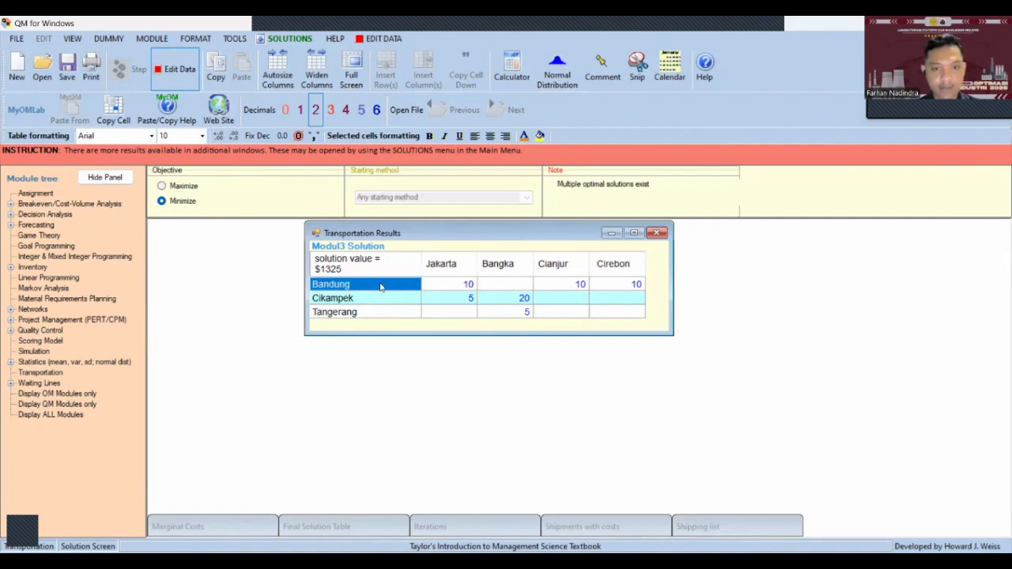
{"action": "left_click", "coordinate": [550, 288]}
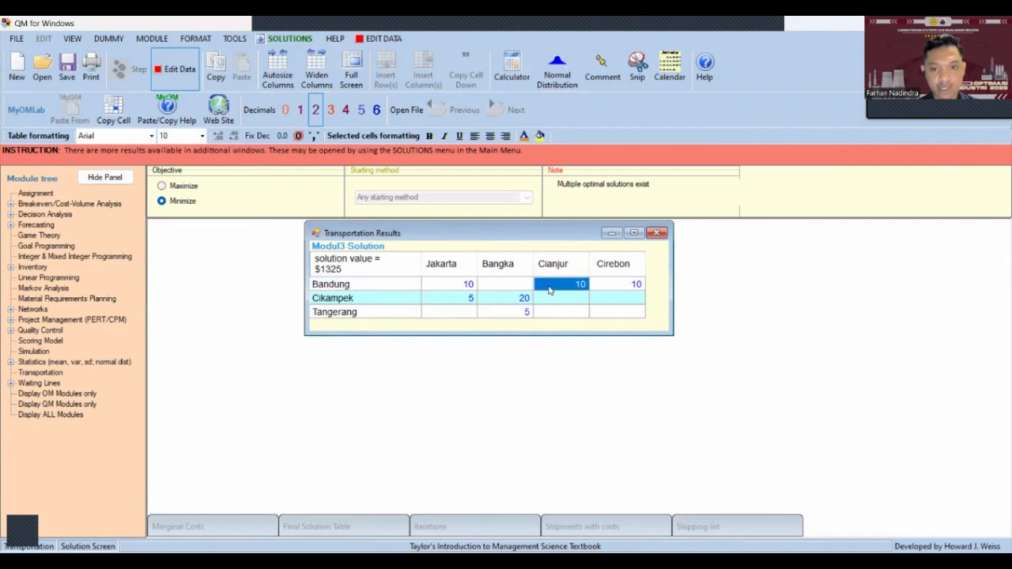
{"action": "left_click", "coordinate": [372, 290]}
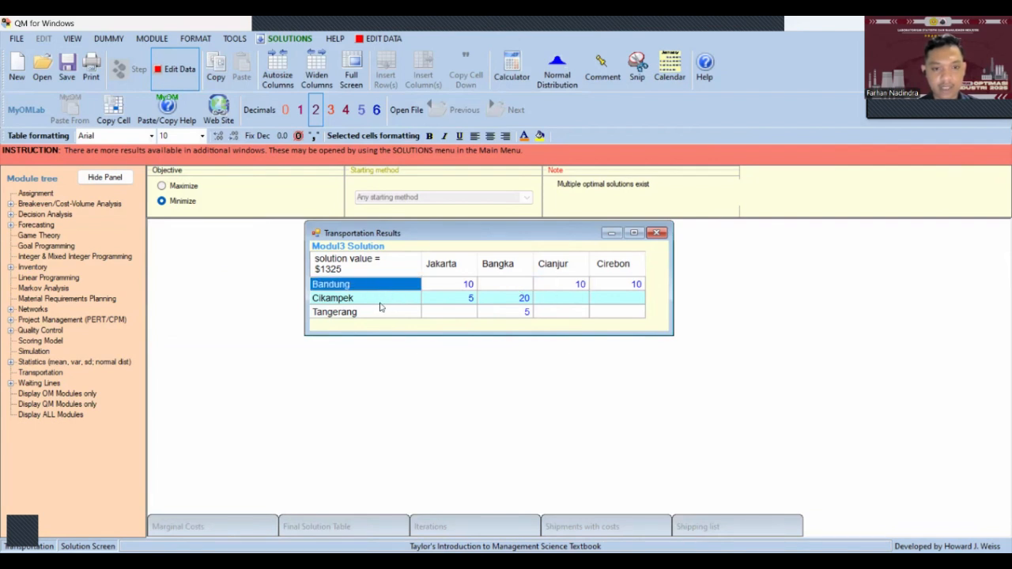
{"action": "left_click", "coordinate": [382, 301]}
{"action": "left_click", "coordinate": [443, 299]}
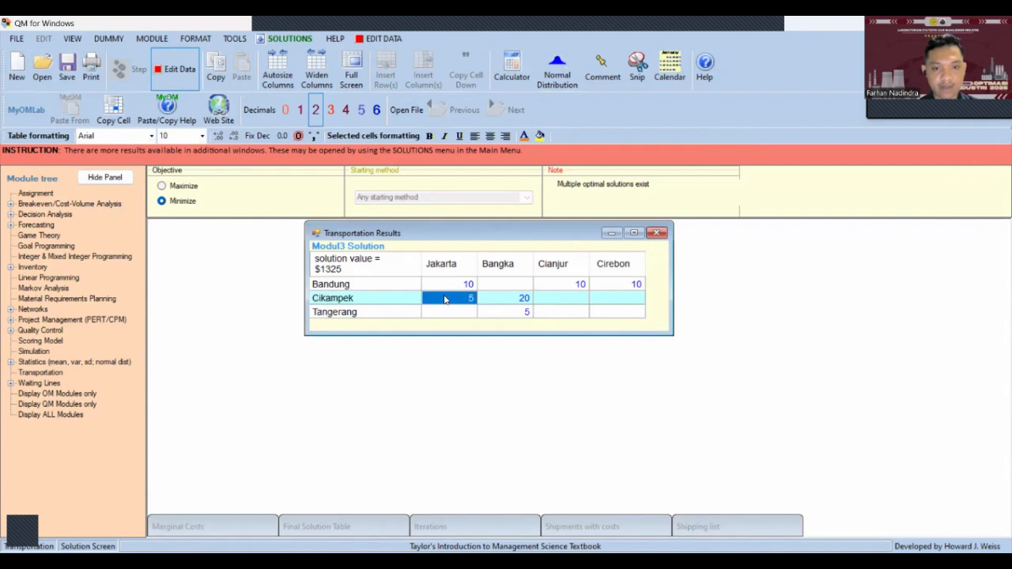
{"action": "left_click", "coordinate": [366, 316]}
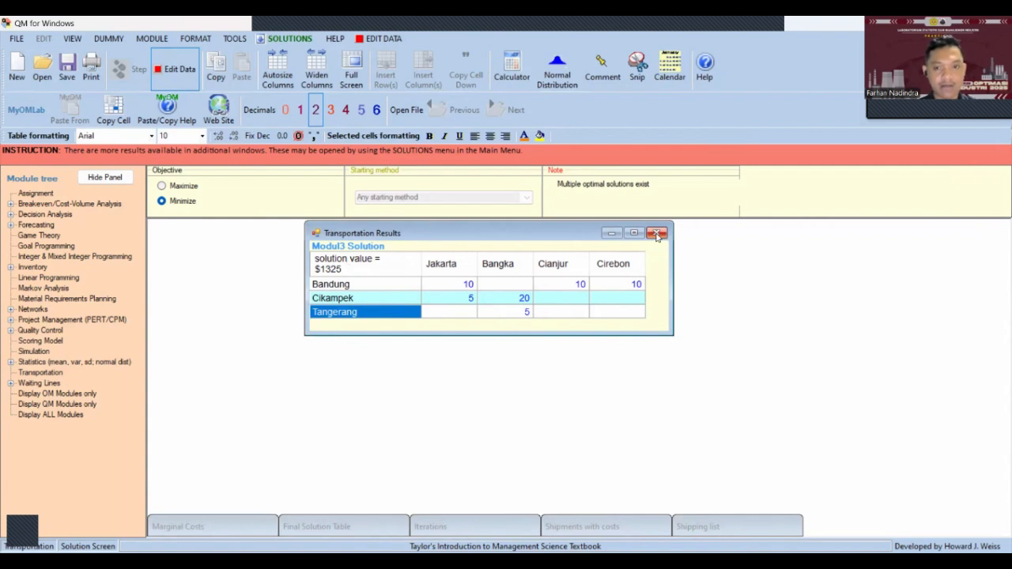
Re-solve the problem from the data table and display Shipments with costs below the transportation results without overlapping them.
{"action": "left_click", "coordinate": [366, 38]}
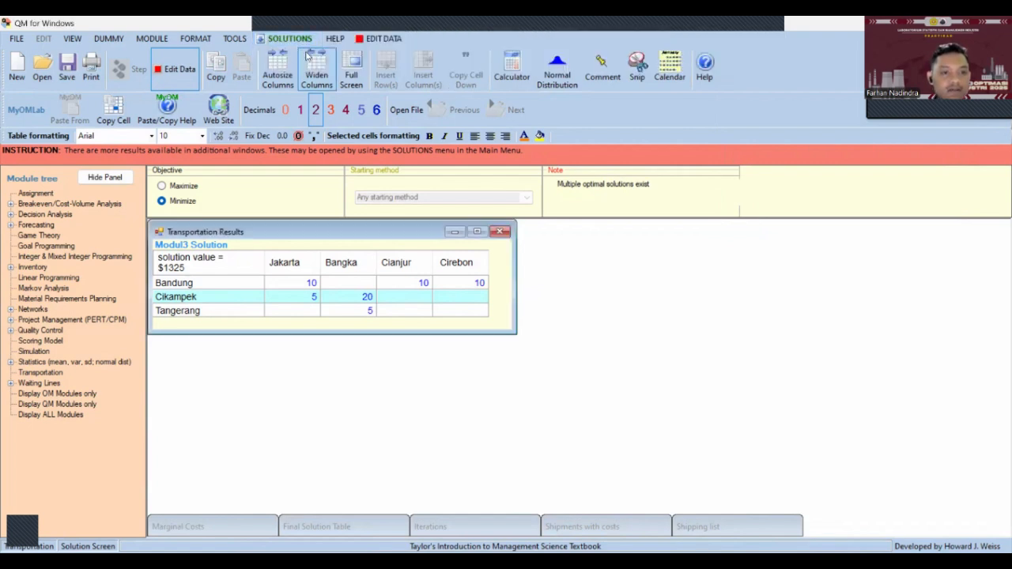
{"action": "left_click", "coordinate": [384, 38]}
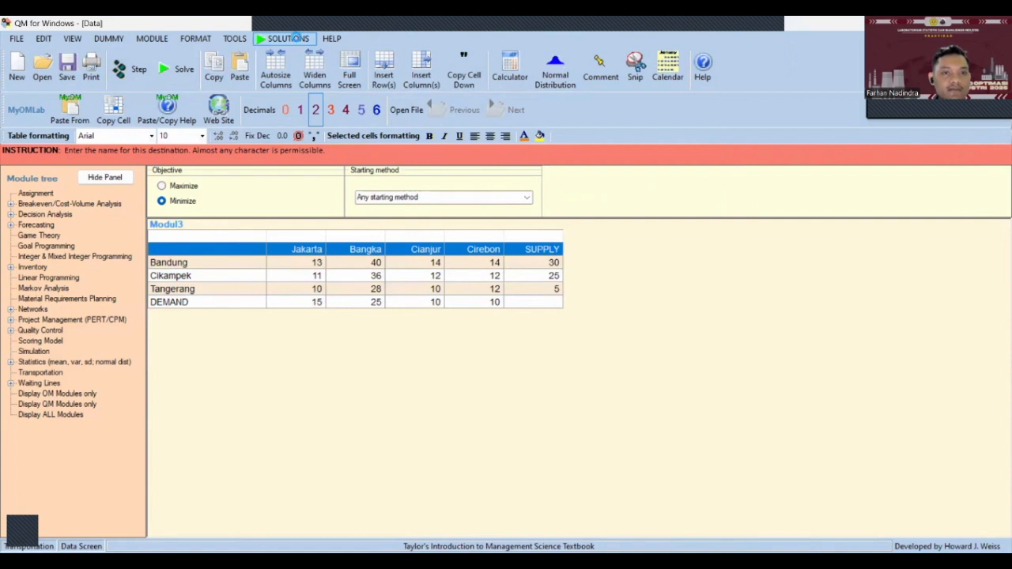
{"action": "left_click", "coordinate": [297, 40]}
{"action": "left_click", "coordinate": [297, 40]}
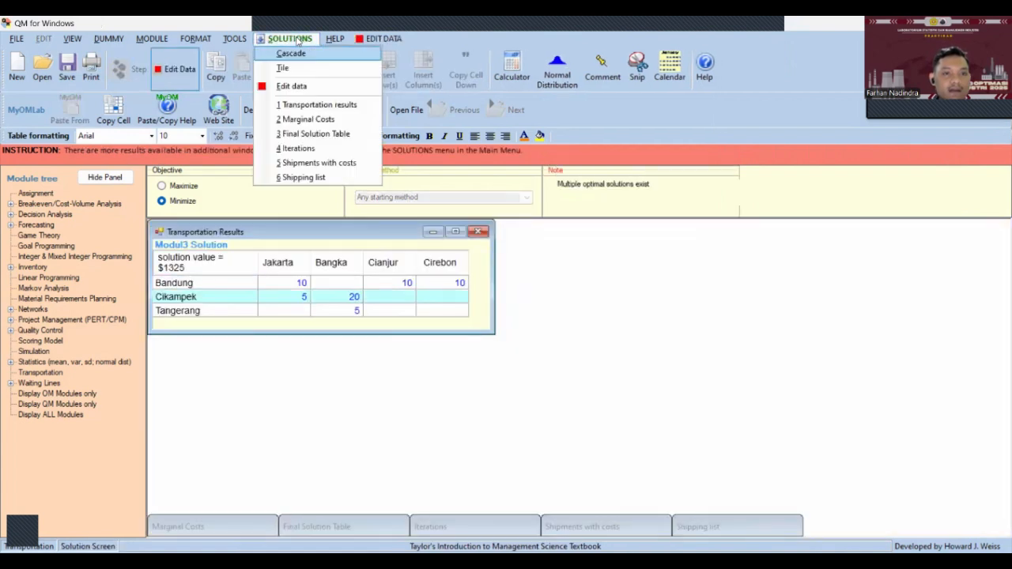
{"action": "left_click", "coordinate": [307, 164]}
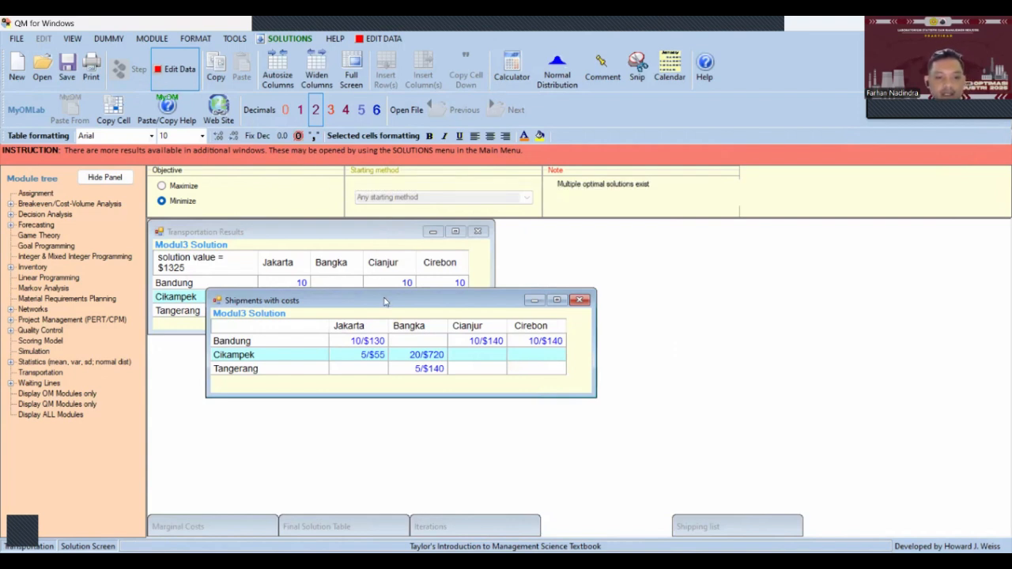
{"action": "left_click_drag", "start_coordinate": [385, 302], "coordinate": [517, 347]}
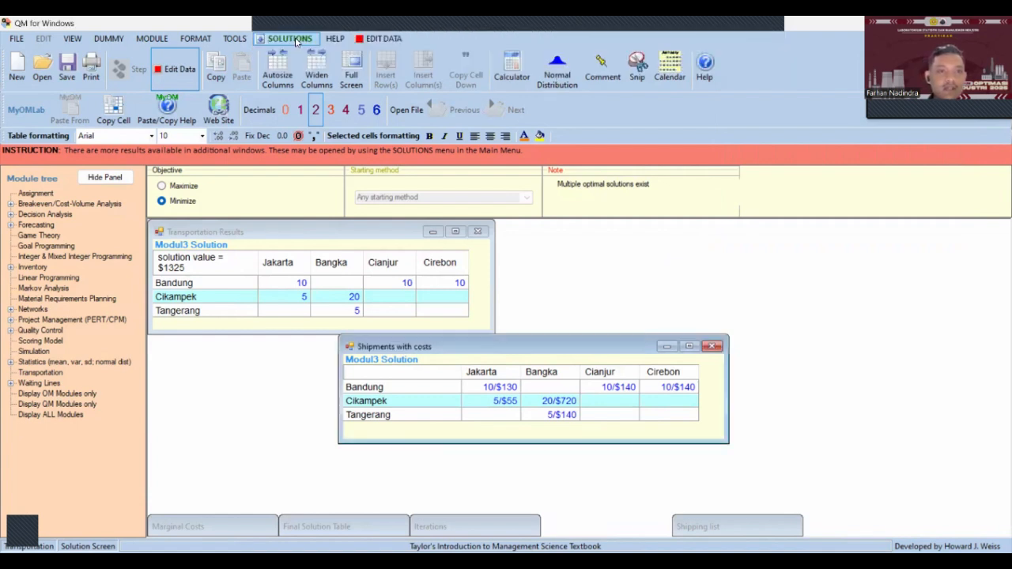
Display the Shipping list beside the Transportation Results window, with the Shipments with costs window minimized.
{"action": "left_click", "coordinate": [293, 38]}
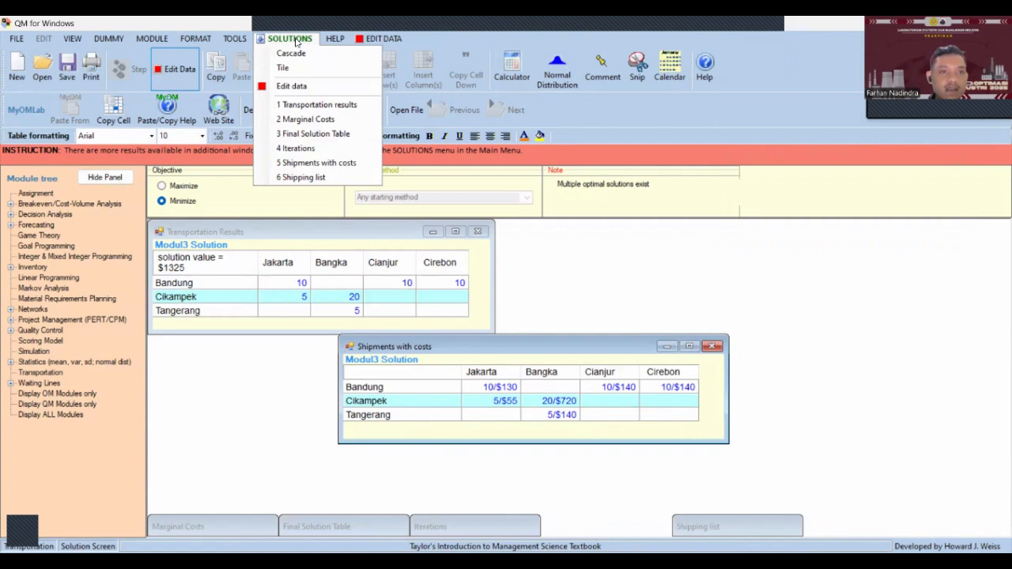
{"action": "left_click", "coordinate": [293, 181]}
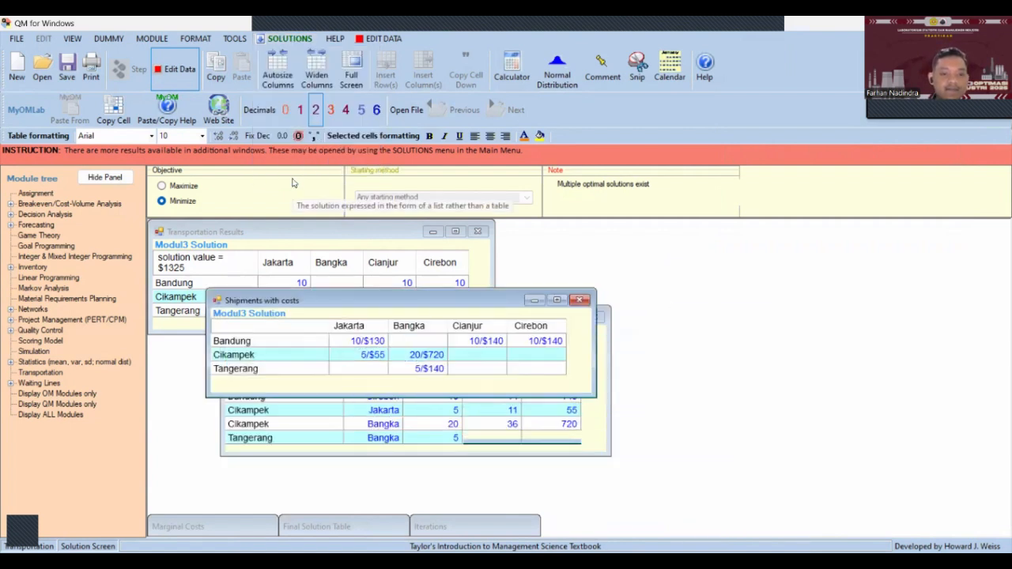
{"action": "left_click", "coordinate": [534, 301]}
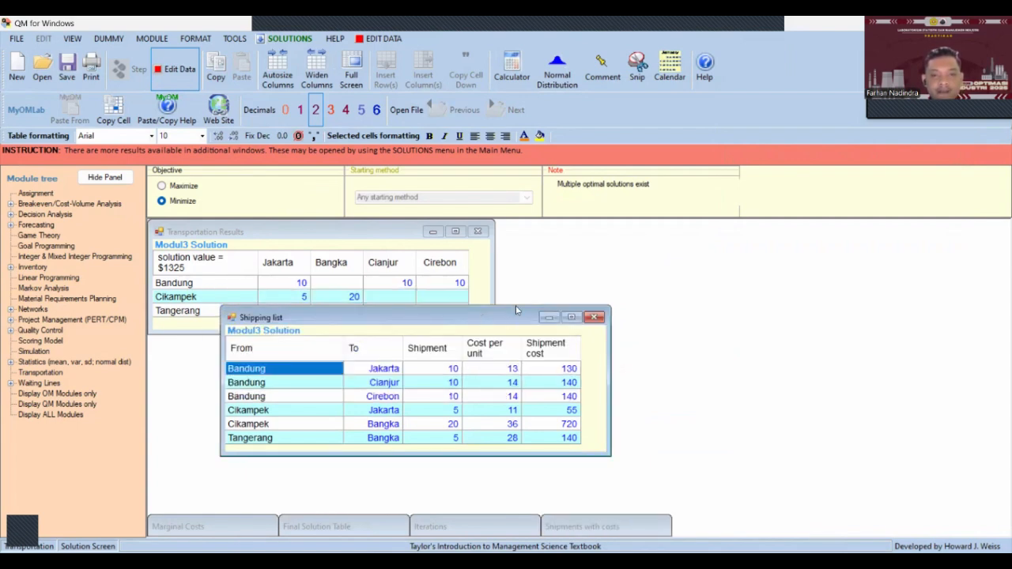
{"action": "left_click_drag", "start_coordinate": [516, 310], "coordinate": [797, 228]}
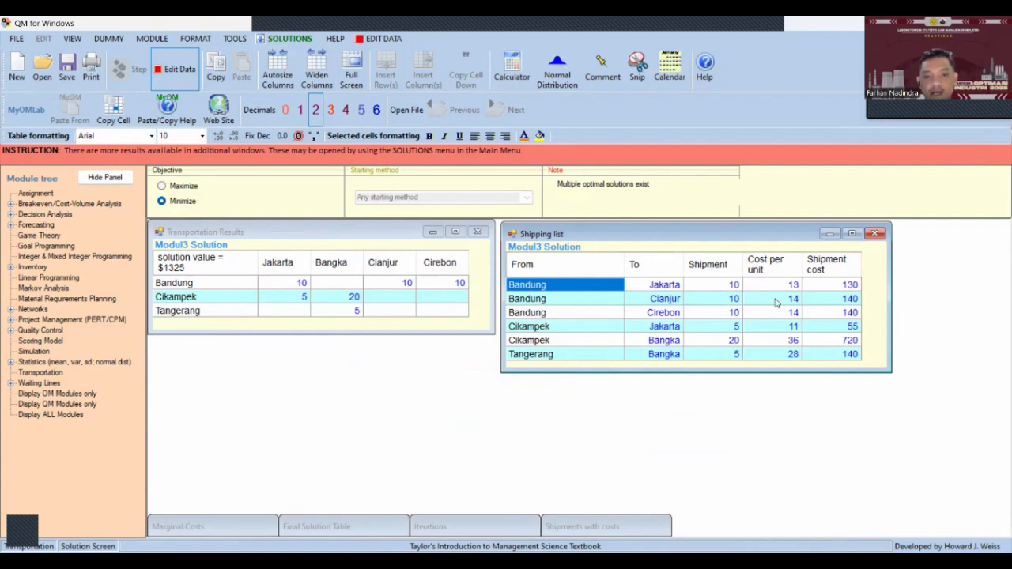
Check the shipment quantity, cost per unit and shipment cost of the Bandung-to-Cianjur route in the shipping list.
{"action": "left_click", "coordinate": [589, 307]}
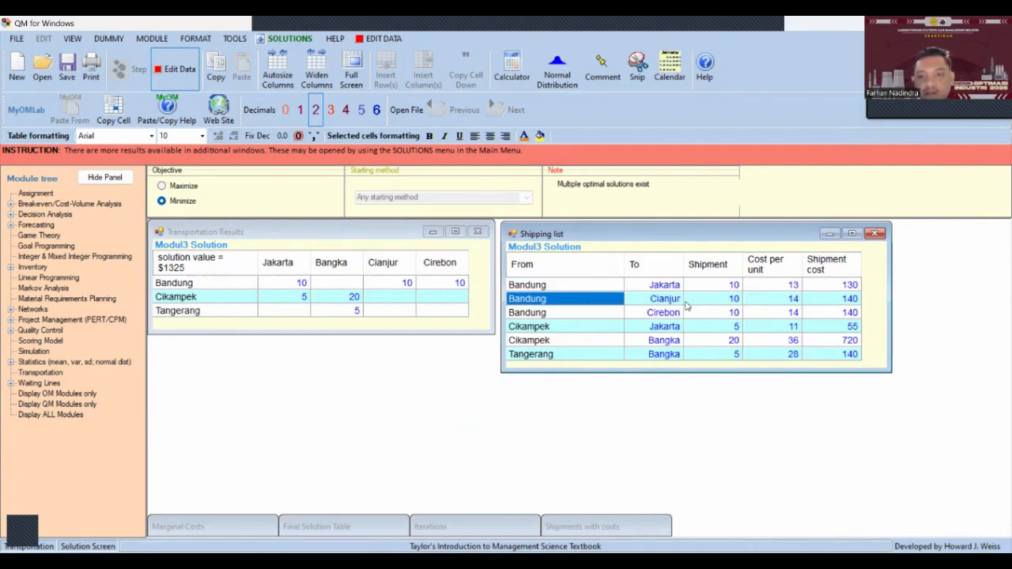
{"action": "left_click", "coordinate": [714, 306]}
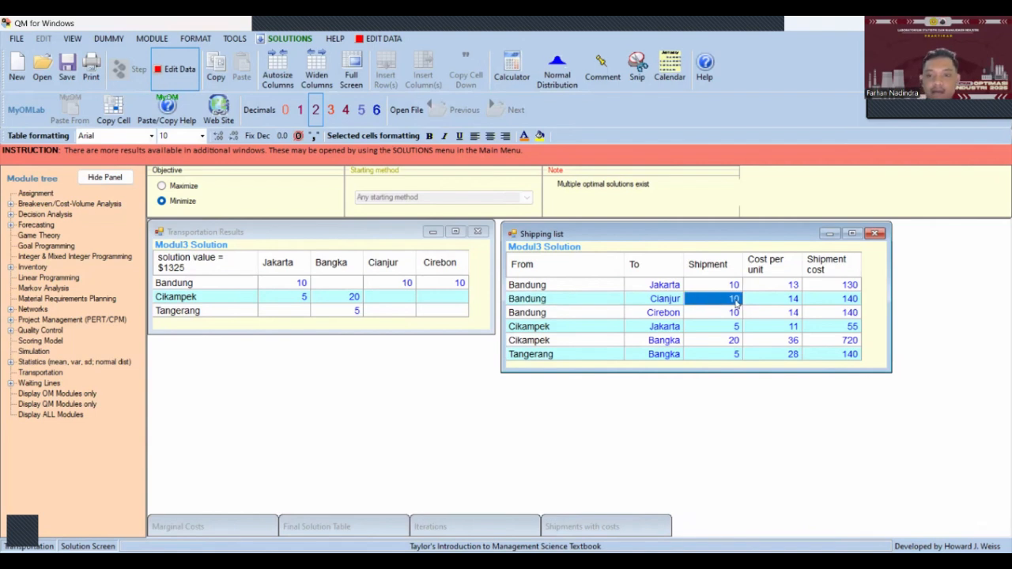
{"action": "left_click", "coordinate": [773, 305]}
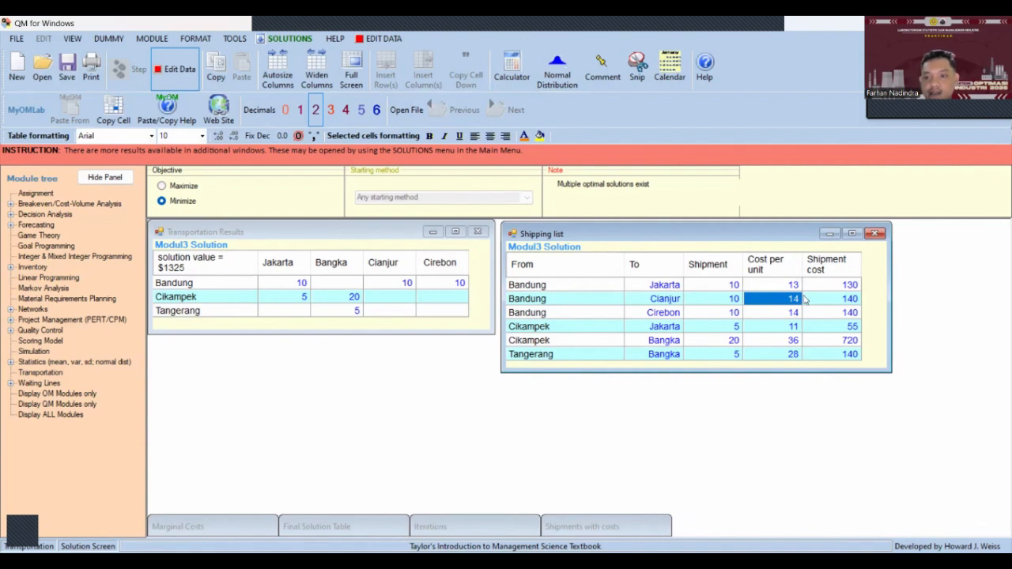
{"action": "left_click", "coordinate": [811, 299]}
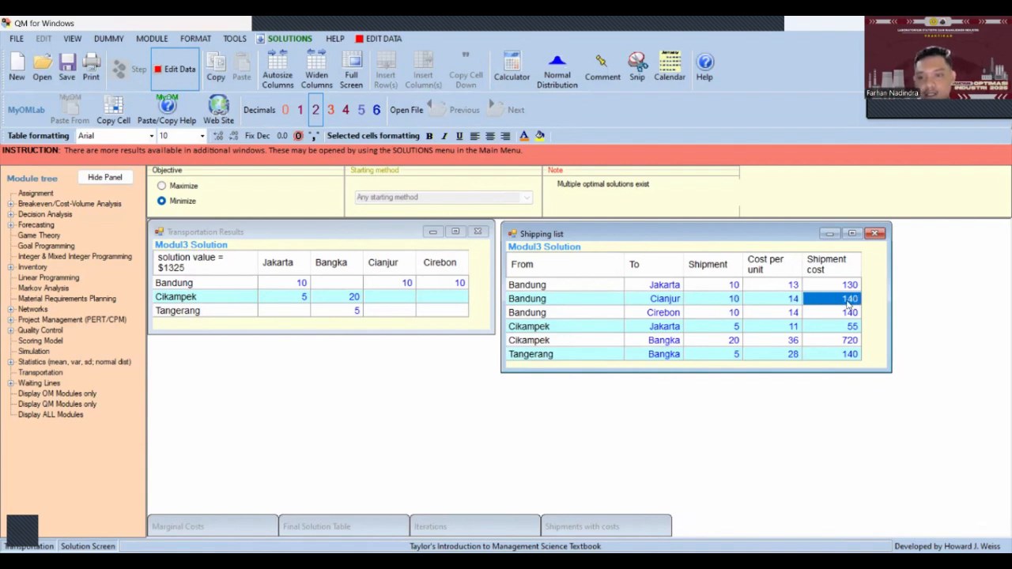
Check the Bandung-to-Cirebon route's quantity and costs, and the shipment costs of the Cikampek routes to Jakarta and Bangka.
{"action": "left_click", "coordinate": [594, 318]}
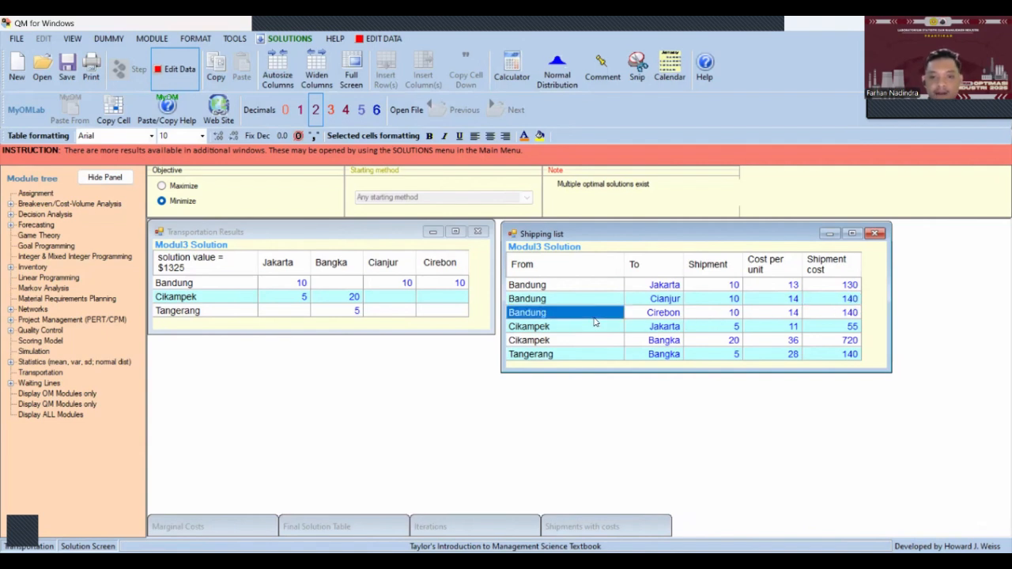
{"action": "left_click", "coordinate": [648, 318]}
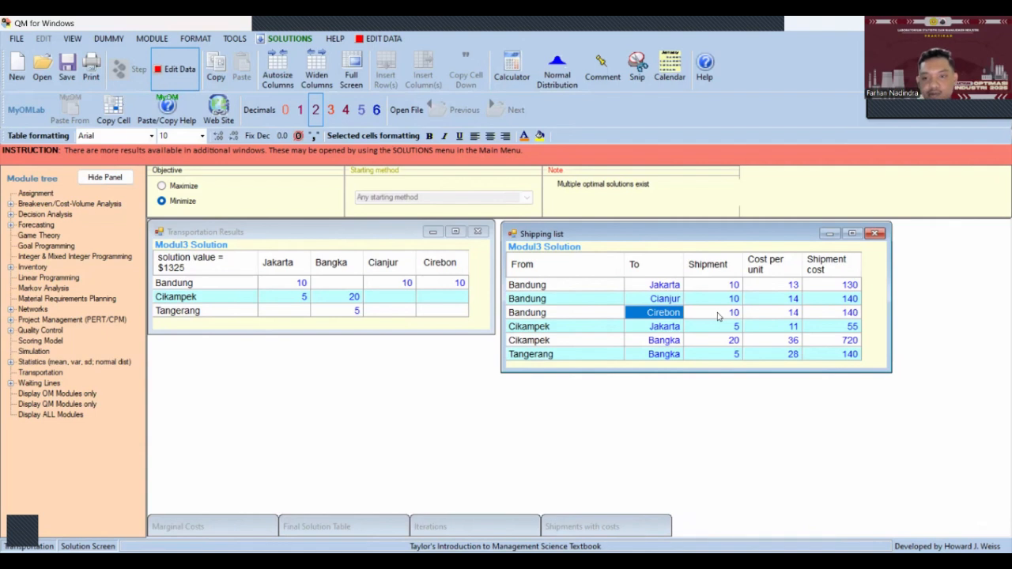
{"action": "left_click", "coordinate": [716, 315]}
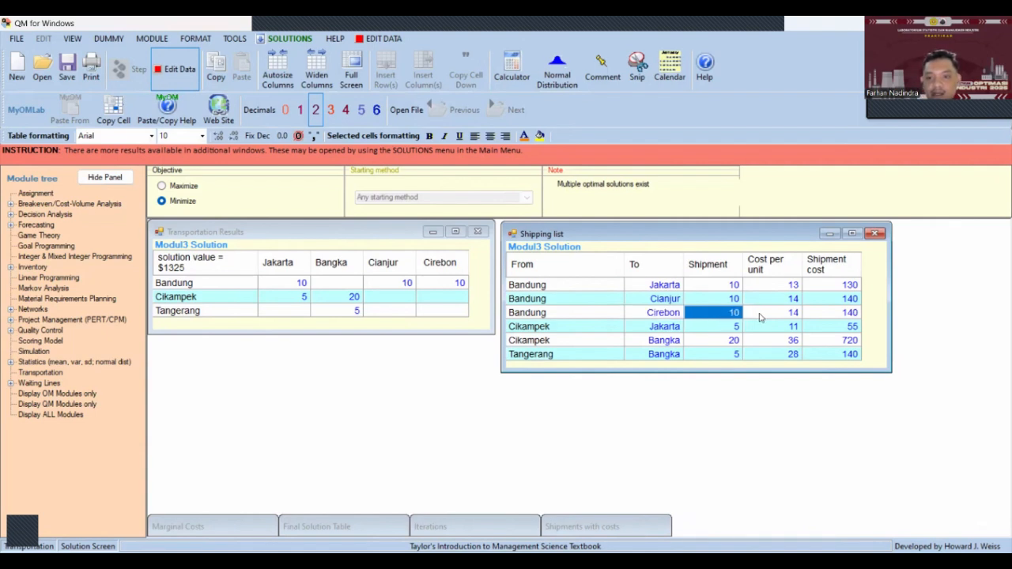
{"action": "left_click", "coordinate": [760, 314]}
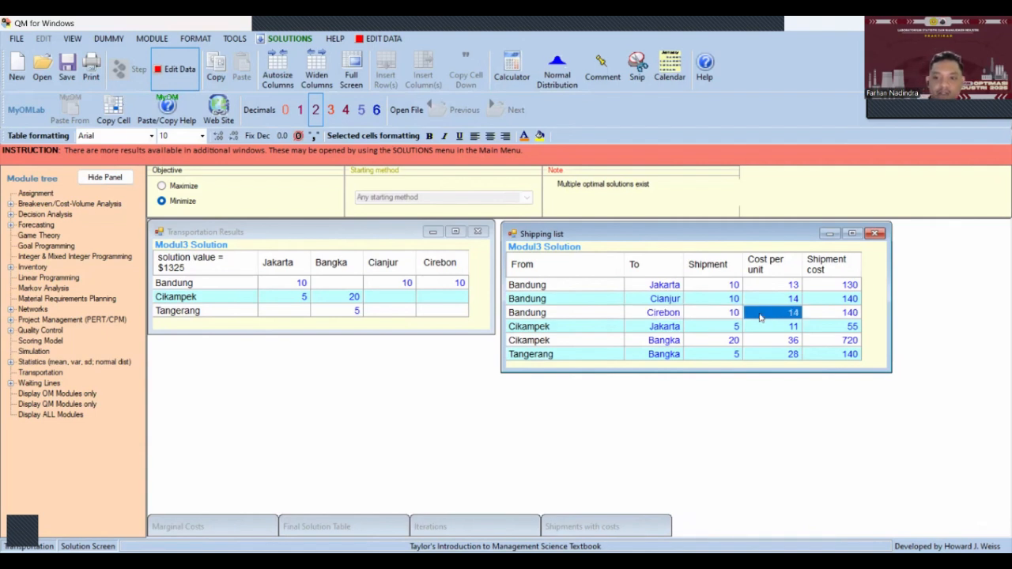
{"action": "left_click", "coordinate": [813, 315]}
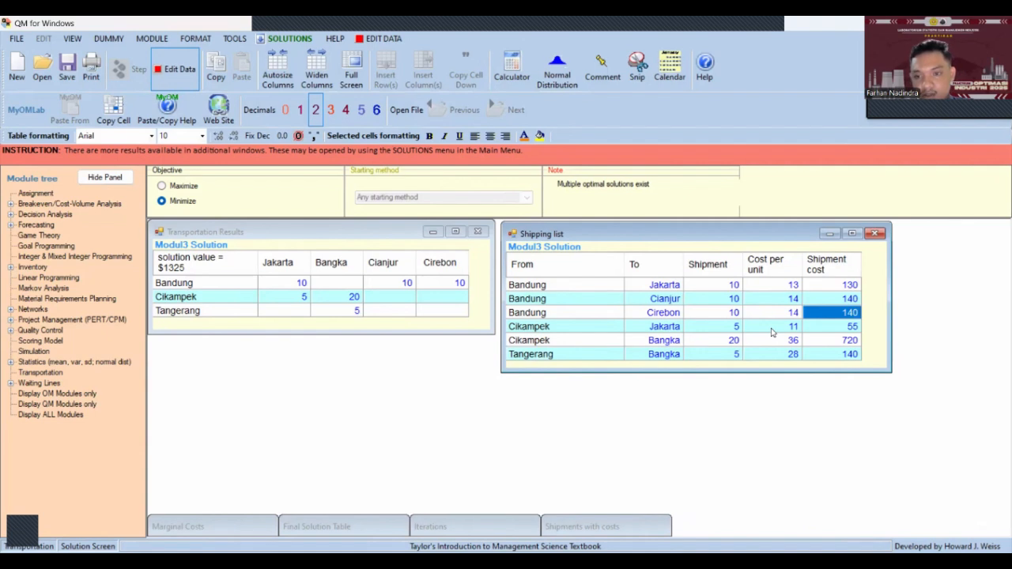
{"action": "left_click", "coordinate": [816, 330]}
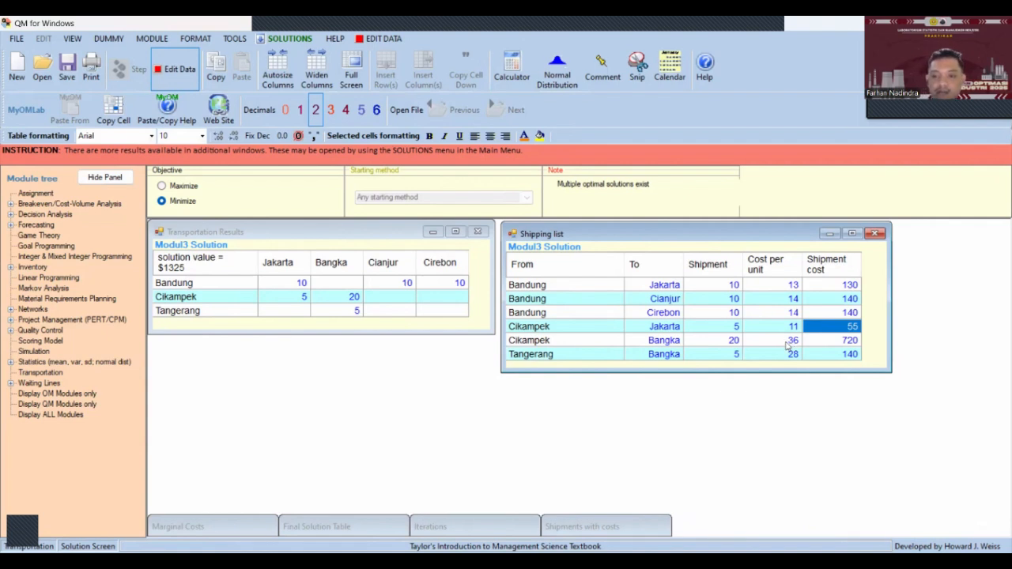
{"action": "left_click", "coordinate": [829, 345]}
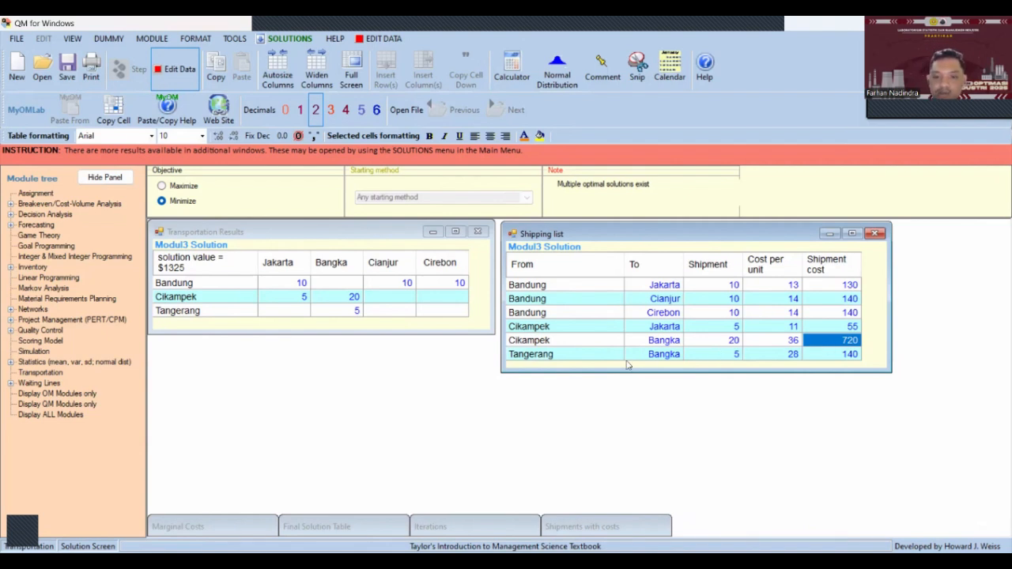
Check the Tangerang-to-Bangka route's shipment quantity, cost per unit and shipment cost in the shipping list.
{"action": "left_click", "coordinate": [541, 357]}
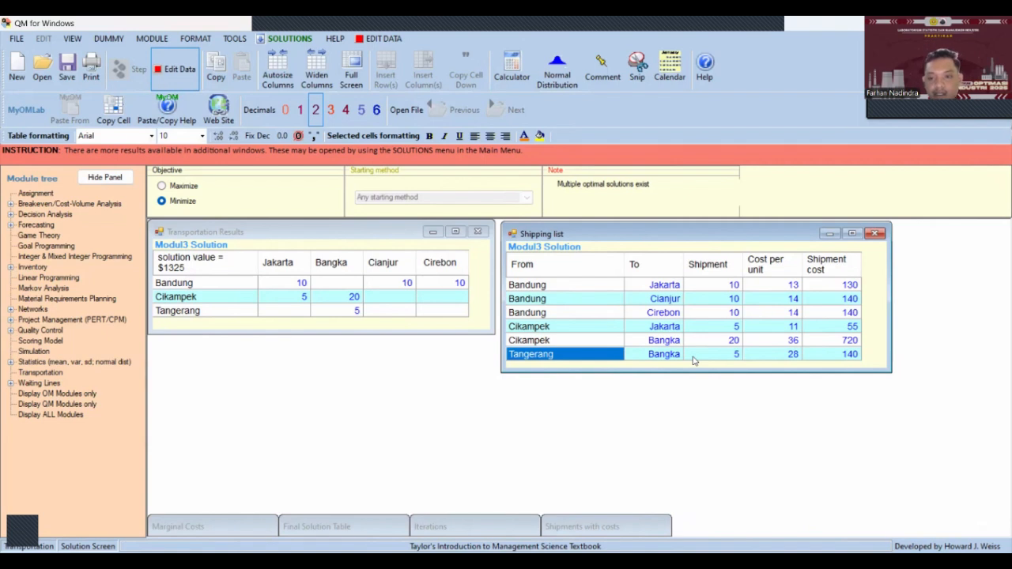
{"action": "left_click", "coordinate": [721, 356]}
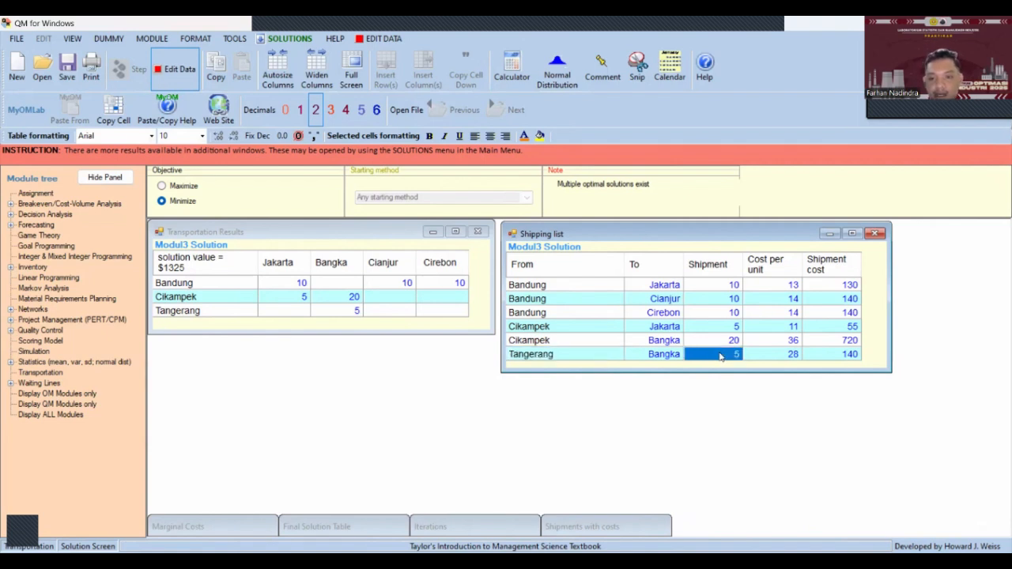
{"action": "left_click", "coordinate": [787, 354]}
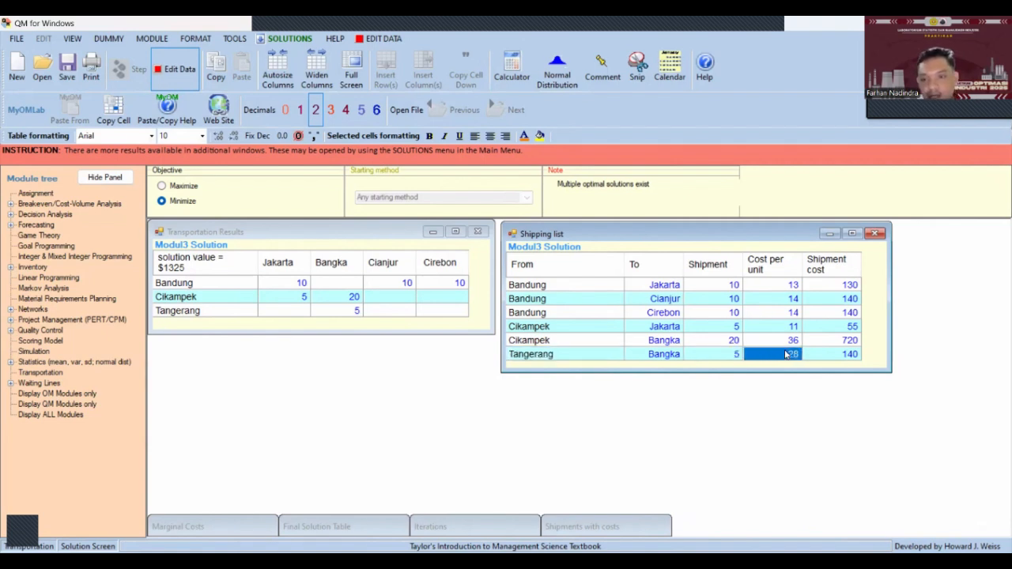
{"action": "left_click", "coordinate": [831, 355]}
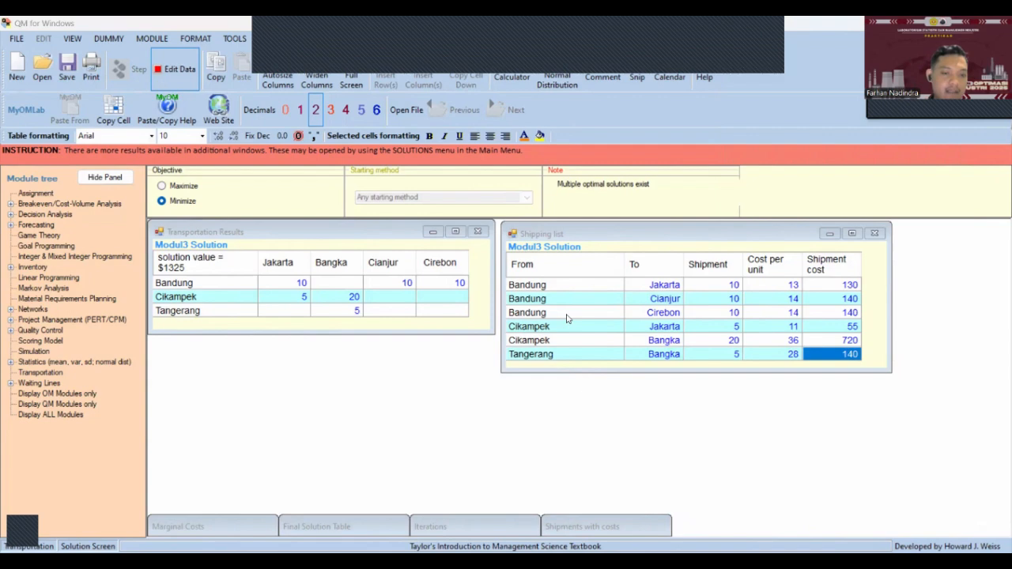
Place the Shipping list window directly below the Transportation Results window without overlapping it.
{"action": "left_click_drag", "start_coordinate": [670, 240], "coordinate": [319, 356]}
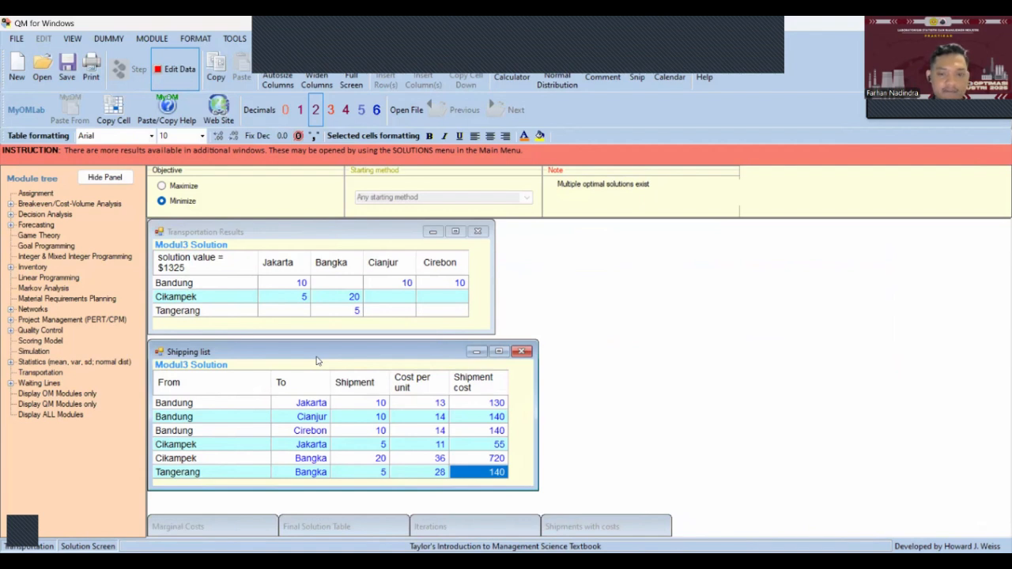
{"action": "left_click_drag", "start_coordinate": [317, 358], "coordinate": [316, 360]}
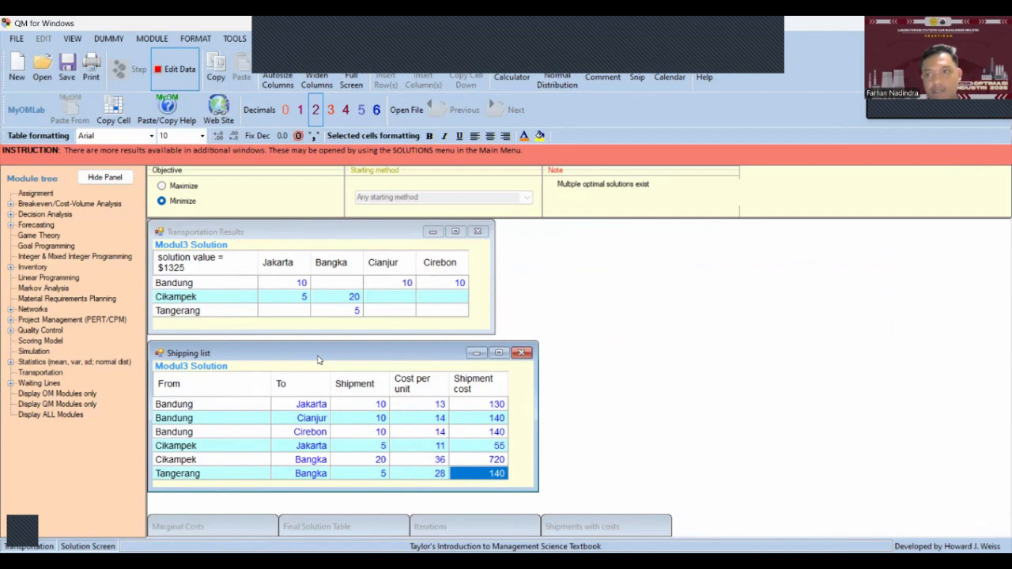
{"action": "left_click_drag", "start_coordinate": [319, 359], "coordinate": [318, 359]}
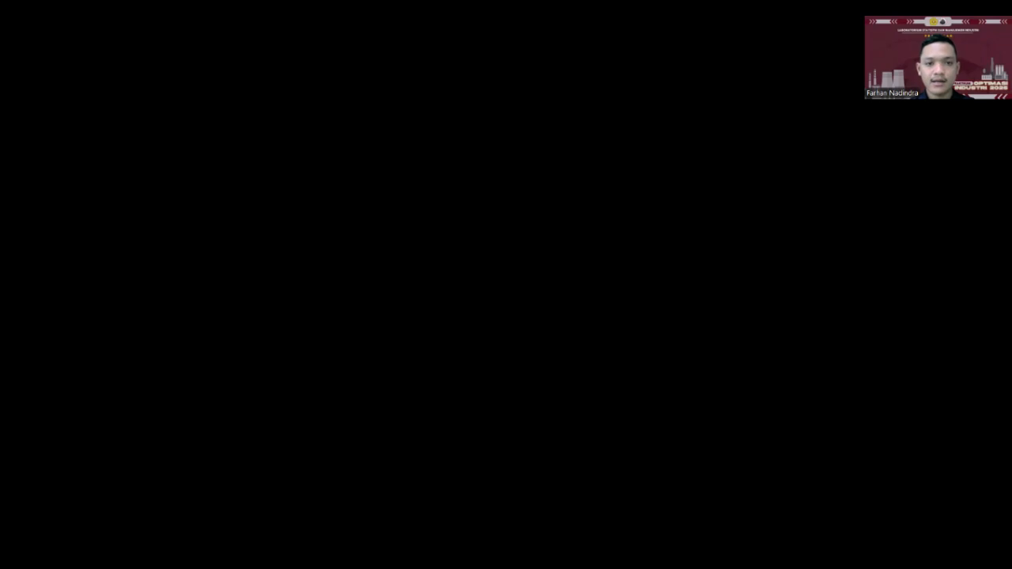
Switch to the journal article PDF in Adobe Acrobat and review its title, keywords and abstracts on page 1.
{"action": "scroll", "coordinate": [445, 227], "scroll_direction": "up", "scroll_amount": 3}
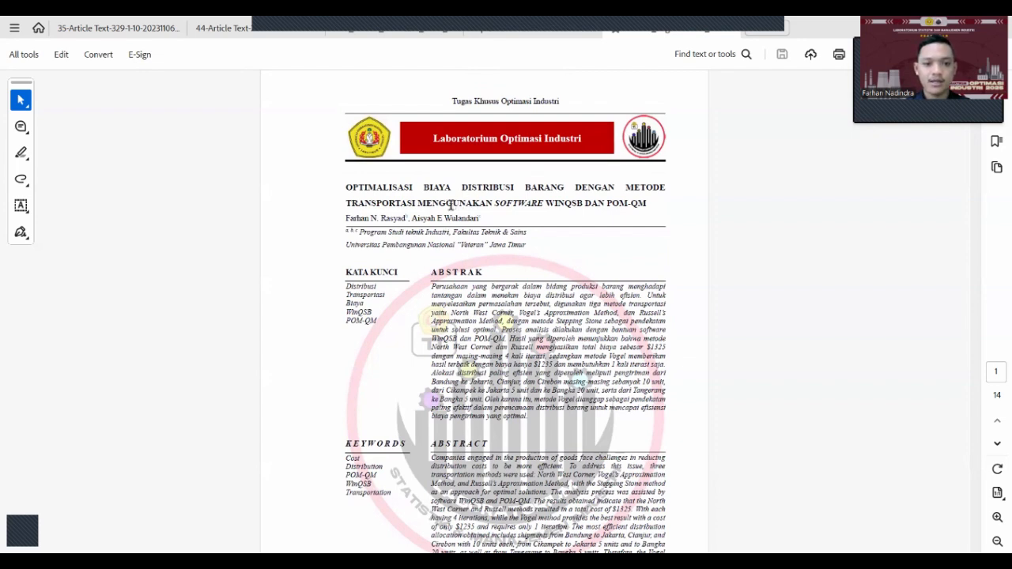
{"action": "scroll", "coordinate": [514, 209], "scroll_direction": "down", "scroll_amount": 8}
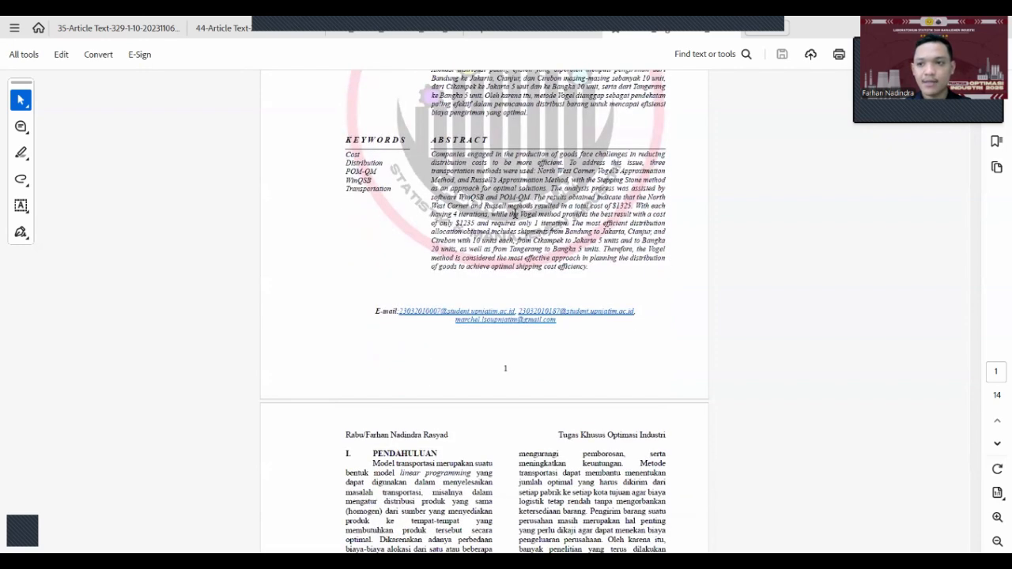
{"action": "scroll", "coordinate": [513, 213], "scroll_direction": "up", "scroll_amount": 8}
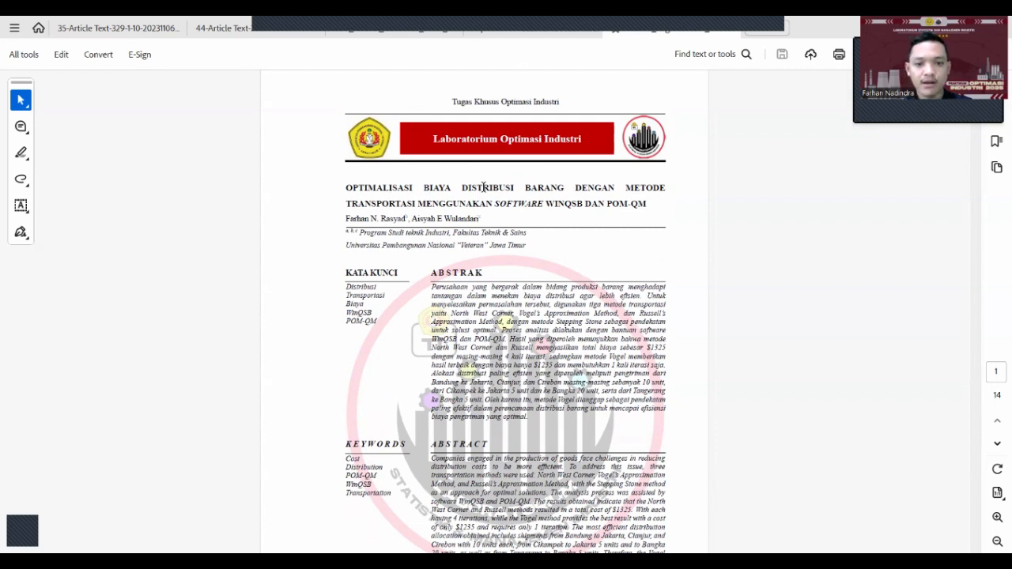
{"action": "scroll", "coordinate": [483, 187], "scroll_direction": "down", "scroll_amount": 3}
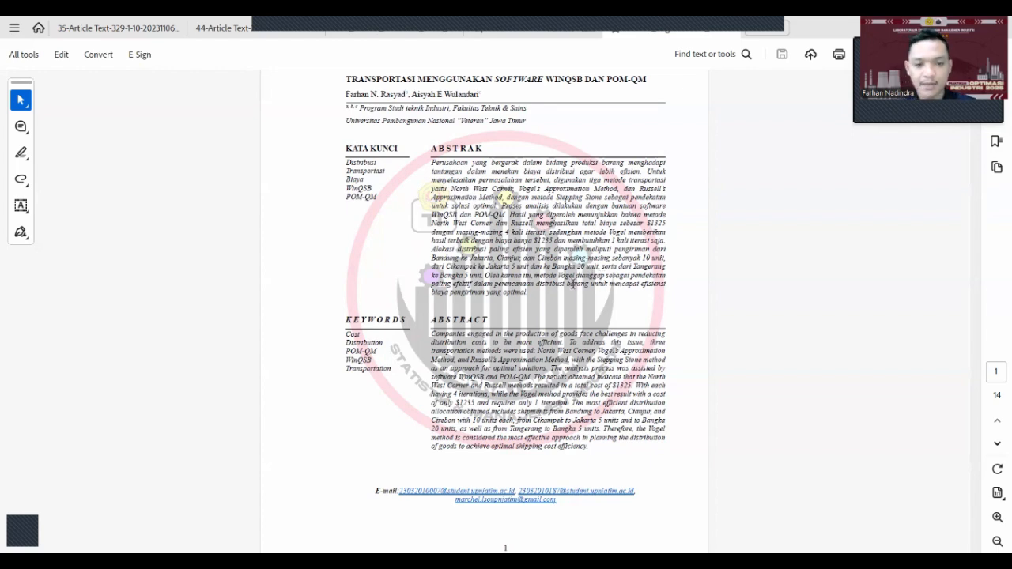
{"action": "scroll", "coordinate": [557, 285], "scroll_direction": "down", "scroll_amount": 3}
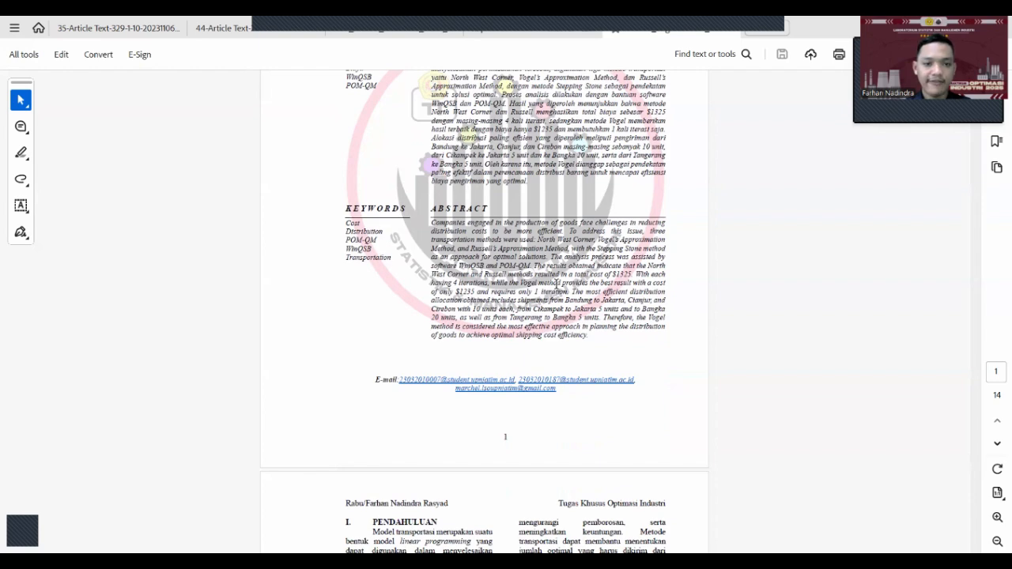
Read the introduction (Pendahuluan) on page 2, covering the transportation model, the company's distribution problem and the solution methods.
{"action": "scroll", "coordinate": [556, 283], "scroll_direction": "down", "scroll_amount": 6}
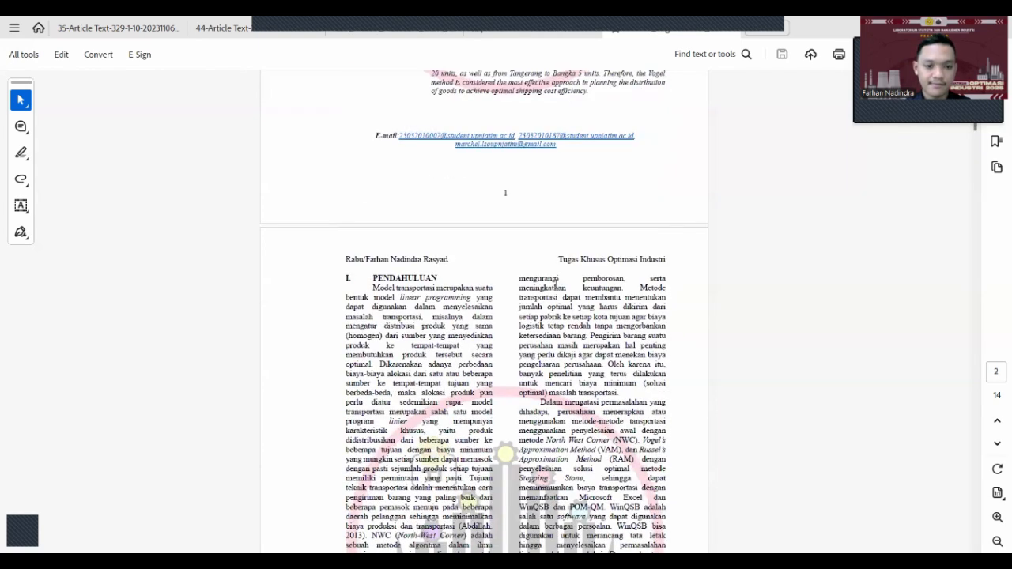
{"action": "scroll", "coordinate": [556, 283], "scroll_direction": "down", "scroll_amount": 5}
{"action": "scroll", "coordinate": [557, 281], "scroll_direction": "down", "scroll_amount": 1}
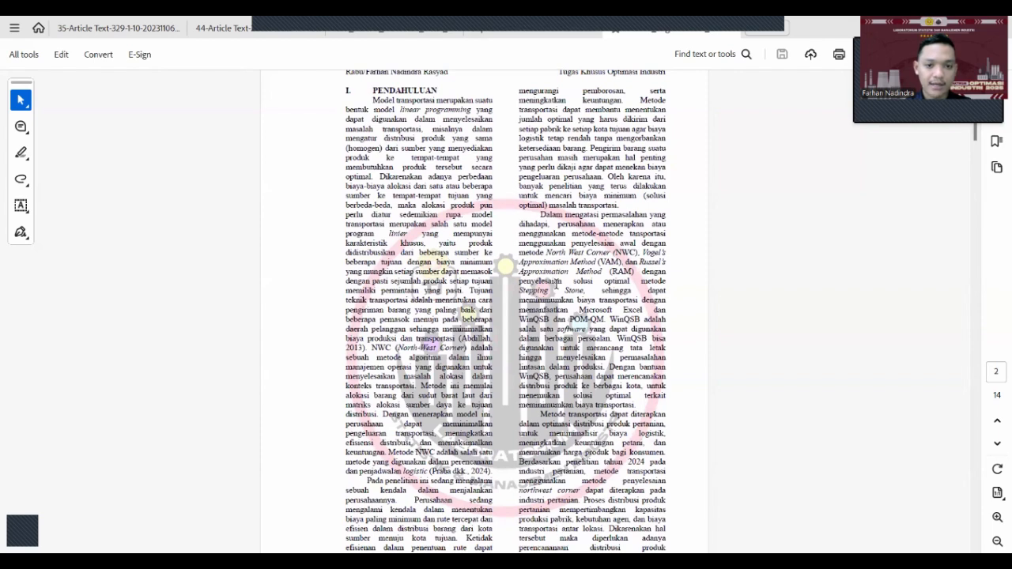
{"action": "scroll", "coordinate": [556, 283], "scroll_direction": "down", "scroll_amount": 1}
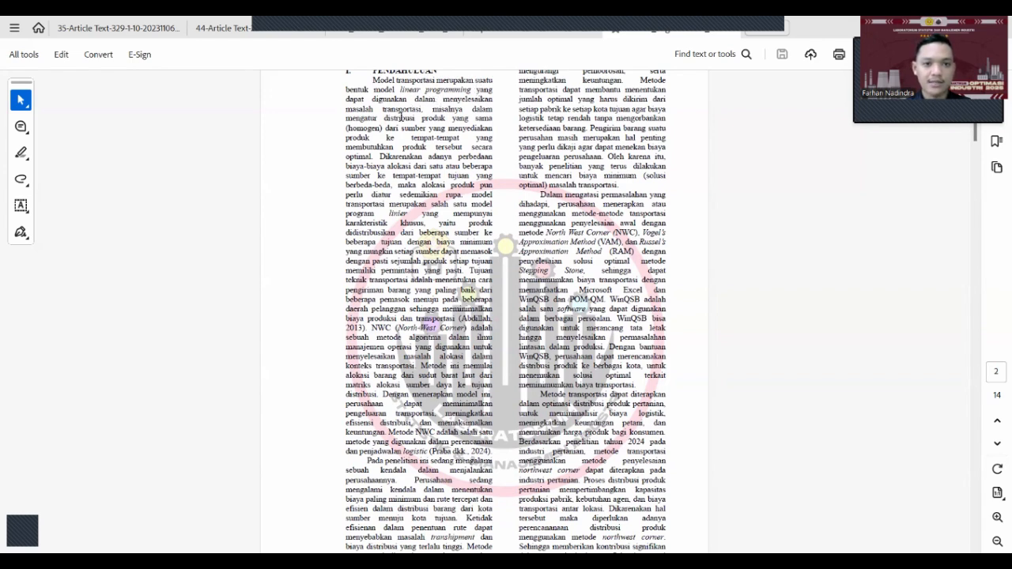
{"action": "scroll", "coordinate": [447, 251], "scroll_direction": "down", "scroll_amount": 1}
{"action": "scroll", "coordinate": [446, 255], "scroll_direction": "down", "scroll_amount": 2}
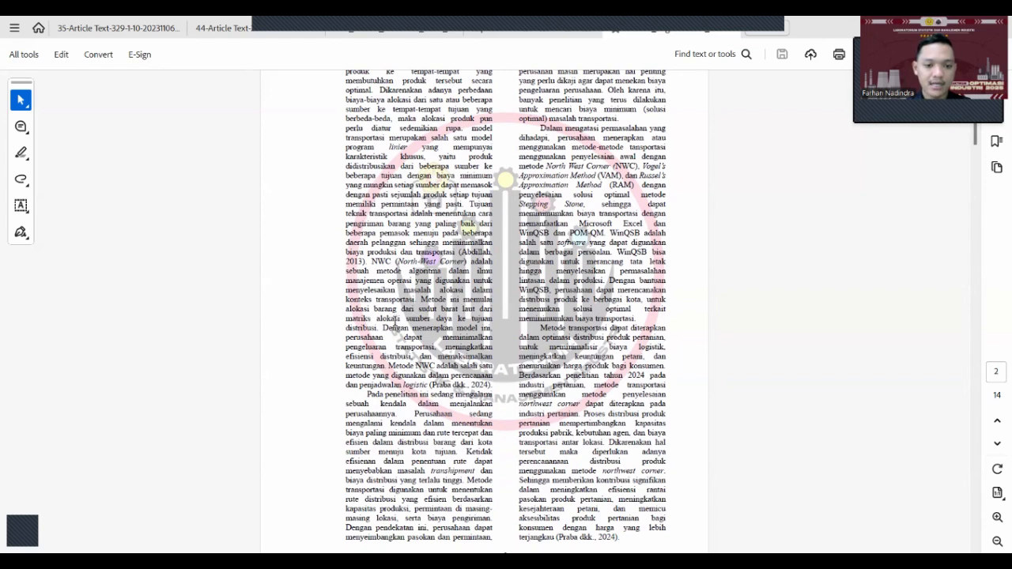
{"action": "scroll", "coordinate": [403, 334], "scroll_direction": "down", "scroll_amount": 5}
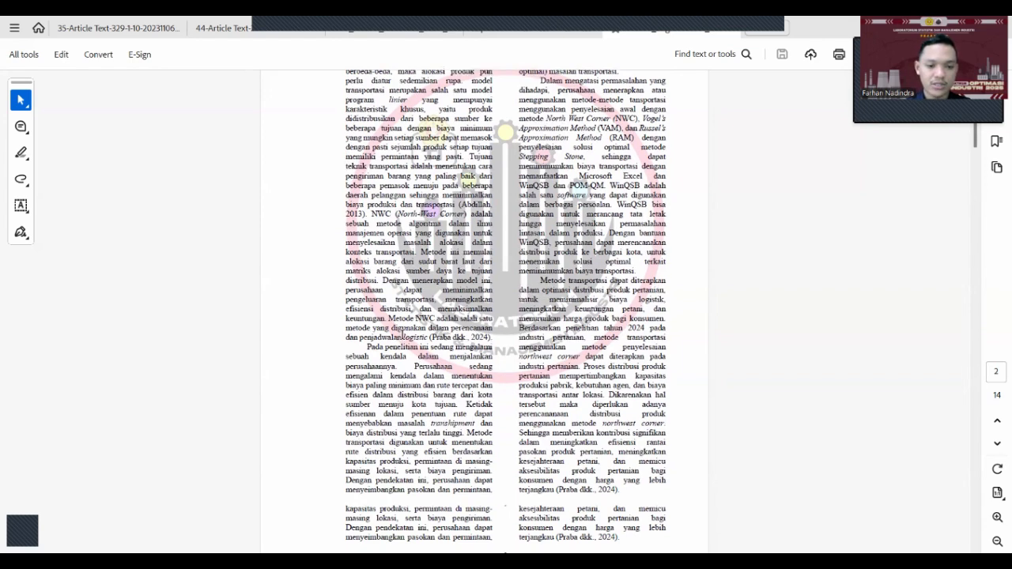
{"action": "scroll", "coordinate": [403, 334], "scroll_direction": "up", "scroll_amount": 2}
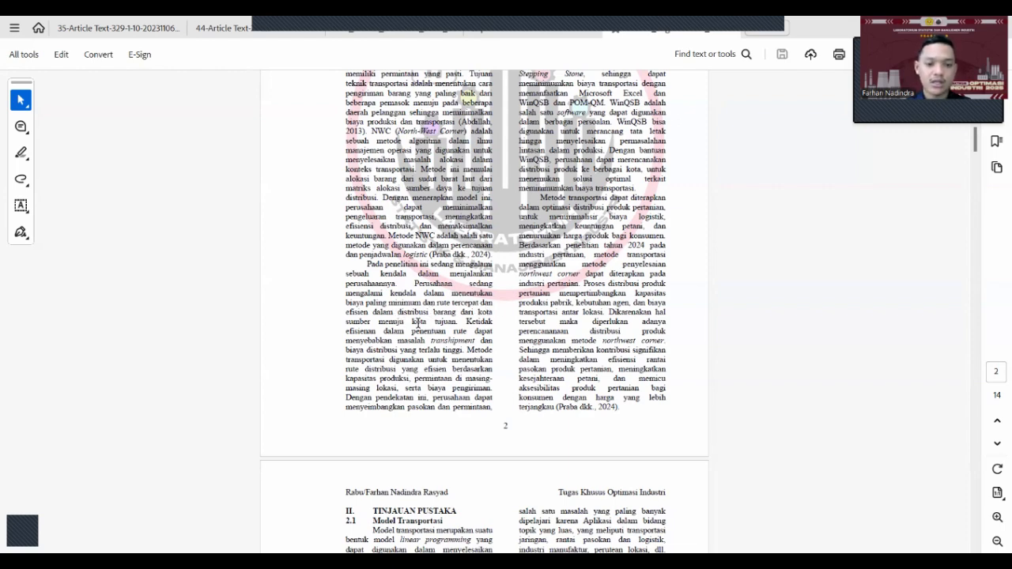
{"action": "scroll", "coordinate": [419, 320], "scroll_direction": "up", "scroll_amount": 5}
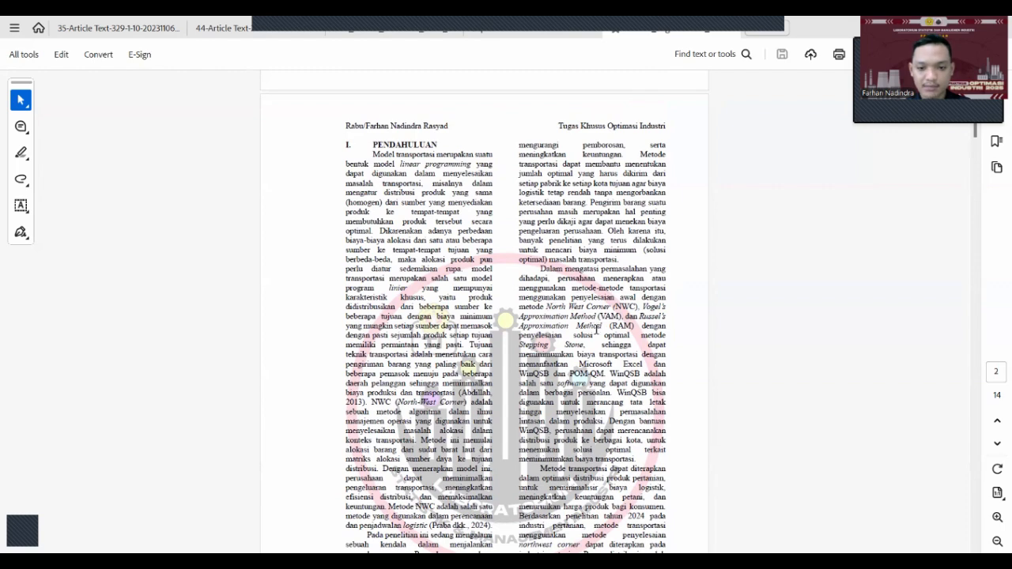
{"action": "scroll", "coordinate": [599, 327], "scroll_direction": "down", "scroll_amount": 1}
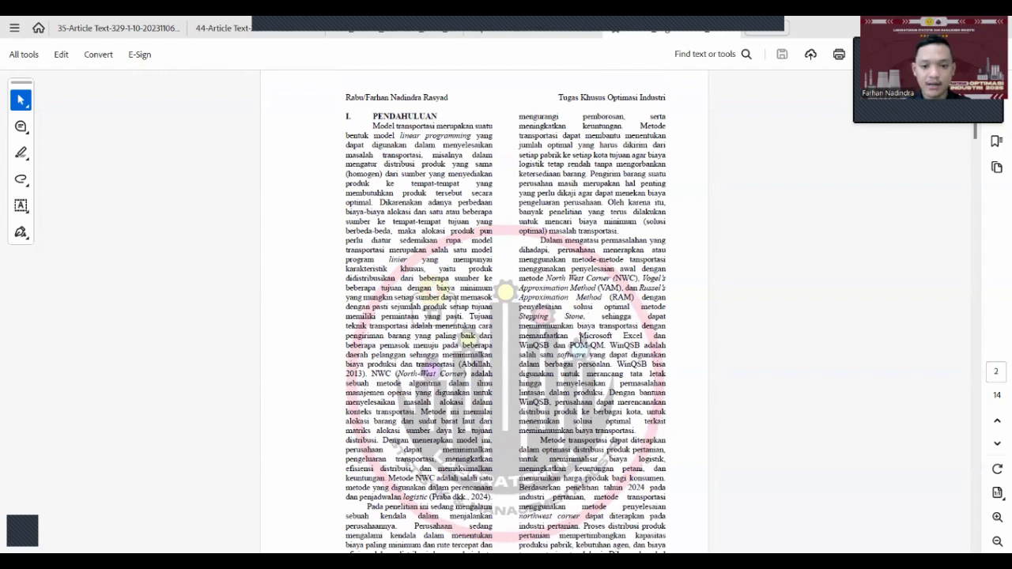
{"action": "scroll", "coordinate": [580, 338], "scroll_direction": "down", "scroll_amount": 6}
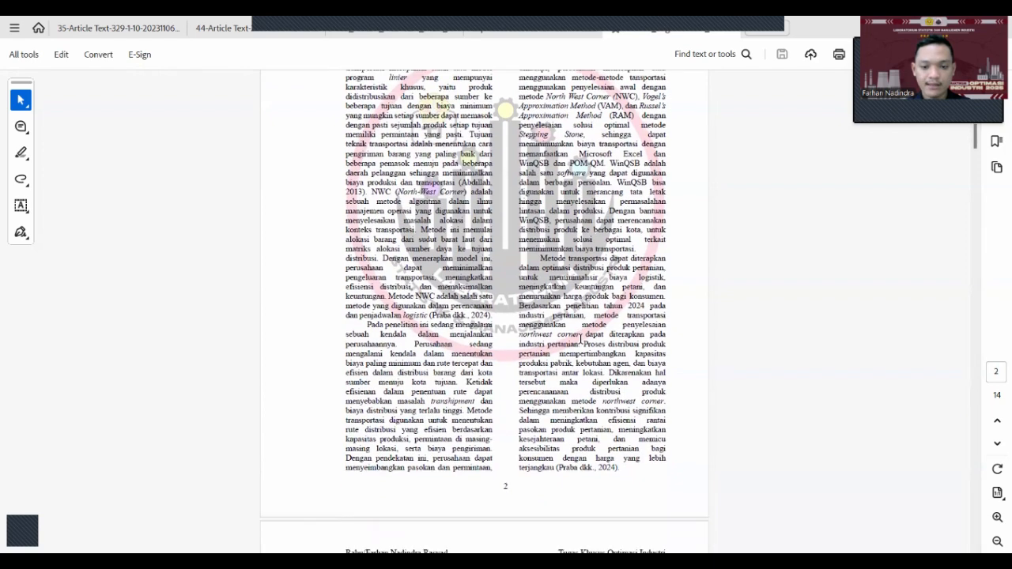
{"action": "scroll", "coordinate": [580, 339], "scroll_direction": "down", "scroll_amount": 4}
{"action": "scroll", "coordinate": [581, 338], "scroll_direction": "up", "scroll_amount": 1}
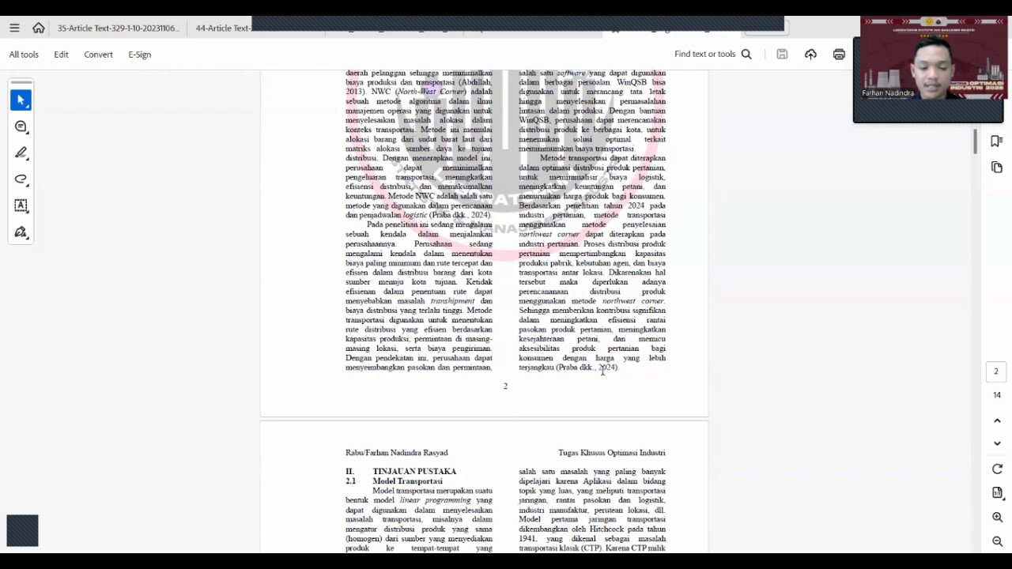
Review the literature section (Tinjauan Pustaka) on the transportation model, initial feasible and optimal solution methods, WinQSB and POM-QM.
{"action": "scroll", "coordinate": [603, 370], "scroll_direction": "down", "scroll_amount": 5}
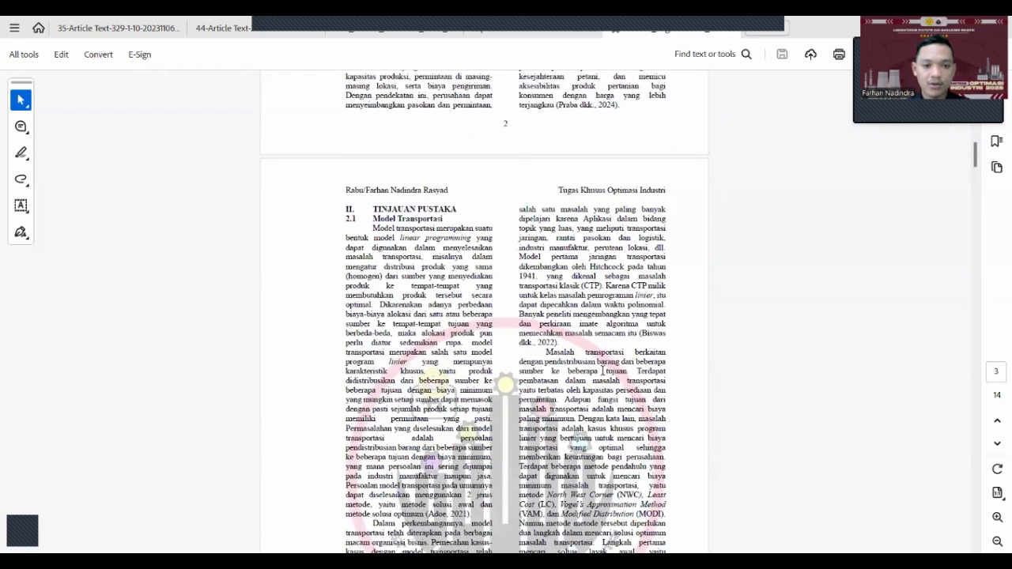
{"action": "scroll", "coordinate": [603, 370], "scroll_direction": "down", "scroll_amount": 1}
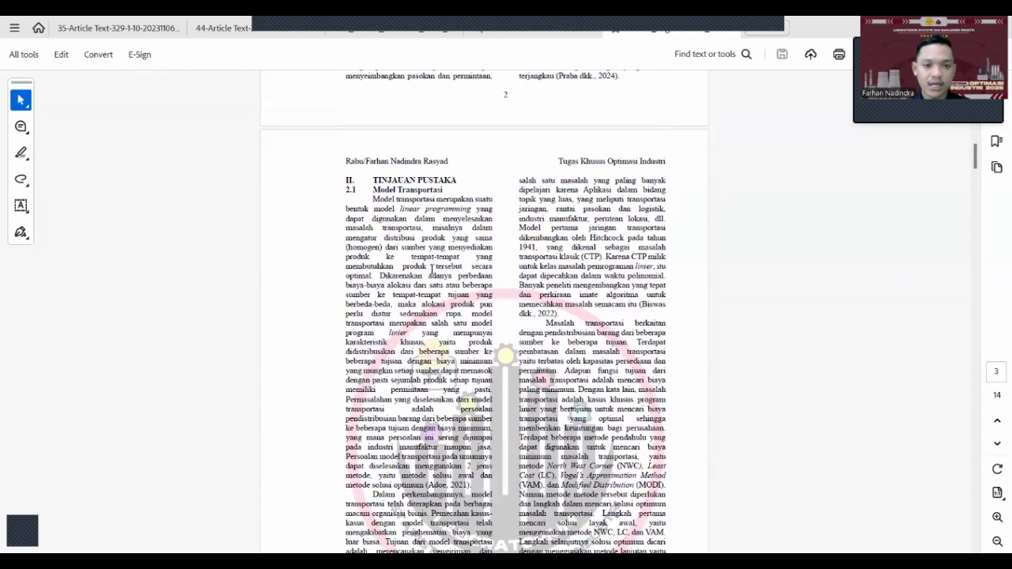
{"action": "scroll", "coordinate": [461, 187], "scroll_direction": "down", "scroll_amount": 4}
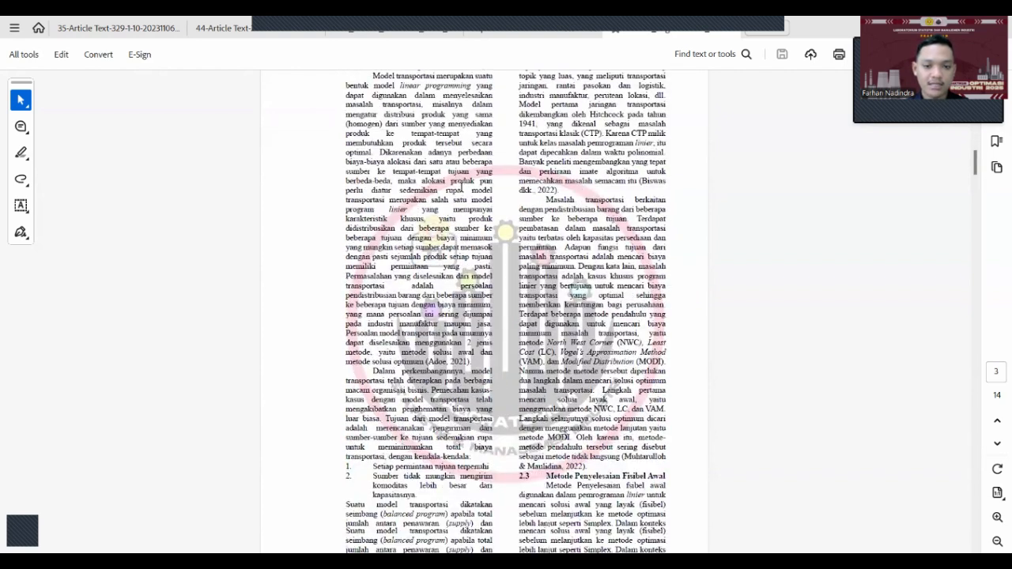
{"action": "scroll", "coordinate": [463, 185], "scroll_direction": "down", "scroll_amount": 7}
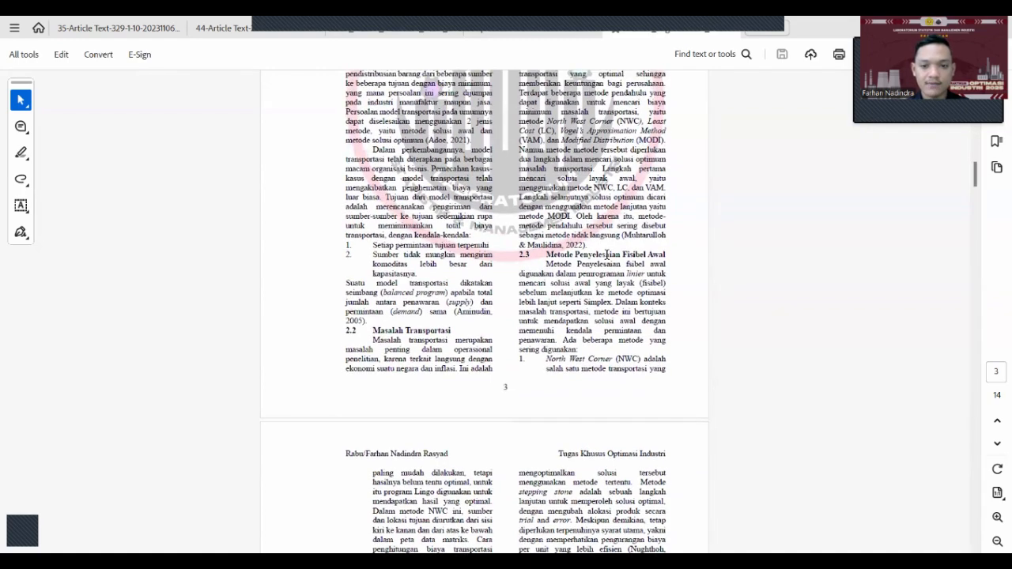
{"action": "scroll", "coordinate": [607, 255], "scroll_direction": "down", "scroll_amount": 12}
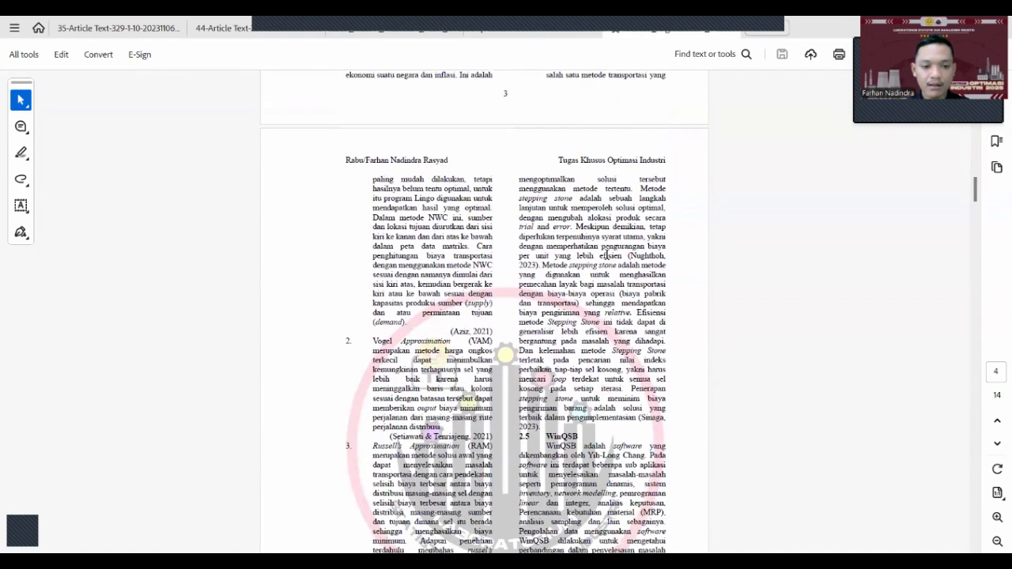
{"action": "scroll", "coordinate": [608, 255], "scroll_direction": "down", "scroll_amount": 3}
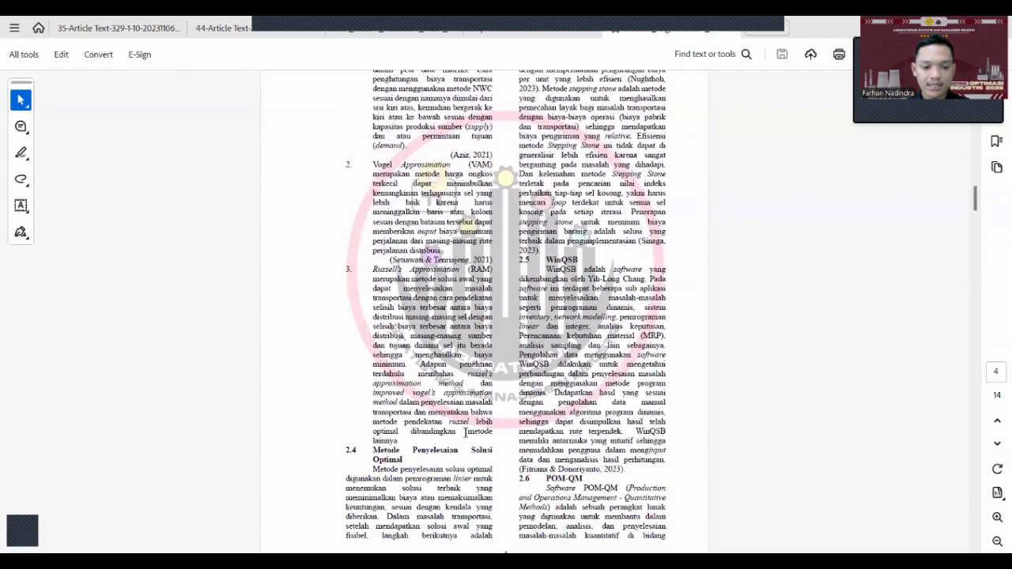
{"action": "scroll", "coordinate": [466, 434], "scroll_direction": "down", "scroll_amount": 7}
{"action": "scroll", "coordinate": [465, 434], "scroll_direction": "up", "scroll_amount": 9}
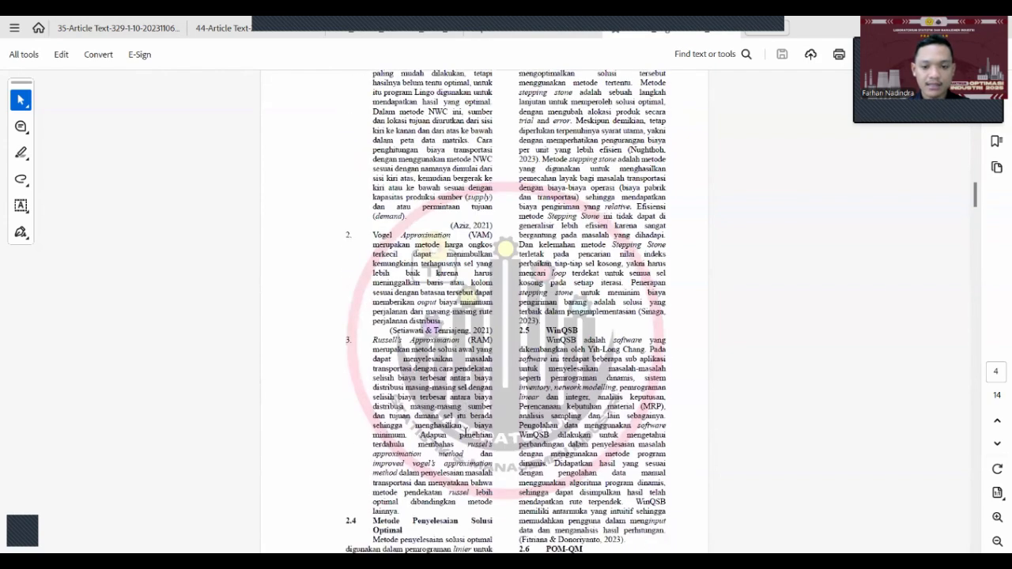
{"action": "scroll", "coordinate": [465, 434], "scroll_direction": "down", "scroll_amount": 1}
{"action": "scroll", "coordinate": [570, 304], "scroll_direction": "down", "scroll_amount": 7}
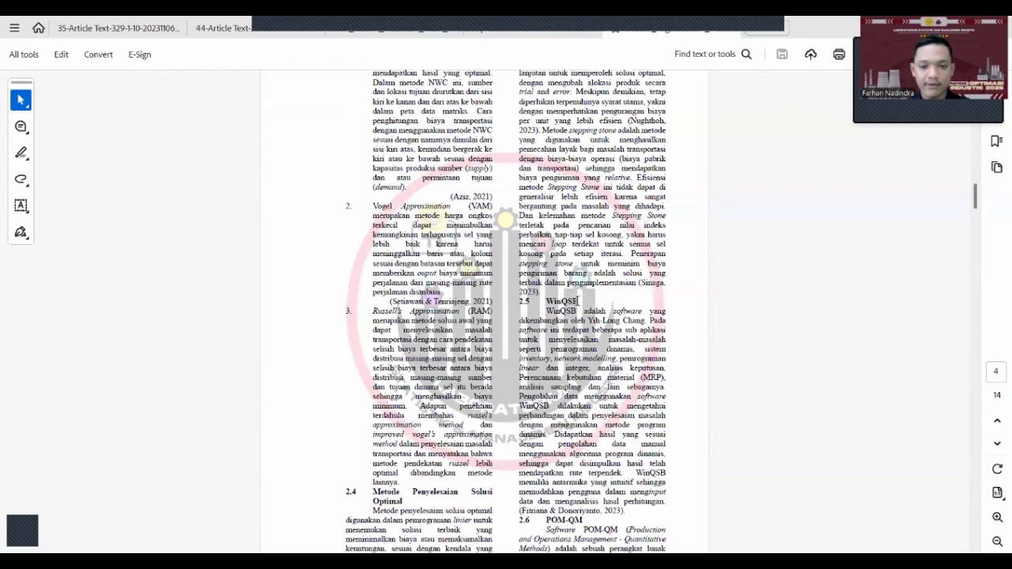
Examine the research methodology section, including the required data list, the research flowchart and the explanation of its stages.
{"action": "scroll", "coordinate": [563, 322], "scroll_direction": "down", "scroll_amount": 12}
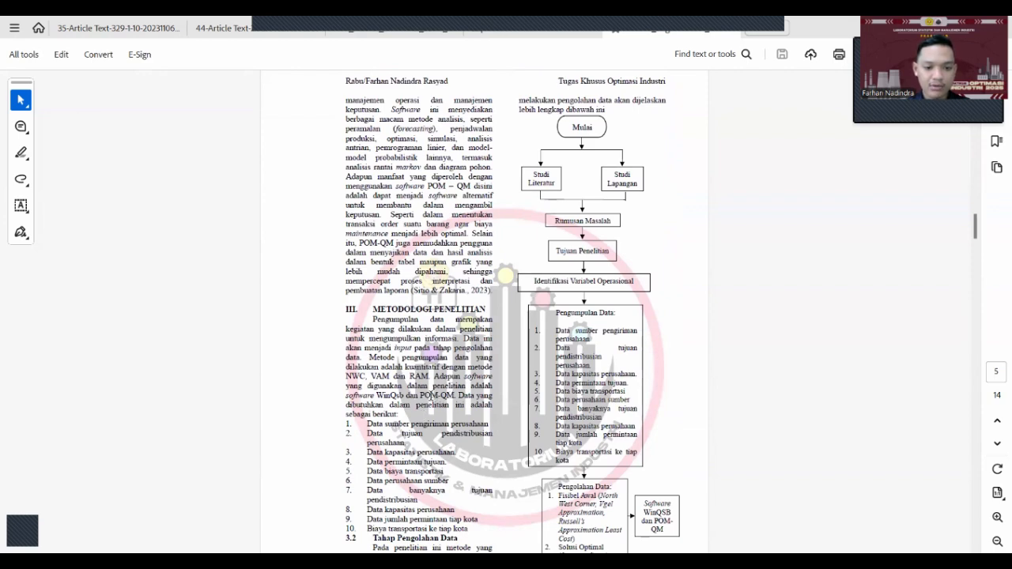
{"action": "scroll", "coordinate": [466, 404], "scroll_direction": "down", "scroll_amount": 4}
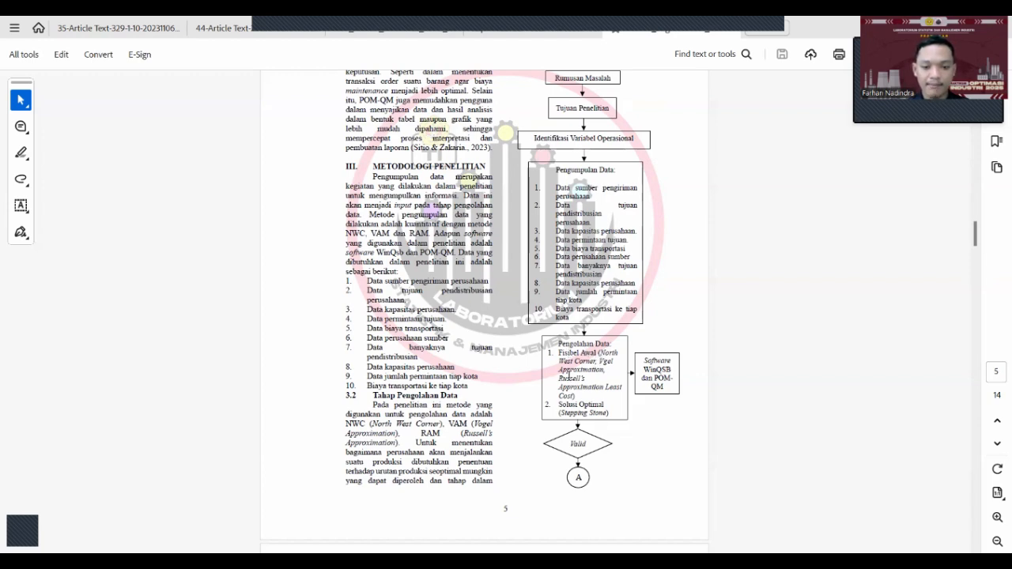
{"action": "scroll", "coordinate": [568, 372], "scroll_direction": "down", "scroll_amount": 2}
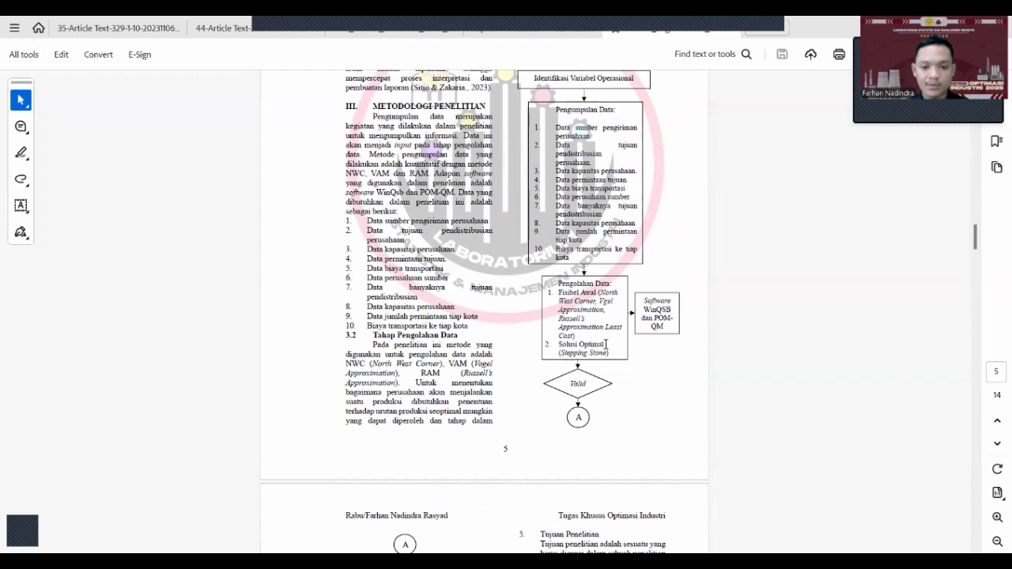
{"action": "scroll", "coordinate": [577, 355], "scroll_direction": "down", "scroll_amount": 6}
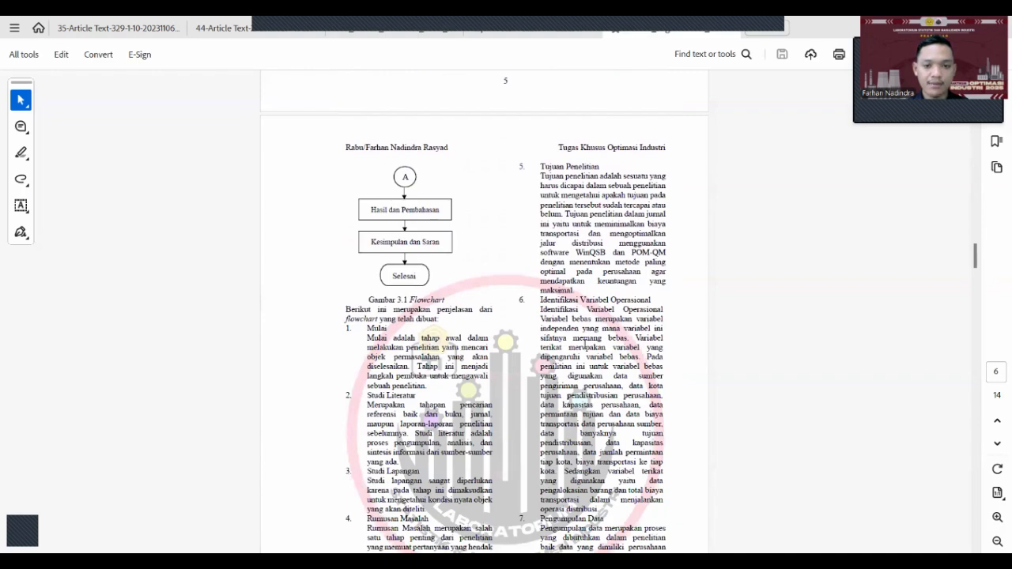
{"action": "scroll", "coordinate": [559, 385], "scroll_direction": "down", "scroll_amount": 6}
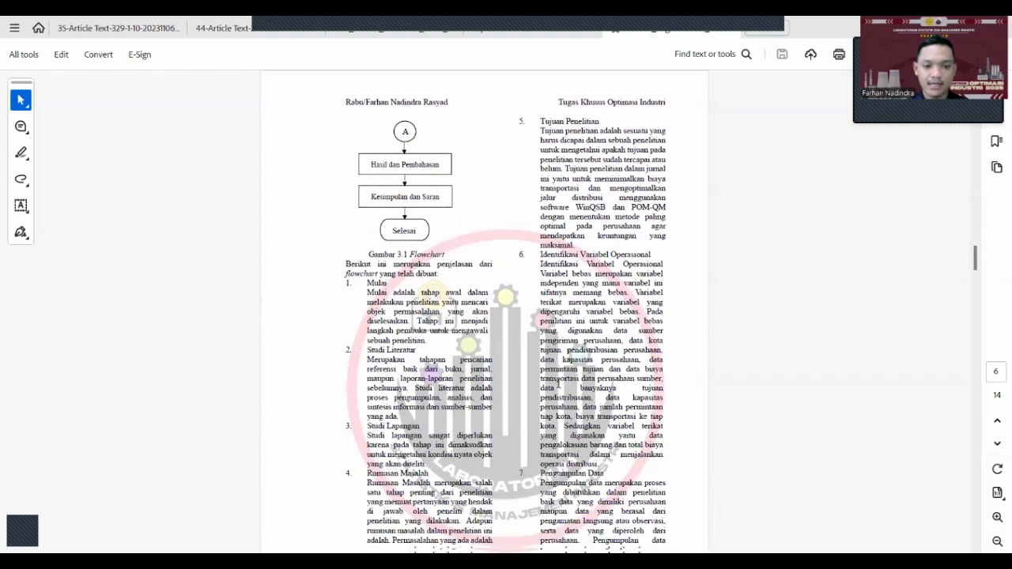
Read the remaining research stages and the raw data section on page 7, including the cost, capacity and demand table (Tabel 4.1).
{"action": "scroll", "coordinate": [559, 389], "scroll_direction": "down", "scroll_amount": 6}
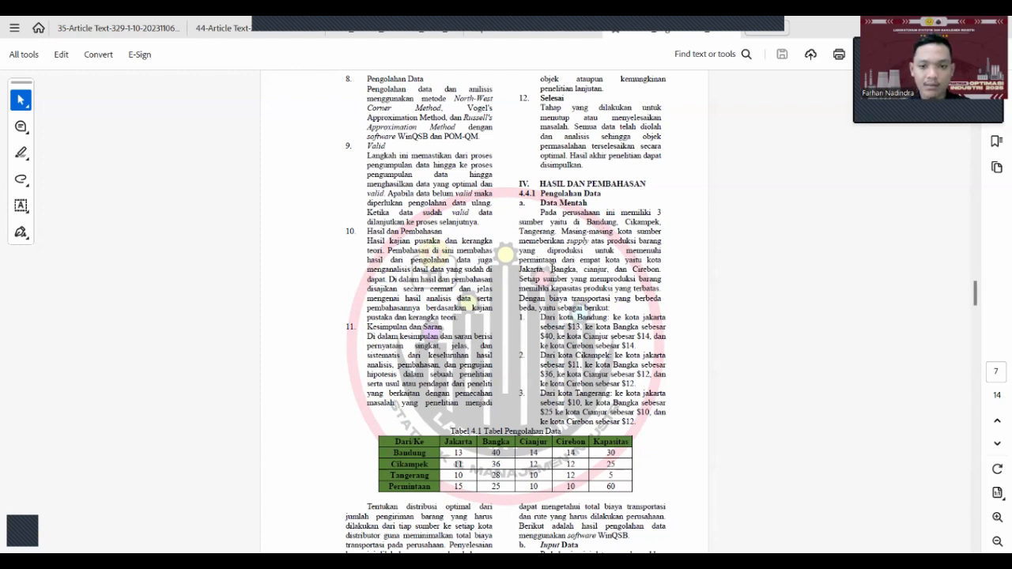
{"action": "scroll", "coordinate": [644, 269], "scroll_direction": "down", "scroll_amount": 2}
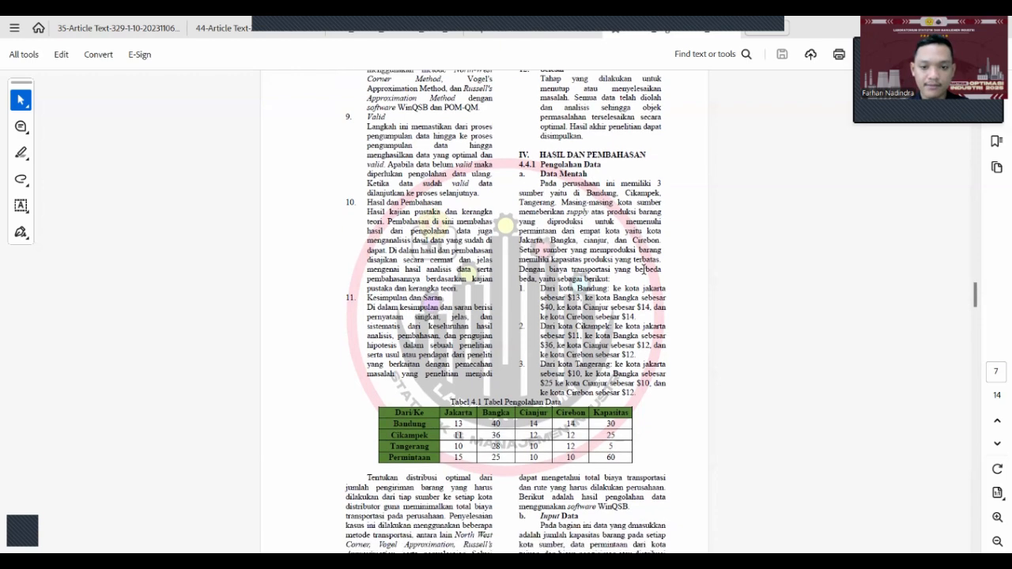
{"action": "scroll", "coordinate": [571, 263], "scroll_direction": "down", "scroll_amount": 1}
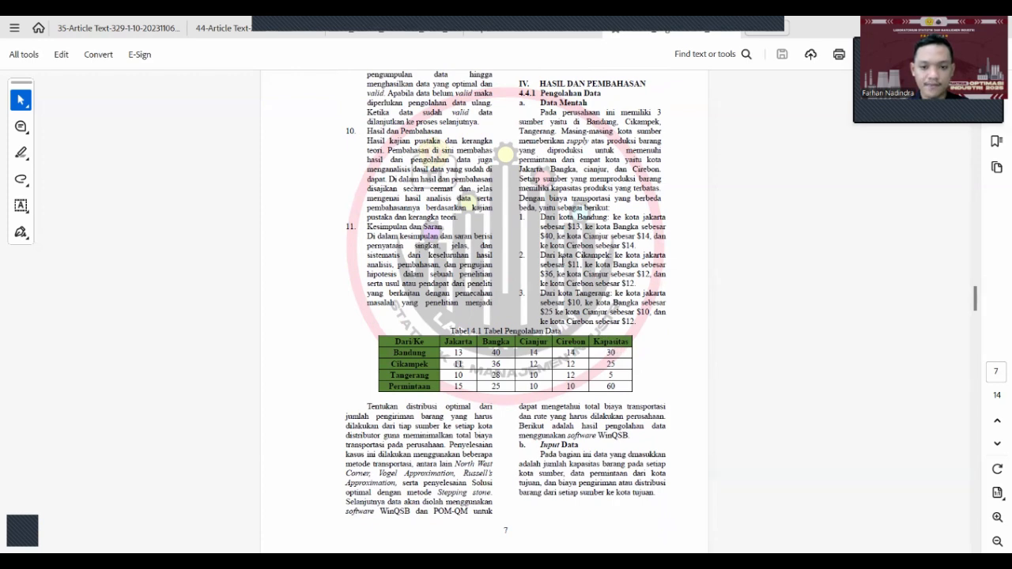
{"action": "scroll", "coordinate": [579, 292], "scroll_direction": "down", "scroll_amount": 4}
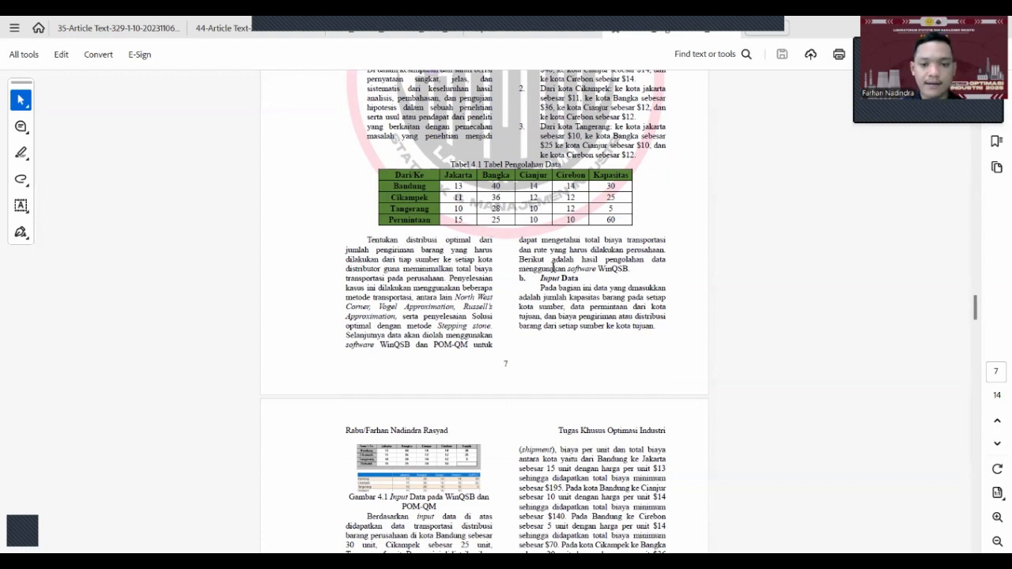
Examine the Input Data section and Gambar 4.1, showing the transportation data entered in WinQSB and POM-QM.
{"action": "scroll", "coordinate": [552, 267], "scroll_direction": "down", "scroll_amount": 3}
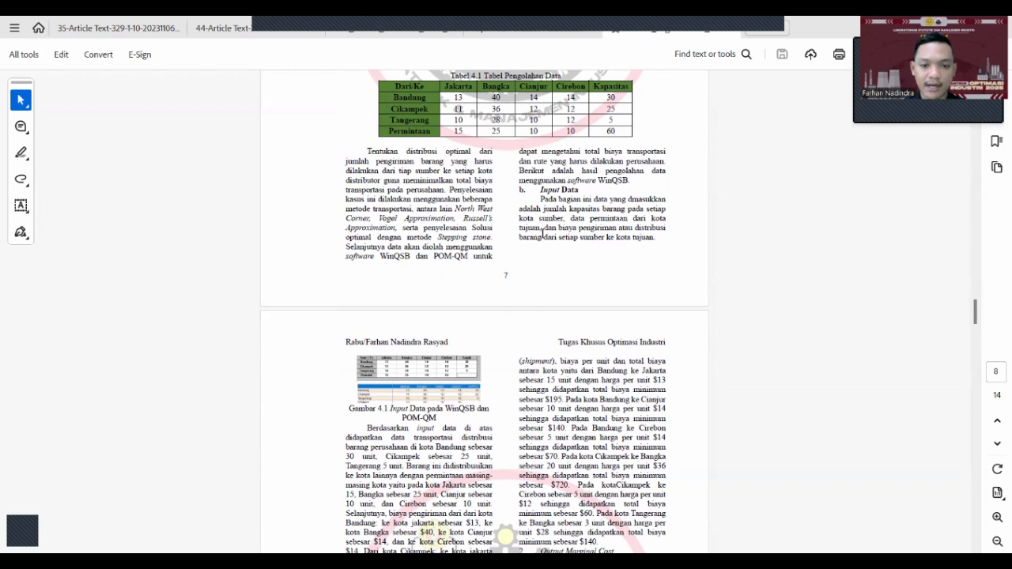
{"action": "scroll", "coordinate": [555, 237], "scroll_direction": "down", "scroll_amount": 4}
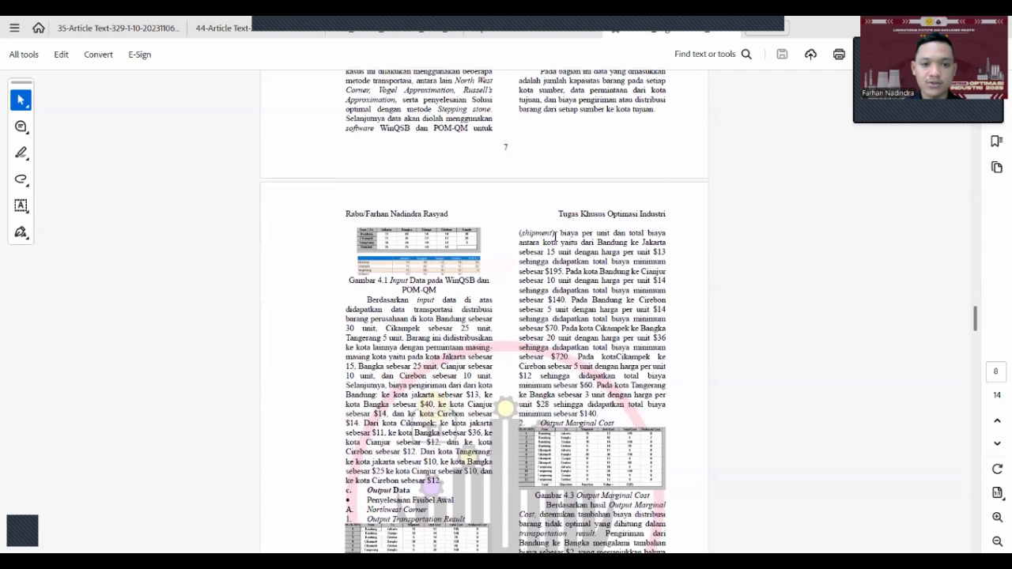
{"action": "scroll", "coordinate": [434, 261], "scroll_direction": "up", "scroll_amount": 3}
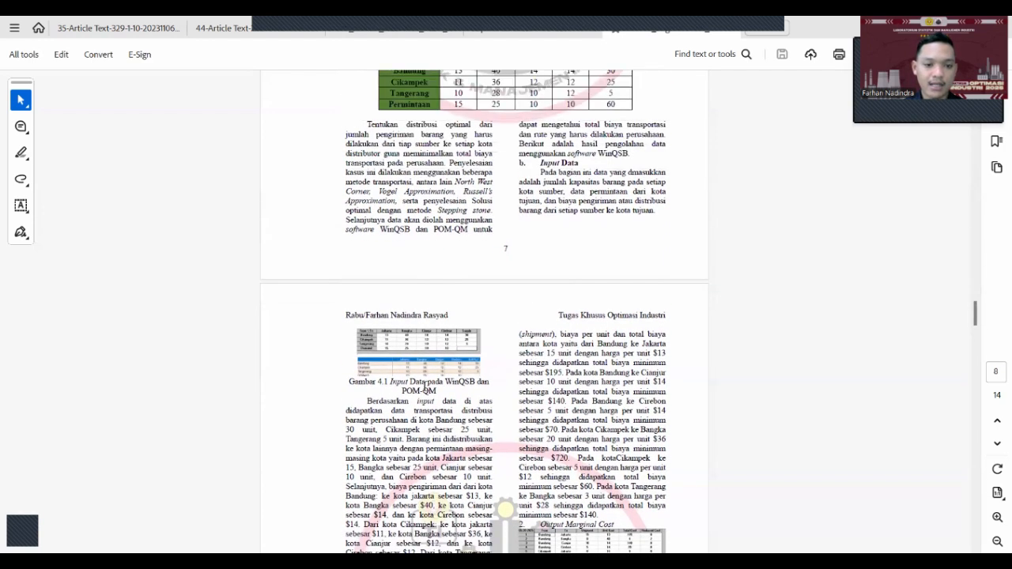
{"action": "scroll", "coordinate": [426, 387], "scroll_direction": "down", "scroll_amount": 3}
{"action": "scroll", "coordinate": [426, 383], "scroll_direction": "up", "scroll_amount": 2}
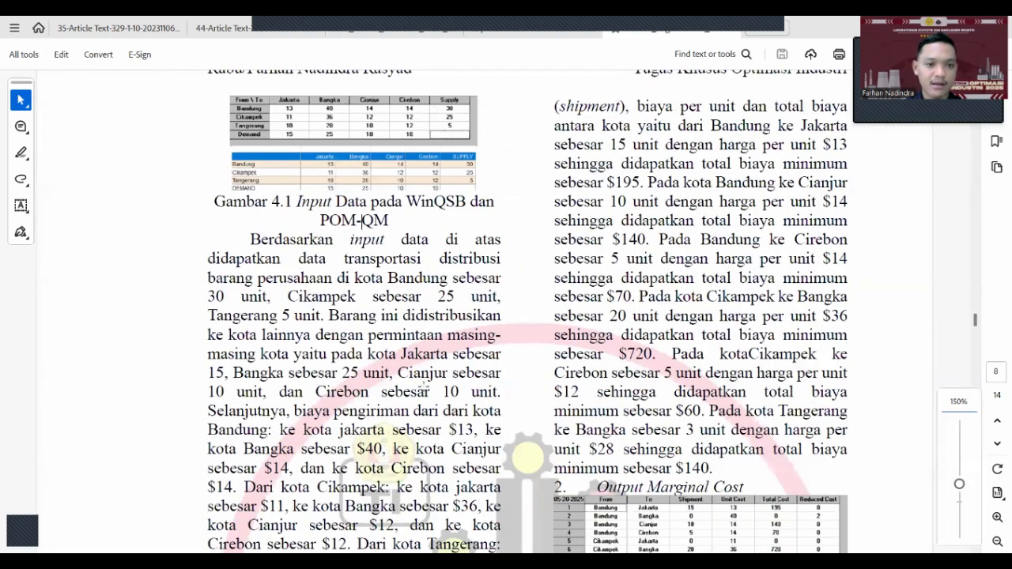
{"action": "scroll", "coordinate": [424, 386], "scroll_direction": "down", "scroll_amount": 2}
{"action": "scroll", "coordinate": [424, 389], "scroll_direction": "down", "scroll_amount": 1}
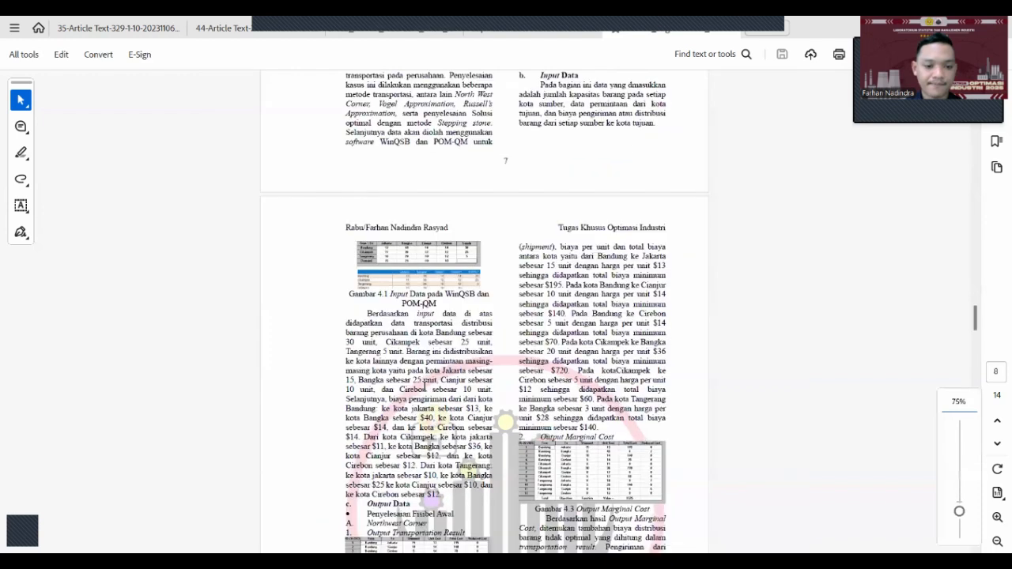
Review the Northwest Corner outputs on page 8: the transportation result, marginal cost and graphic solution.
{"action": "scroll", "coordinate": [425, 388], "scroll_direction": "down", "scroll_amount": 5}
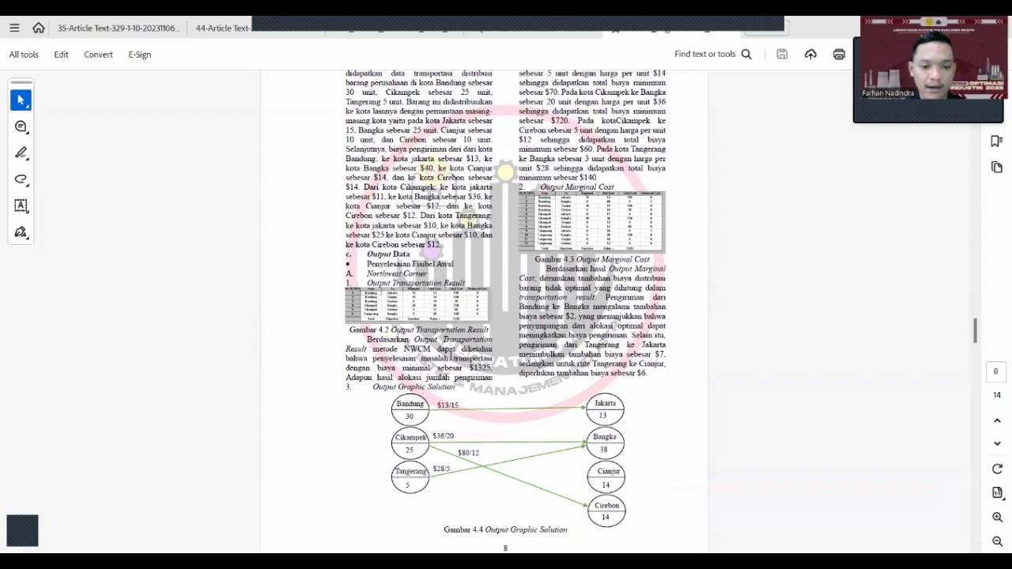
{"action": "scroll", "coordinate": [461, 316], "scroll_direction": "up", "scroll_amount": 3}
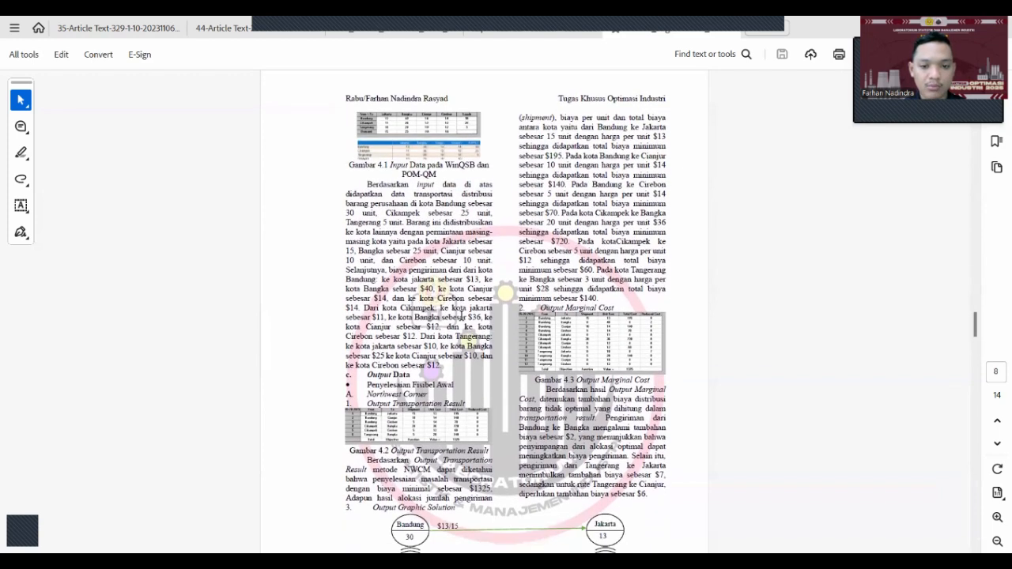
{"action": "scroll", "coordinate": [461, 316], "scroll_direction": "down", "scroll_amount": 1}
{"action": "scroll", "coordinate": [461, 320], "scroll_direction": "down", "scroll_amount": 3}
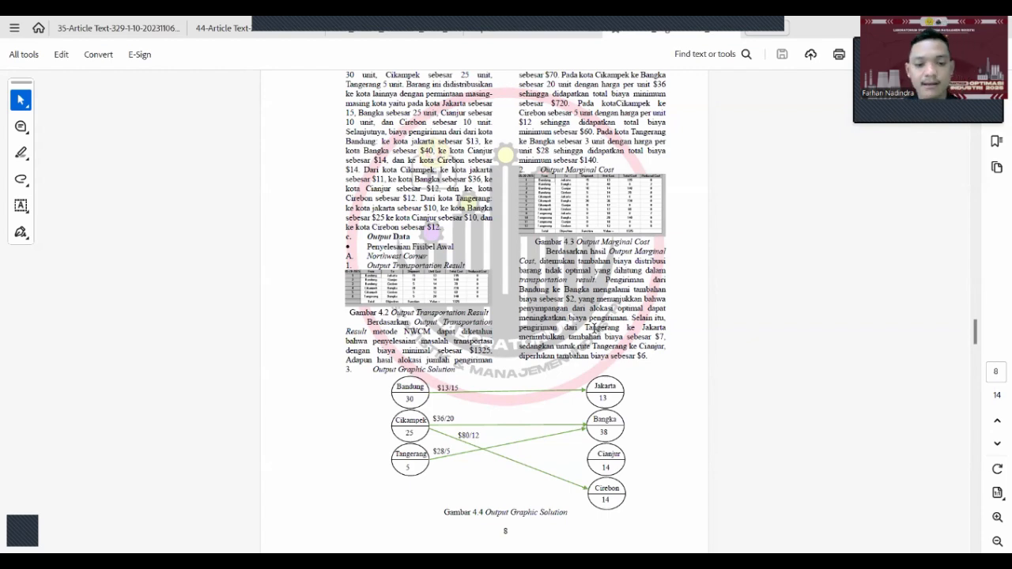
{"action": "scroll", "coordinate": [595, 329], "scroll_direction": "down", "scroll_amount": 3}
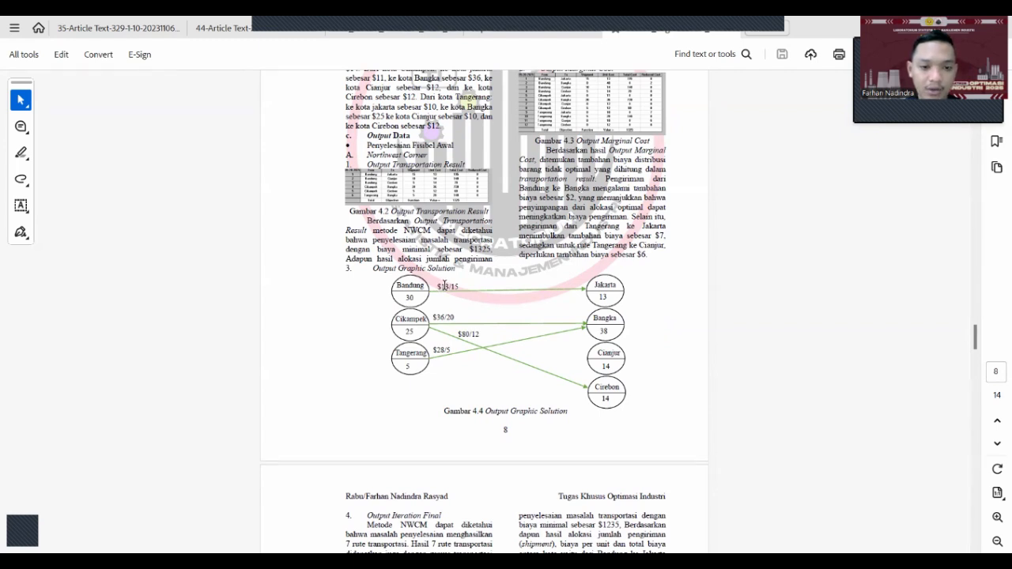
{"action": "scroll", "coordinate": [525, 235], "scroll_direction": "up", "scroll_amount": 4}
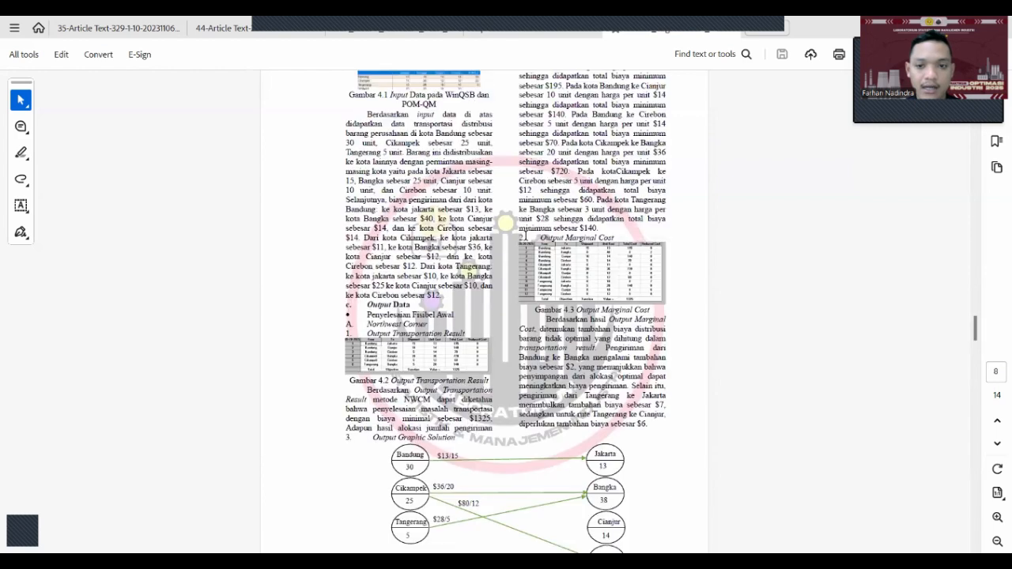
{"action": "scroll", "coordinate": [630, 251], "scroll_direction": "up", "scroll_amount": 2}
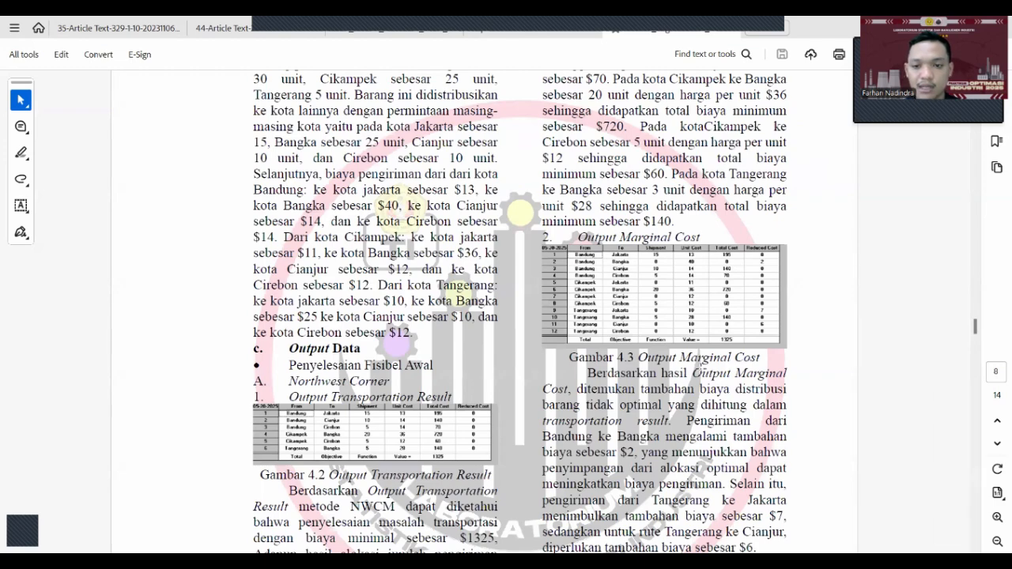
{"action": "scroll", "coordinate": [701, 373], "scroll_direction": "down", "scroll_amount": 3}
{"action": "scroll", "coordinate": [701, 373], "scroll_direction": "down", "scroll_amount": 6}
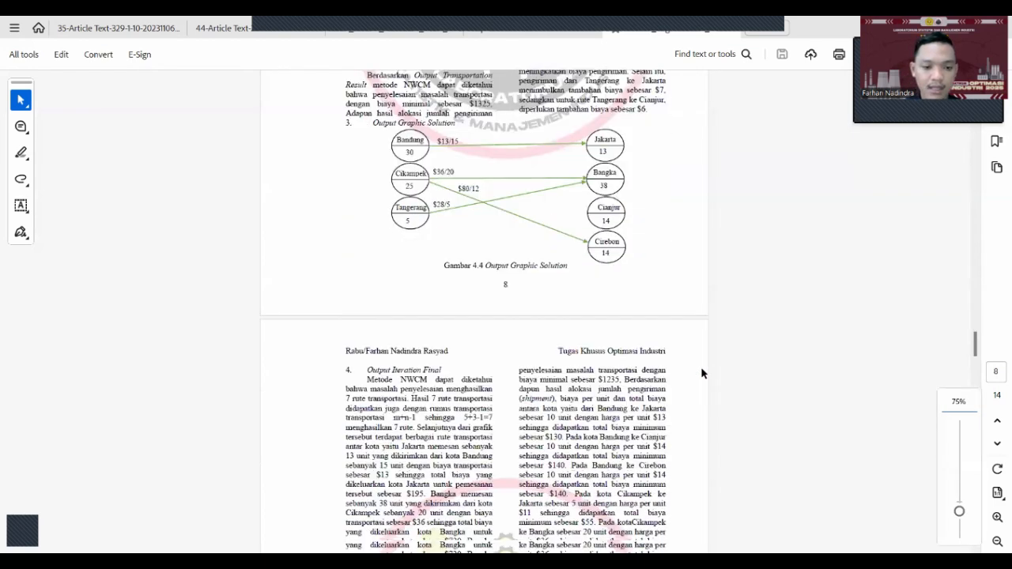
Read the Northwest Corner final iteration explanation on page 9 and examine its tableau in Gambar 4.5.
{"action": "scroll", "coordinate": [700, 372], "scroll_direction": "down", "scroll_amount": 1}
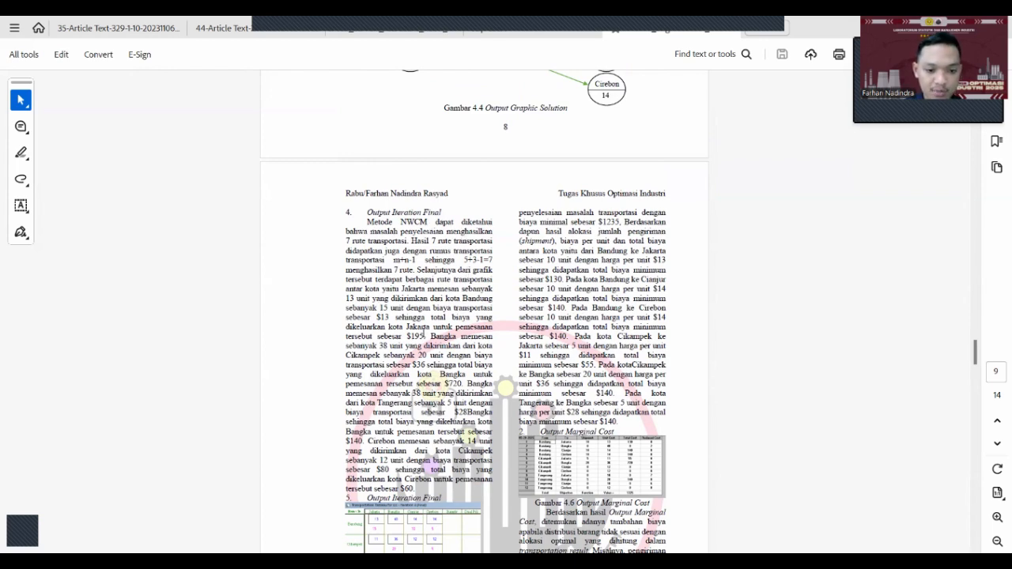
{"action": "scroll", "coordinate": [402, 372], "scroll_direction": "down", "scroll_amount": 3}
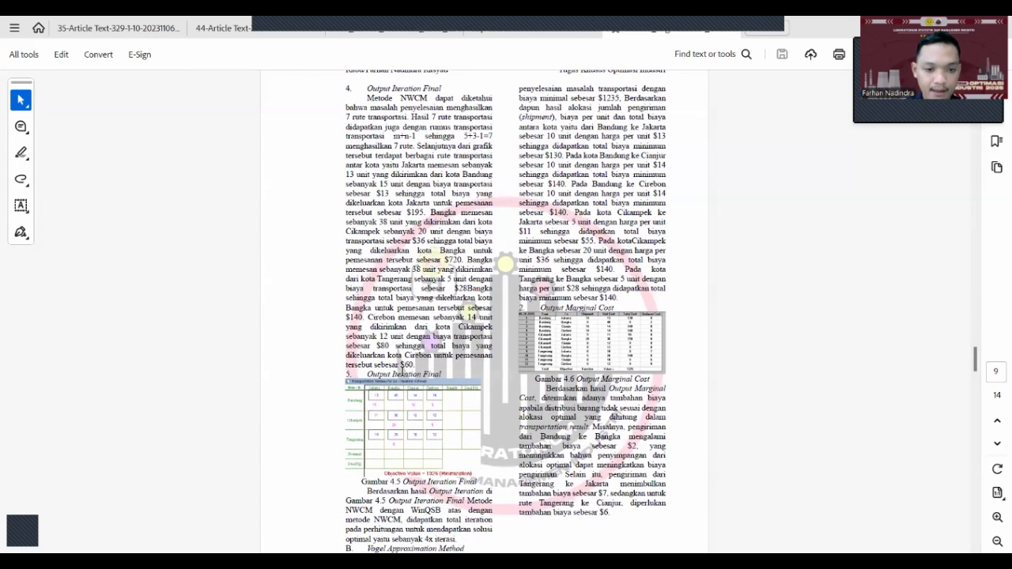
{"action": "scroll", "coordinate": [451, 327], "scroll_direction": "down", "scroll_amount": 4}
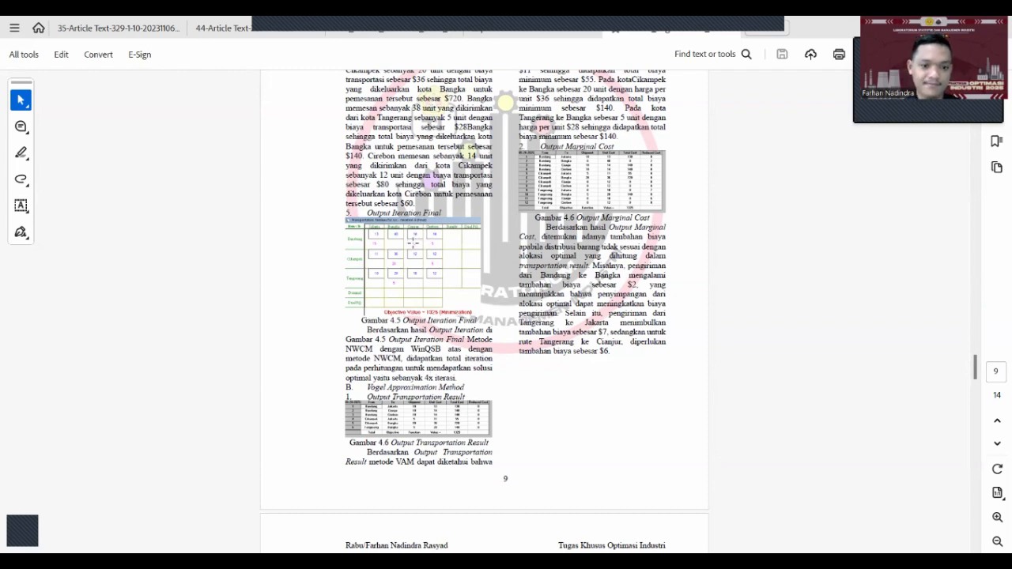
Examine the Vogel Approximation Method transportation result and marginal cost tables on page 9 at closer zoom.
{"action": "scroll", "coordinate": [412, 244], "scroll_direction": "down", "scroll_amount": 2}
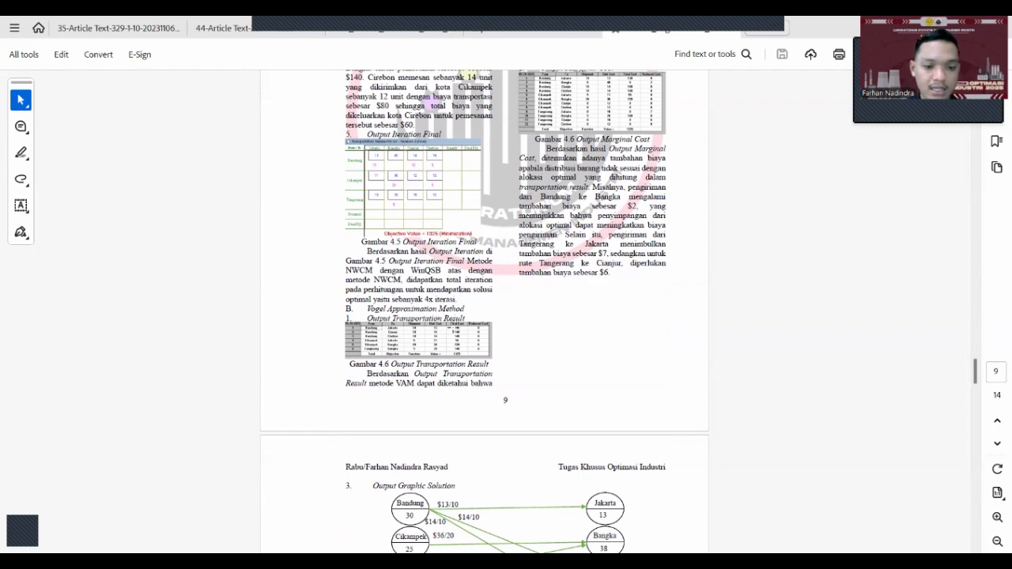
{"action": "scroll", "coordinate": [453, 331], "scroll_direction": "up", "scroll_amount": 2, "text": "ctrl"}
{"action": "scroll", "coordinate": [453, 328], "scroll_direction": "down", "scroll_amount": 3, "text": "ctrl"}
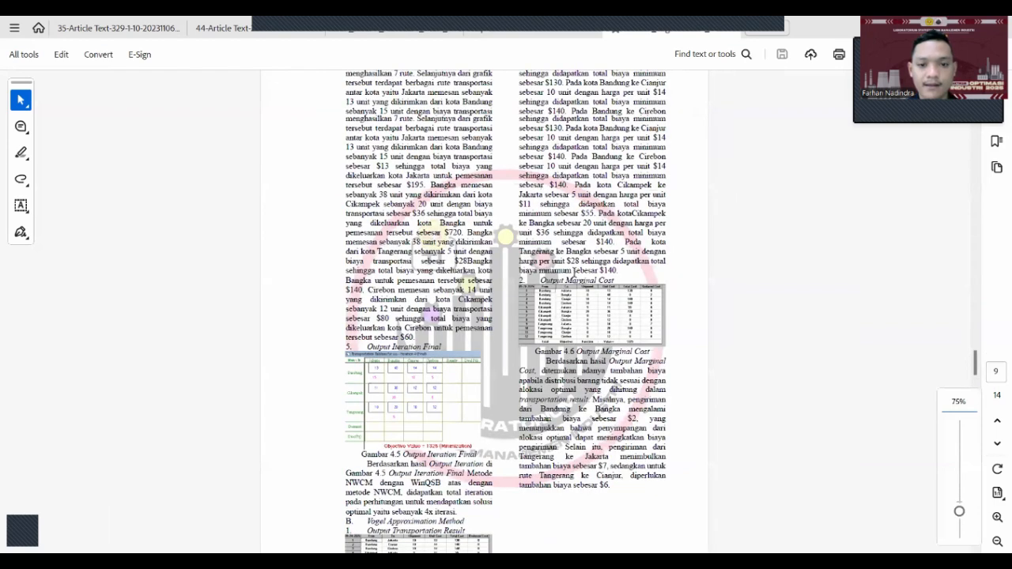
{"action": "scroll", "coordinate": [583, 261], "scroll_direction": "down", "scroll_amount": 3}
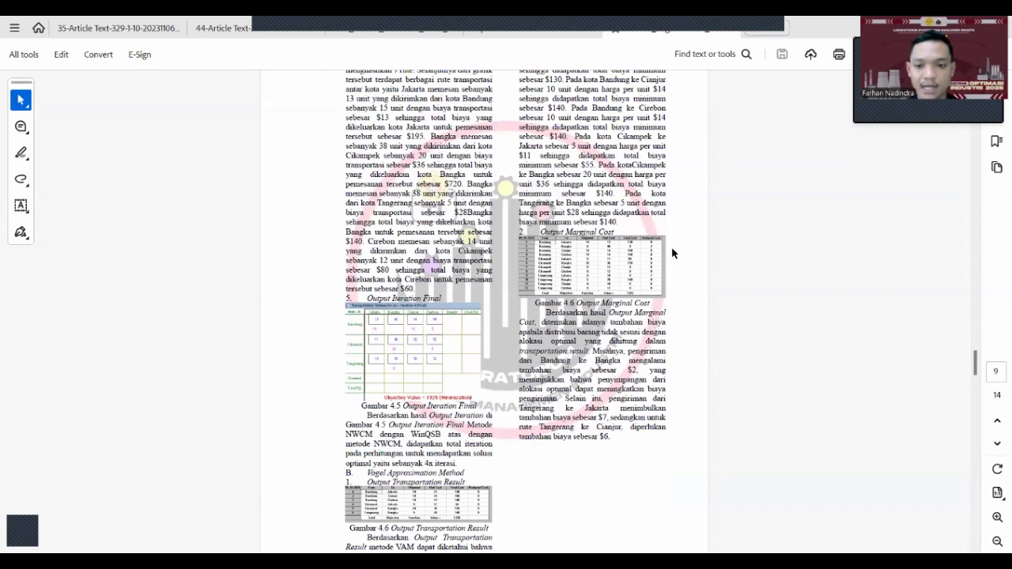
{"action": "scroll", "coordinate": [672, 253], "scroll_direction": "up", "scroll_amount": 1, "text": "ctrl"}
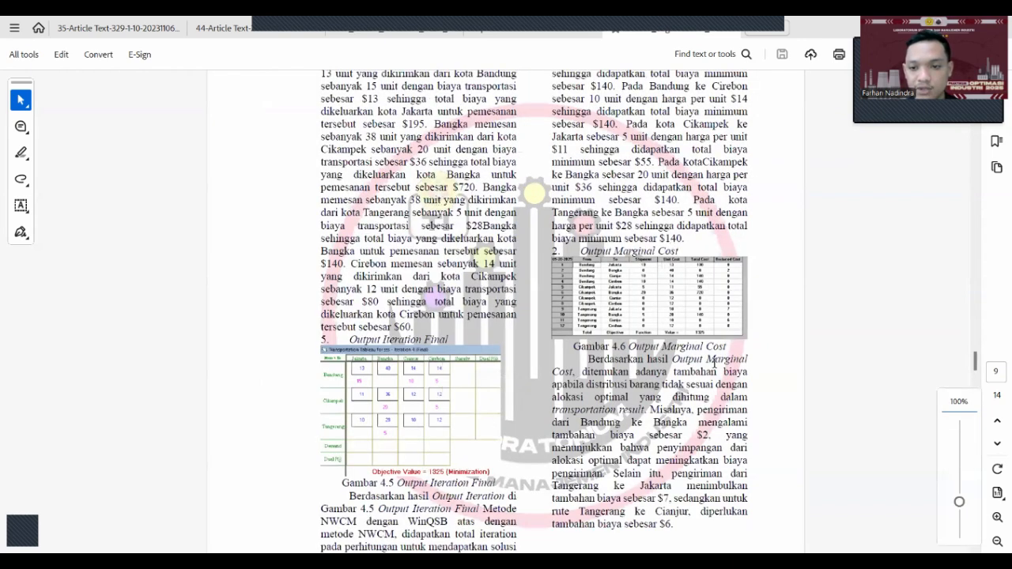
{"action": "scroll", "coordinate": [714, 363], "scroll_direction": "down", "scroll_amount": 2}
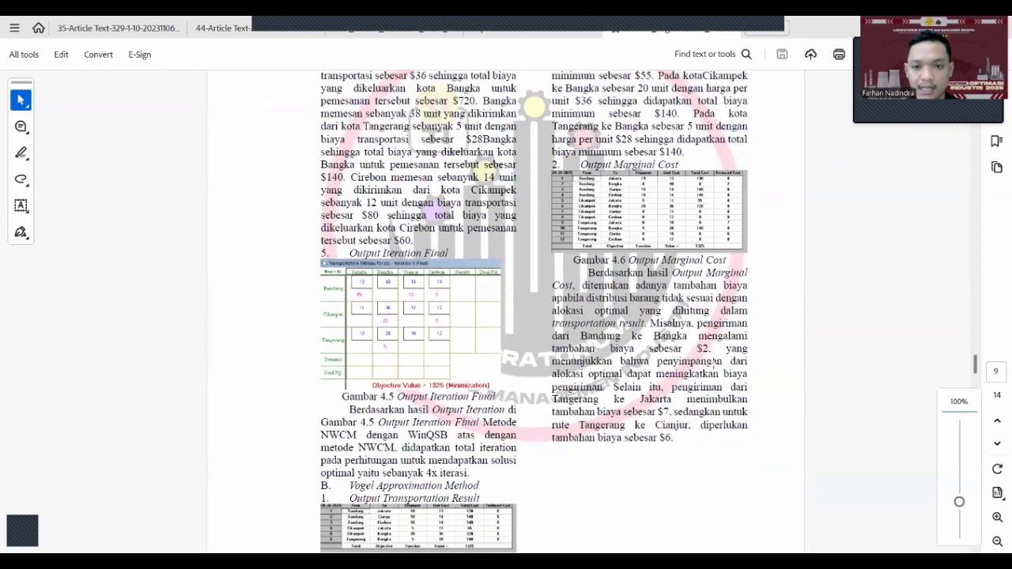
{"action": "scroll", "coordinate": [714, 362], "scroll_direction": "down", "scroll_amount": 1, "text": "ctrl"}
Review the Vogel Approximation Method graphic solution and final iteration output on page 10.
{"action": "scroll", "coordinate": [672, 371], "scroll_direction": "down", "scroll_amount": 5}
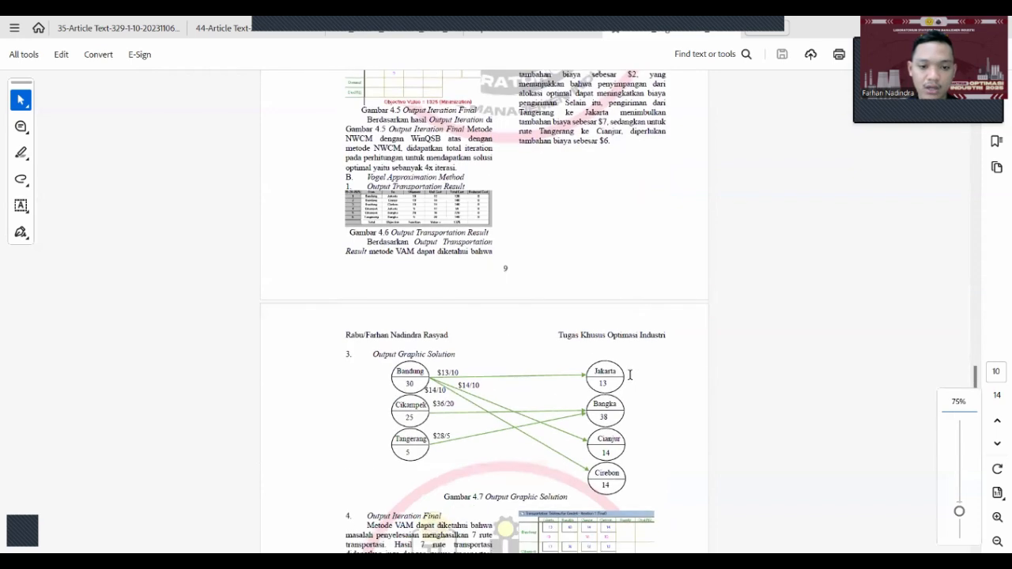
{"action": "scroll", "coordinate": [632, 380], "scroll_direction": "down", "scroll_amount": 4}
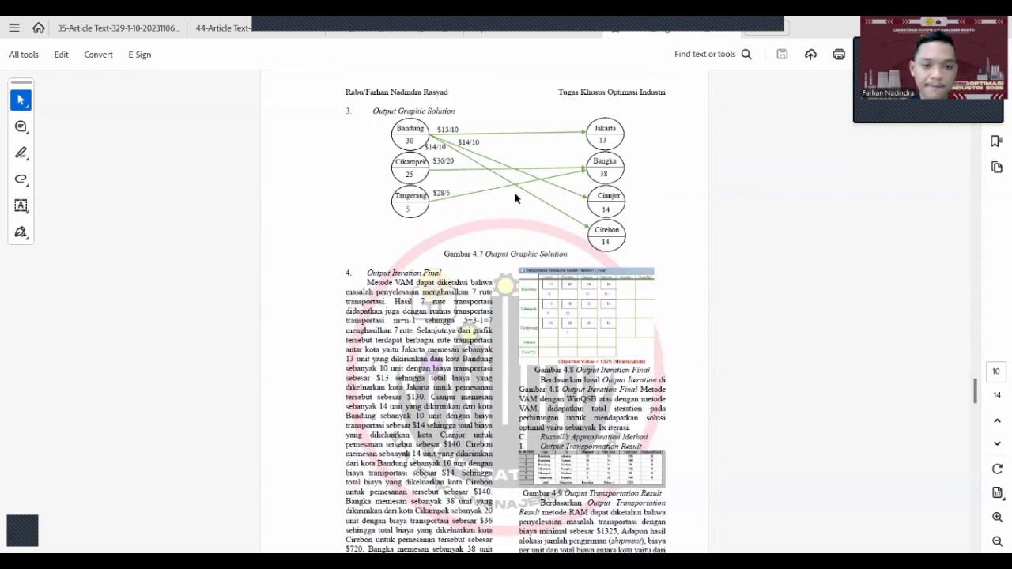
{"action": "scroll", "coordinate": [409, 301], "scroll_direction": "down", "scroll_amount": 7}
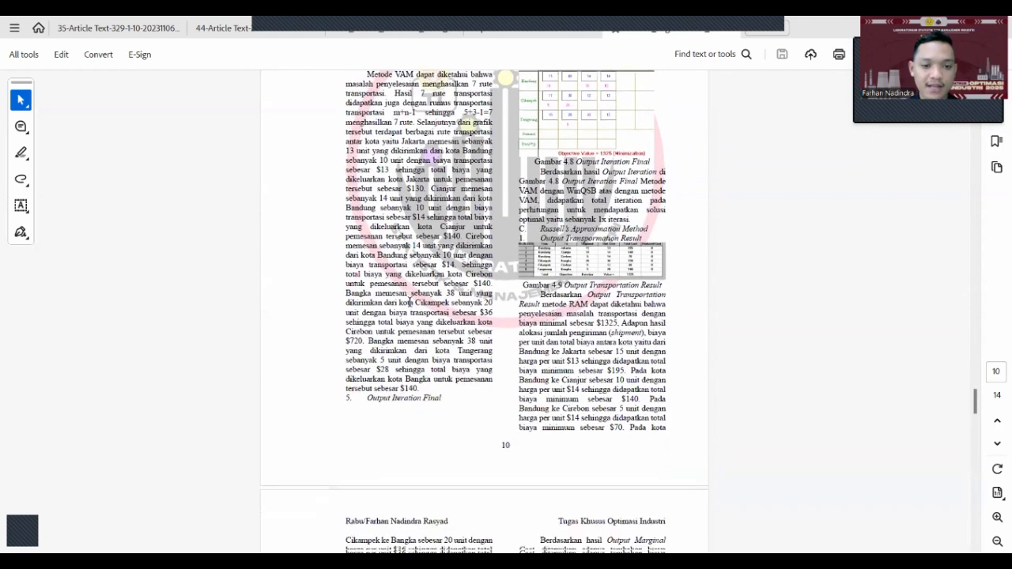
{"action": "scroll", "coordinate": [409, 301], "scroll_direction": "up", "scroll_amount": 8}
{"action": "scroll", "coordinate": [409, 302], "scroll_direction": "down", "scroll_amount": 6}
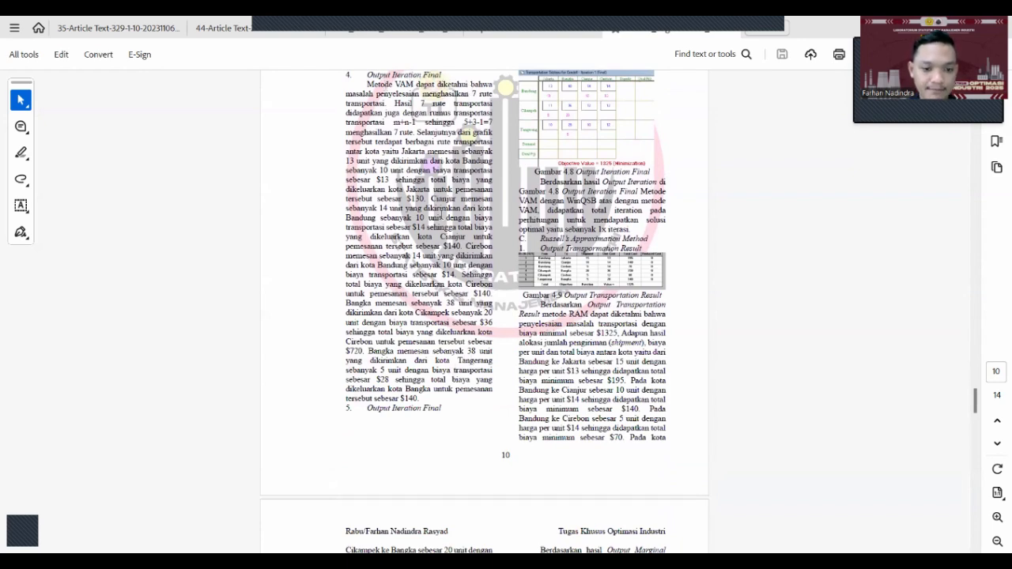
{"action": "scroll", "coordinate": [426, 403], "scroll_direction": "up", "scroll_amount": 1}
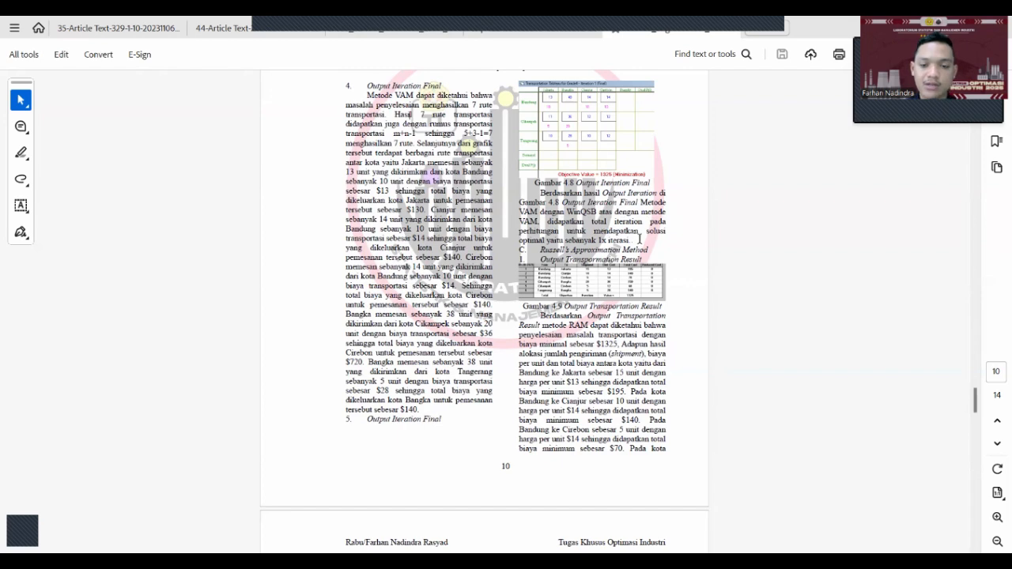
Examine the Russell's Approximation Method transportation result on page 10 and its marginal cost output on page 11.
{"action": "scroll", "coordinate": [582, 281], "scroll_direction": "down", "scroll_amount": 2}
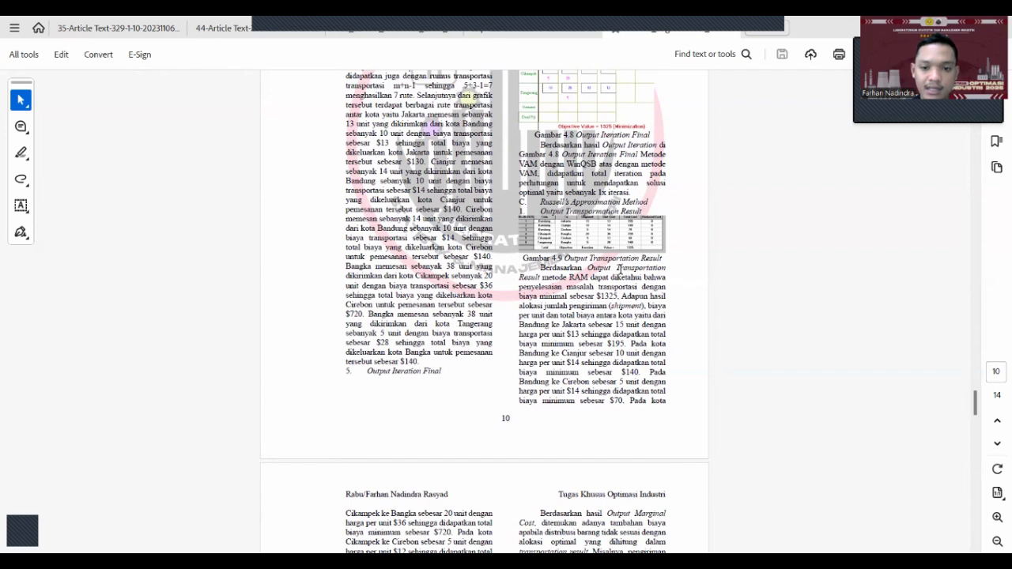
{"action": "scroll", "coordinate": [565, 323], "scroll_direction": "down", "scroll_amount": 1}
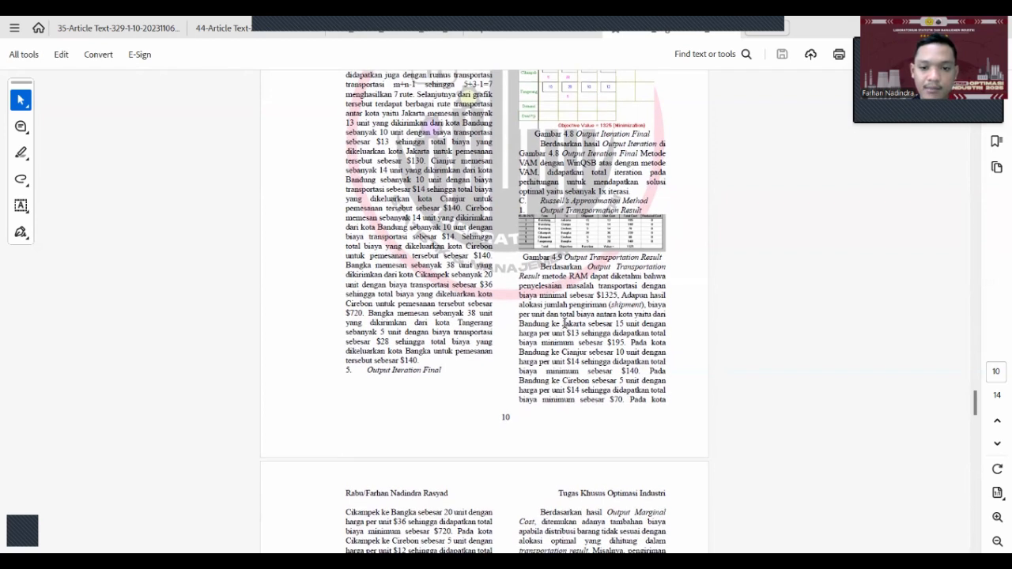
{"action": "scroll", "coordinate": [565, 323], "scroll_direction": "up", "scroll_amount": 1}
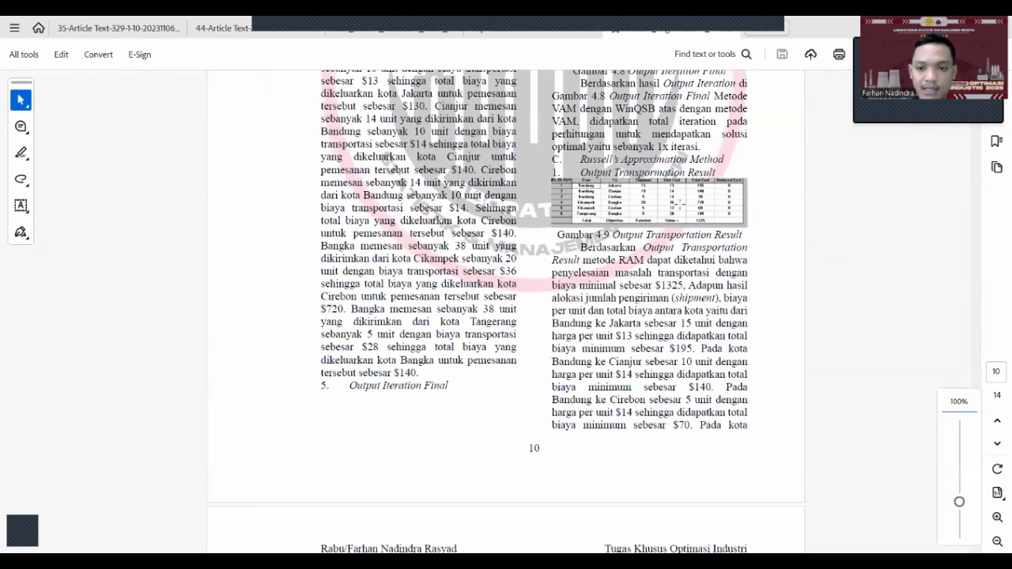
{"action": "scroll", "coordinate": [643, 305], "scroll_direction": "down", "scroll_amount": 1}
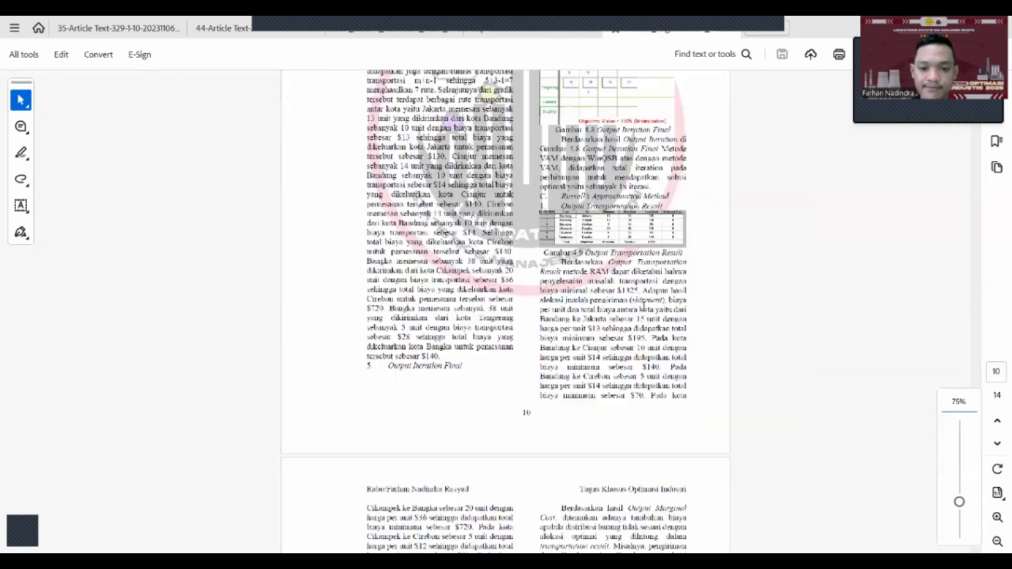
{"action": "scroll", "coordinate": [643, 305], "scroll_direction": "down", "scroll_amount": 4}
{"action": "scroll", "coordinate": [643, 305], "scroll_direction": "down", "scroll_amount": 1}
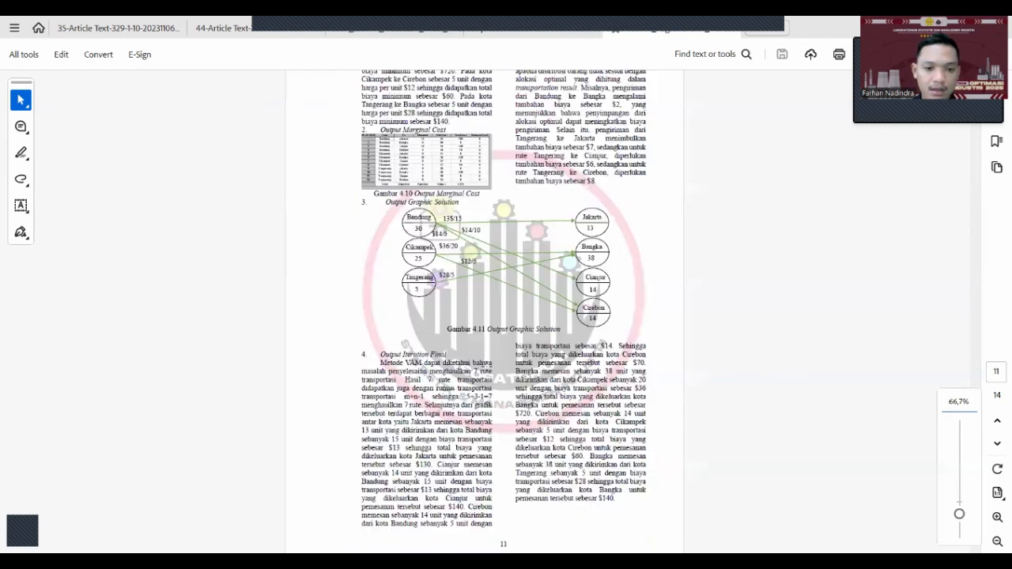
{"action": "scroll", "coordinate": [487, 367], "scroll_direction": "up", "scroll_amount": 3}
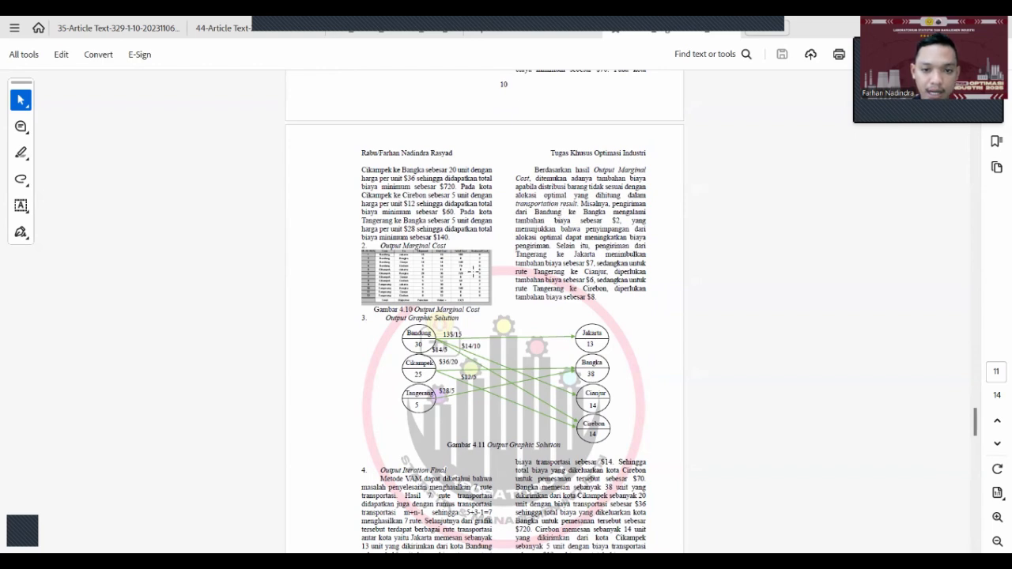
Examine the Russell's Approximation Method marginal cost table in Gambar 4.10 on page 11 at closer zoom.
{"action": "scroll", "coordinate": [473, 271], "scroll_direction": "up", "scroll_amount": 4, "text": "ctrl"}
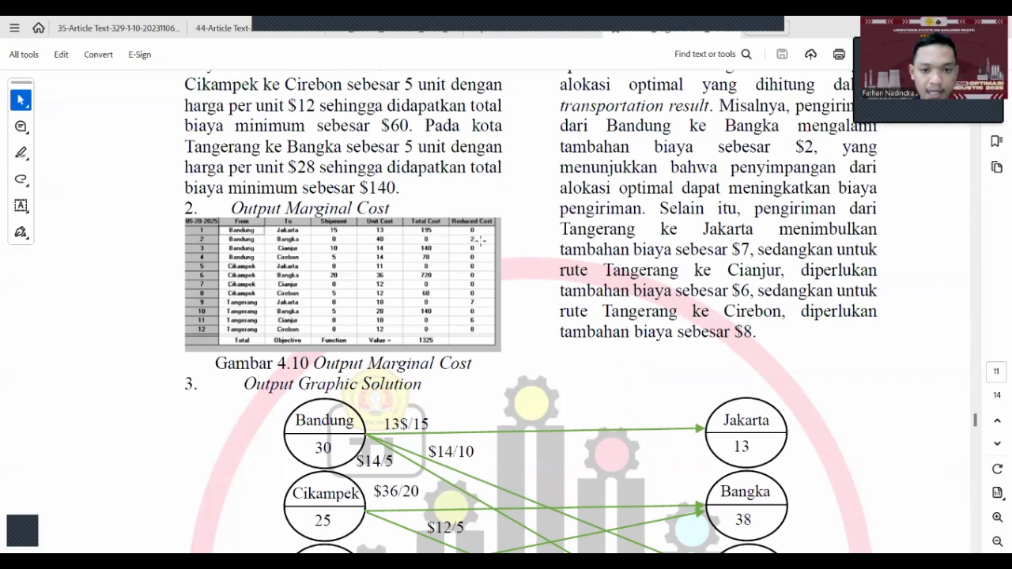
{"action": "scroll", "coordinate": [647, 245], "scroll_direction": "down", "scroll_amount": 2, "text": "ctrl"}
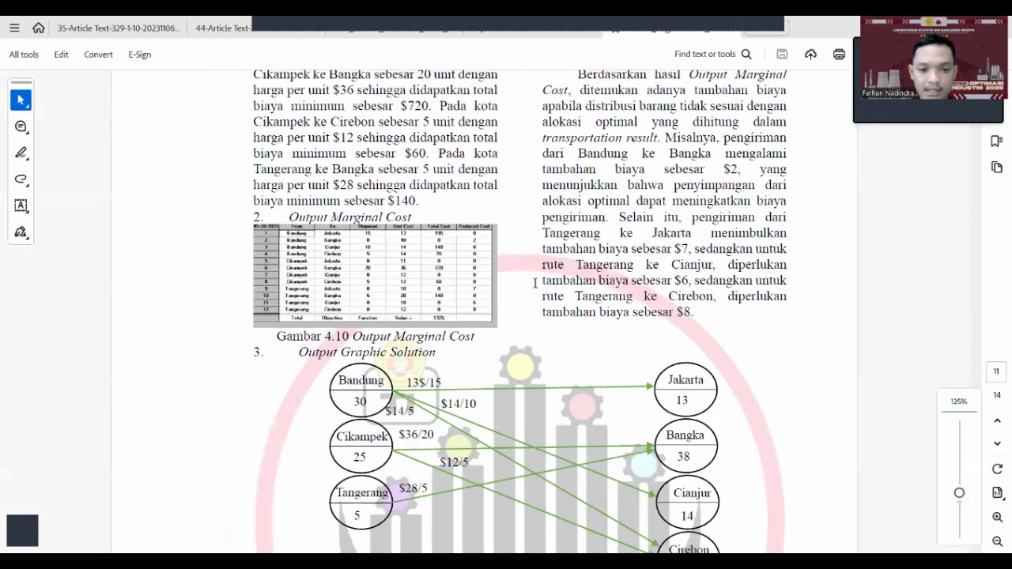
{"action": "scroll", "coordinate": [452, 297], "scroll_direction": "down", "scroll_amount": 1, "text": "ctrl"}
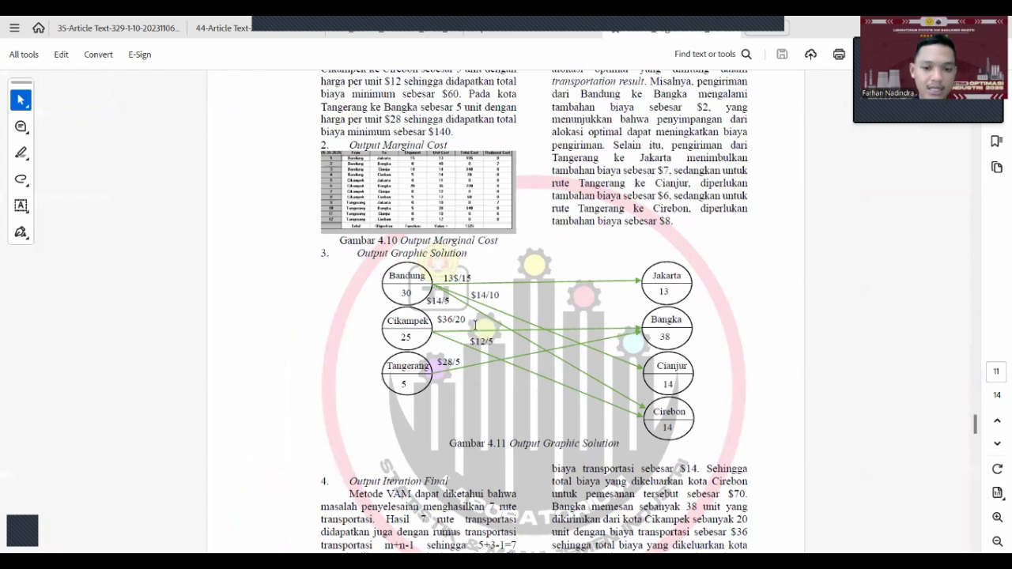
Read the Output Iteration Final explanation on page 11 together with the graphic solution in Gambar 4.11.
{"action": "scroll", "coordinate": [630, 339], "scroll_direction": "down", "scroll_amount": 5}
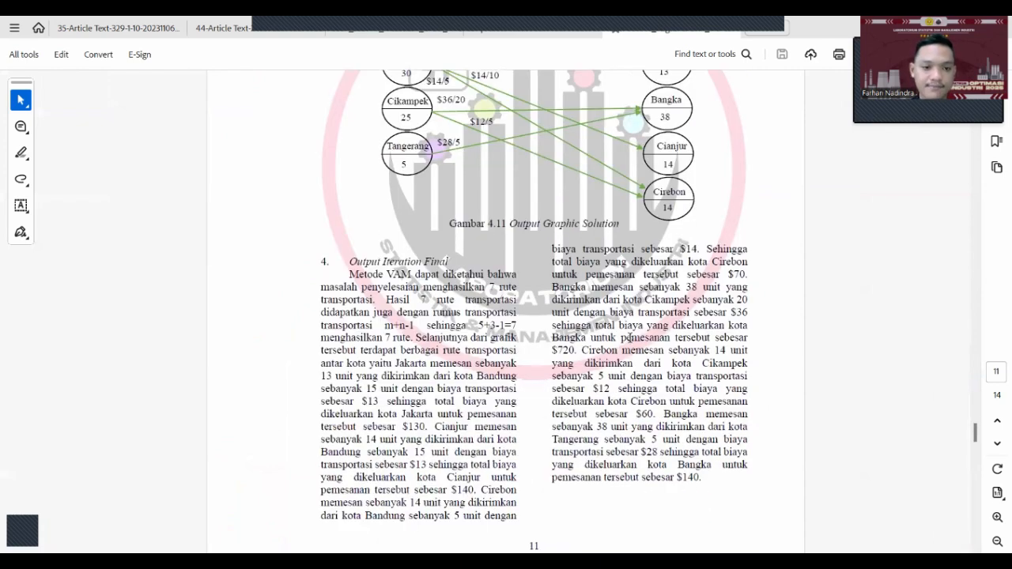
{"action": "scroll", "coordinate": [630, 339], "scroll_direction": "down", "scroll_amount": 1}
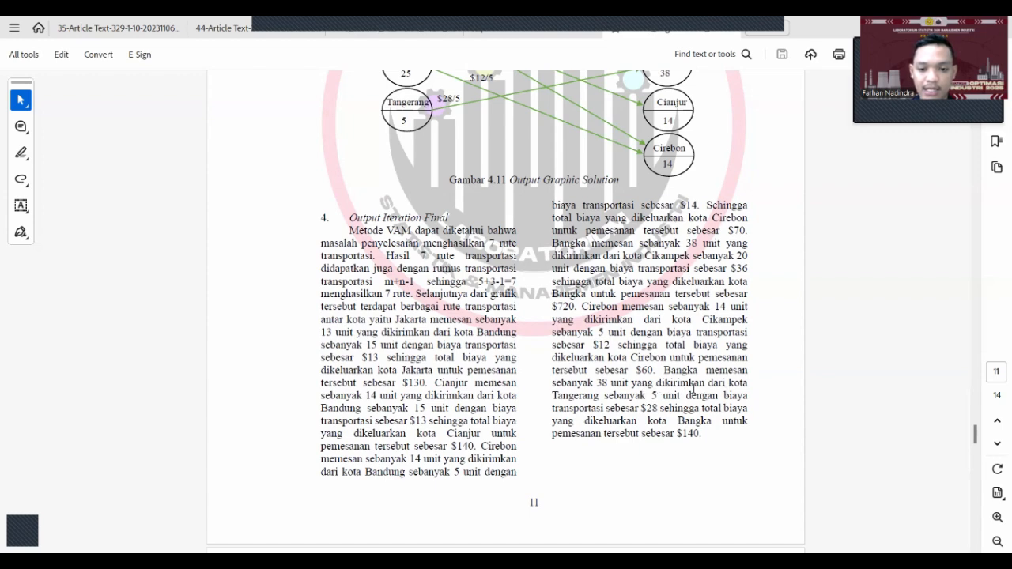
{"action": "scroll", "coordinate": [667, 385], "scroll_direction": "up", "scroll_amount": 3}
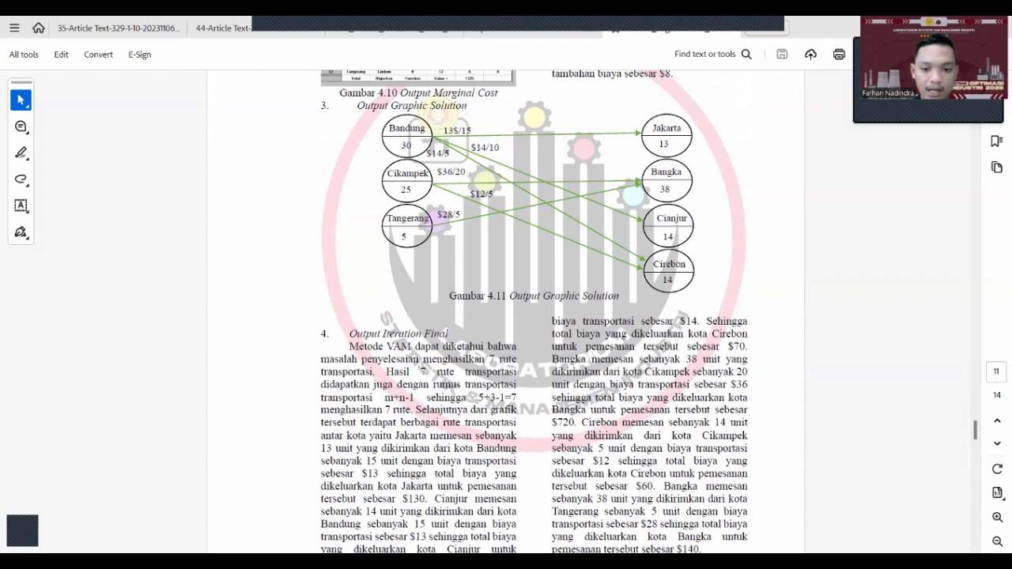
{"action": "scroll", "coordinate": [684, 444], "scroll_direction": "down", "scroll_amount": 5}
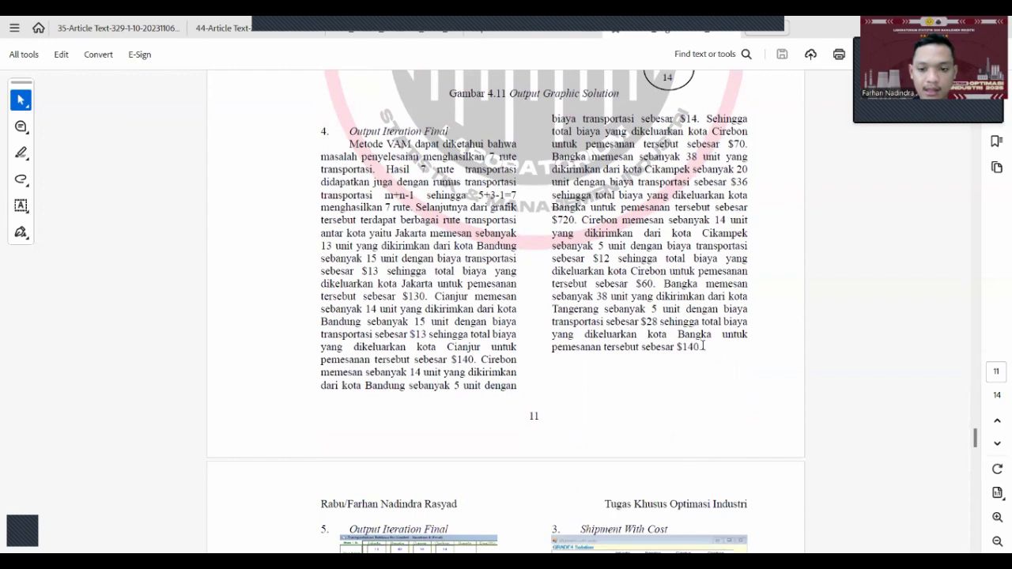
{"action": "scroll", "coordinate": [602, 332], "scroll_direction": "up", "scroll_amount": 4}
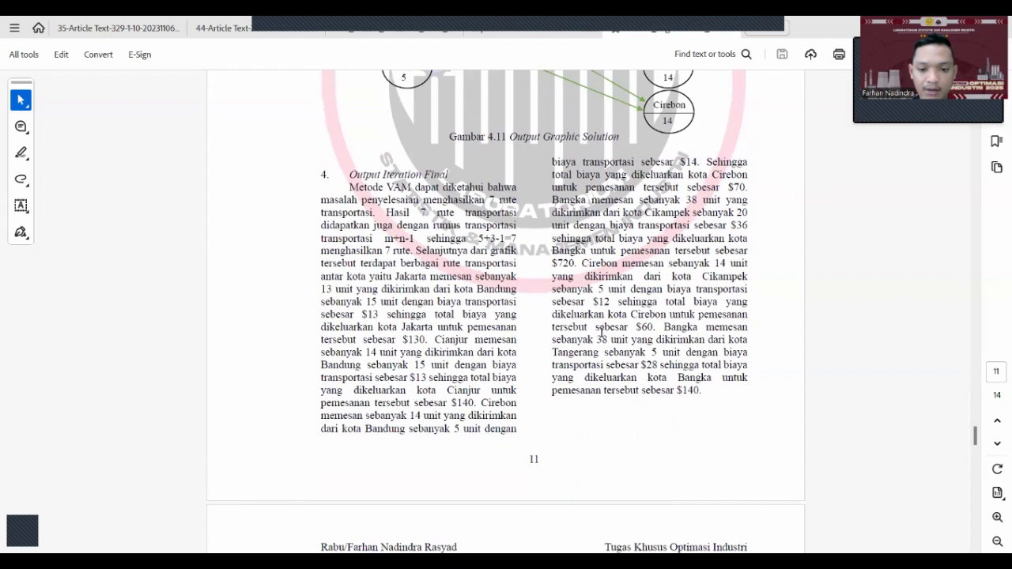
Revisit the marginal cost explanation and graphic solution on page 11 and compare them with the final iteration text.
{"action": "scroll", "coordinate": [602, 332], "scroll_direction": "up", "scroll_amount": 8}
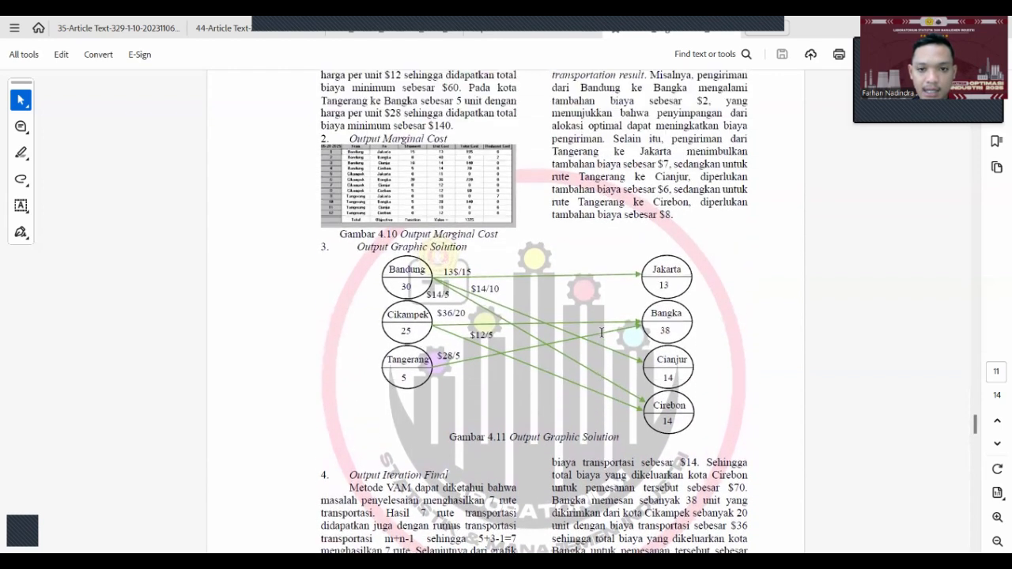
{"action": "scroll", "coordinate": [577, 345], "scroll_direction": "up", "scroll_amount": 9}
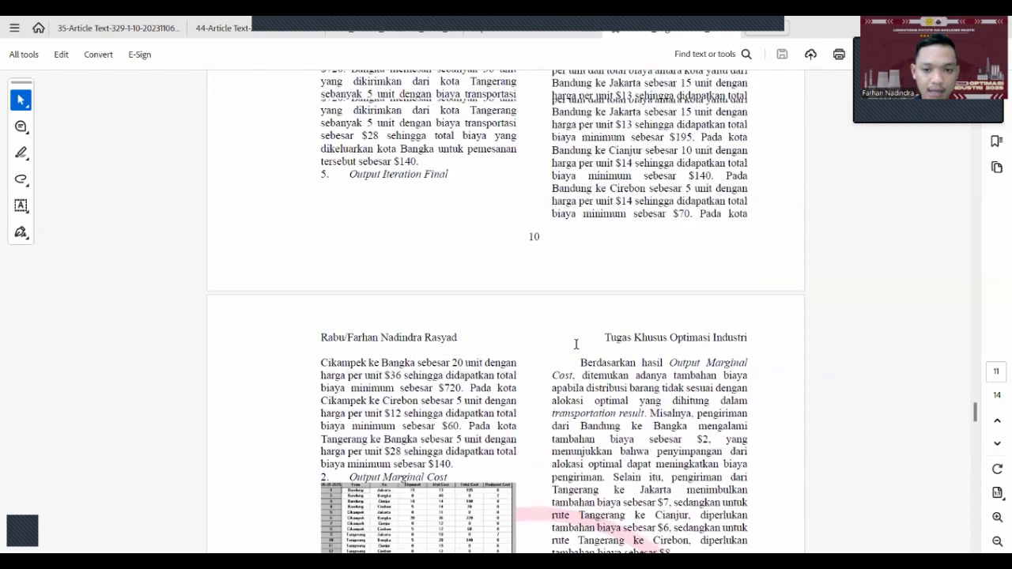
{"action": "scroll", "coordinate": [576, 344], "scroll_direction": "down", "scroll_amount": 7}
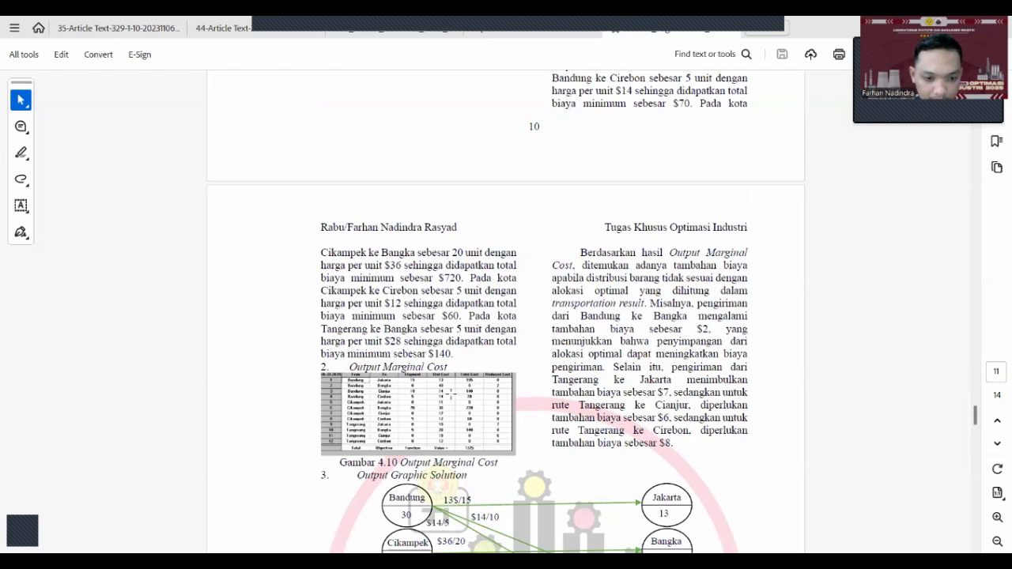
{"action": "scroll", "coordinate": [451, 393], "scroll_direction": "down", "scroll_amount": 9}
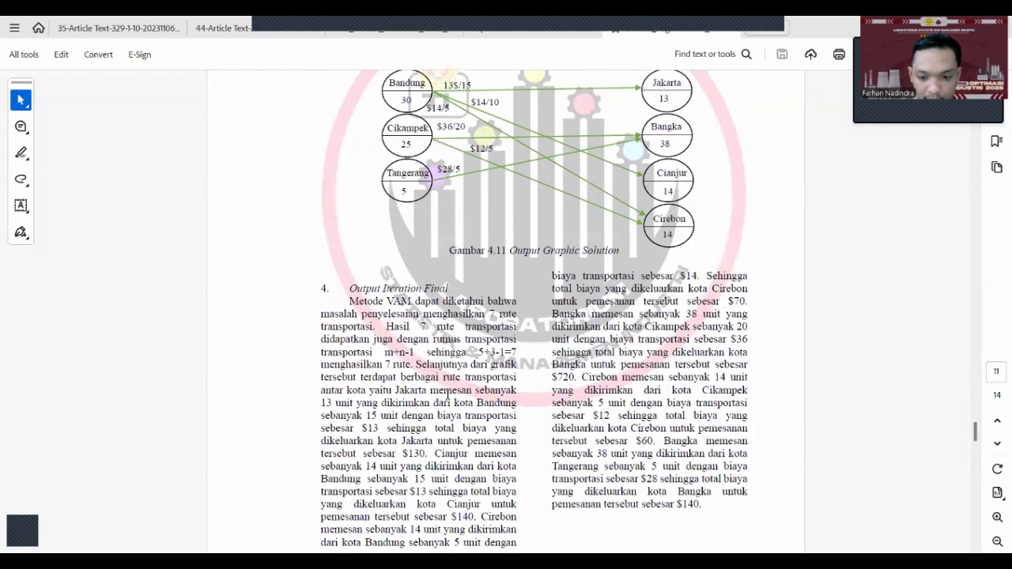
{"action": "scroll", "coordinate": [448, 395], "scroll_direction": "up", "scroll_amount": 1}
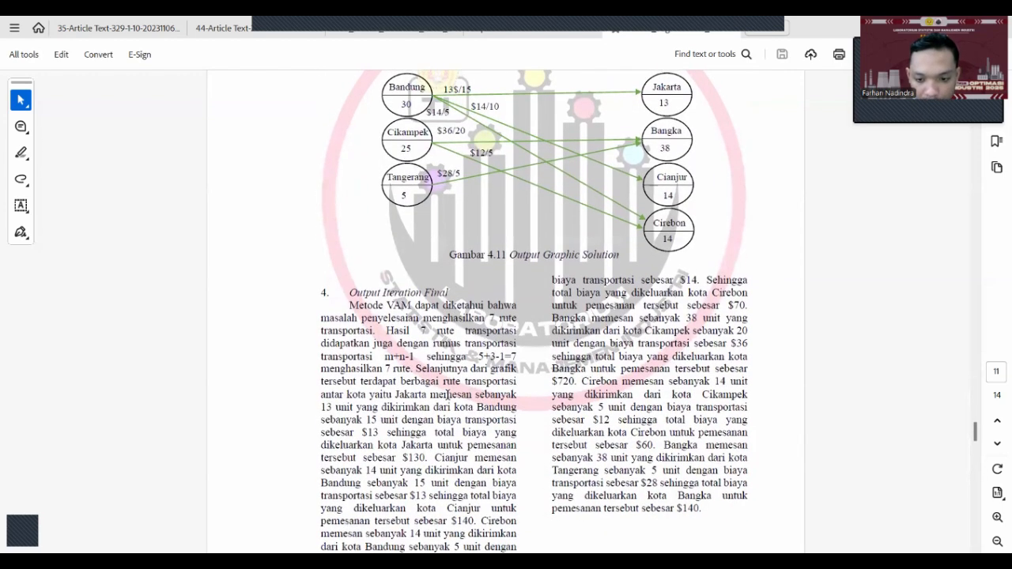
{"action": "scroll", "coordinate": [448, 395], "scroll_direction": "up", "scroll_amount": 5}
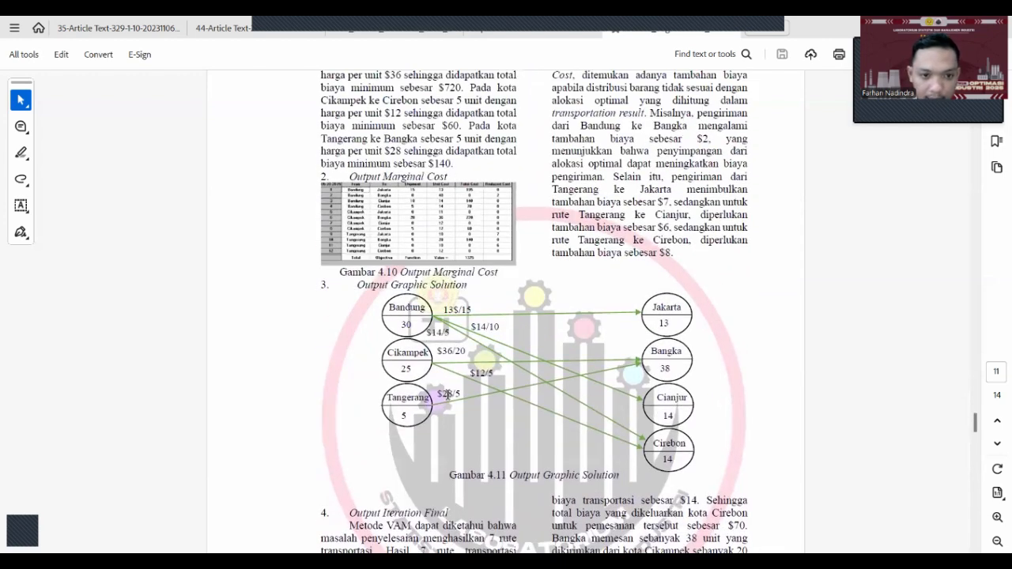
{"action": "scroll", "coordinate": [447, 393], "scroll_direction": "up", "scroll_amount": 1}
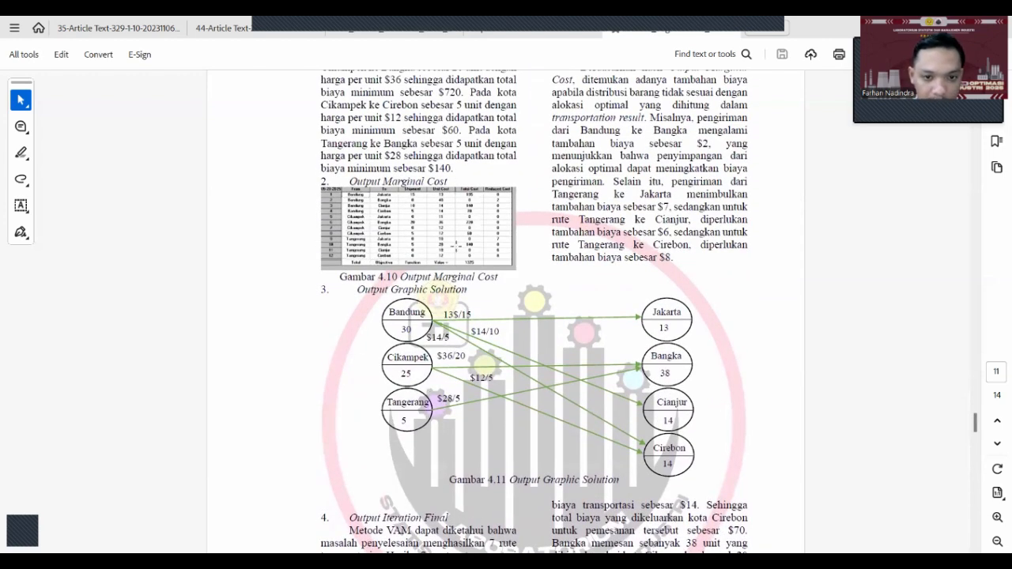
{"action": "scroll", "coordinate": [478, 181], "scroll_direction": "down", "scroll_amount": 8}
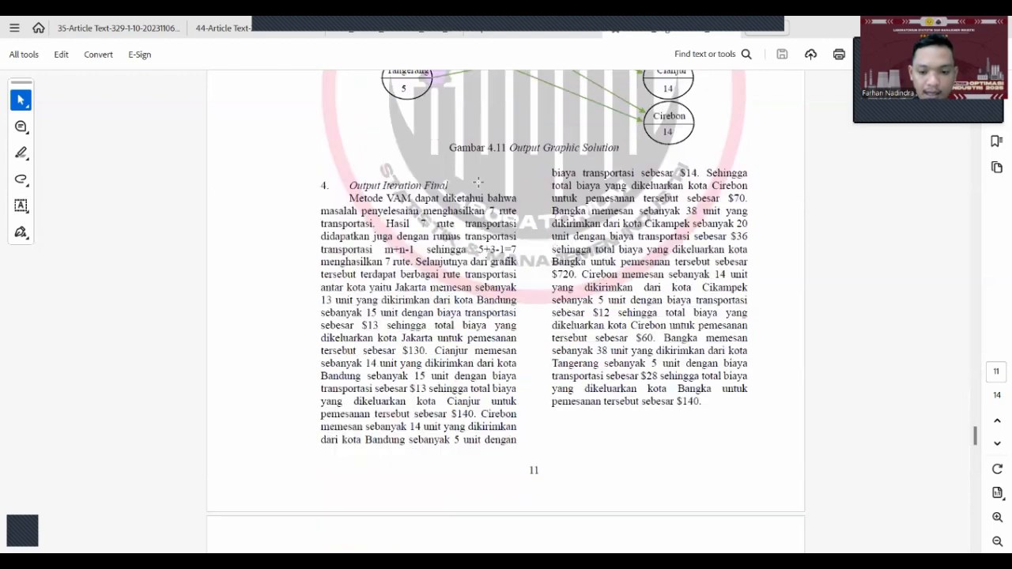
Review the Russell's Approximation Method final iteration tableau in Gambar 4.12 and its explanation on page 12.
{"action": "scroll", "coordinate": [688, 397], "scroll_direction": "down", "scroll_amount": 10}
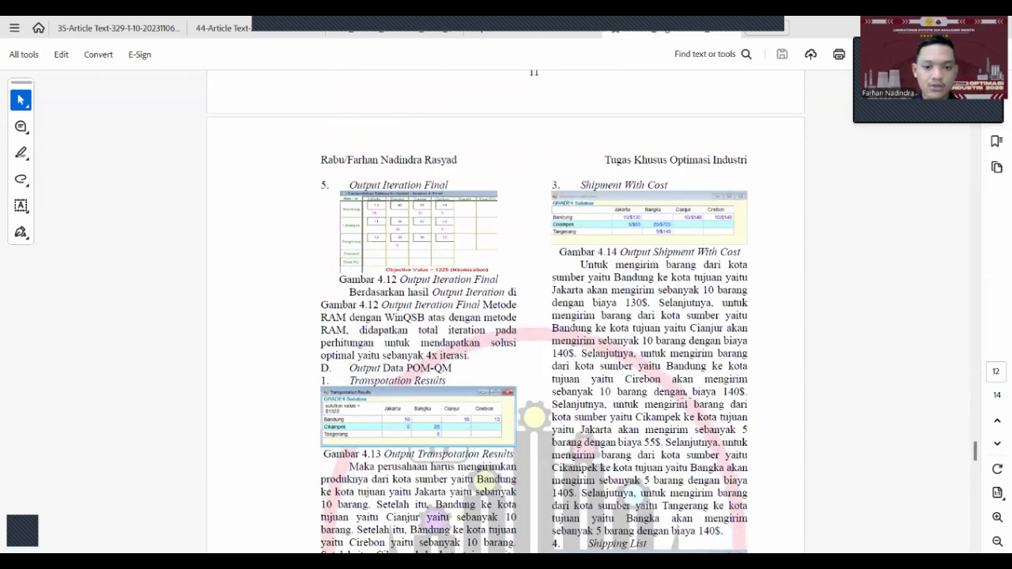
{"action": "scroll", "coordinate": [687, 399], "scroll_direction": "down", "scroll_amount": 2}
{"action": "scroll", "coordinate": [543, 415], "scroll_direction": "down", "scroll_amount": 5}
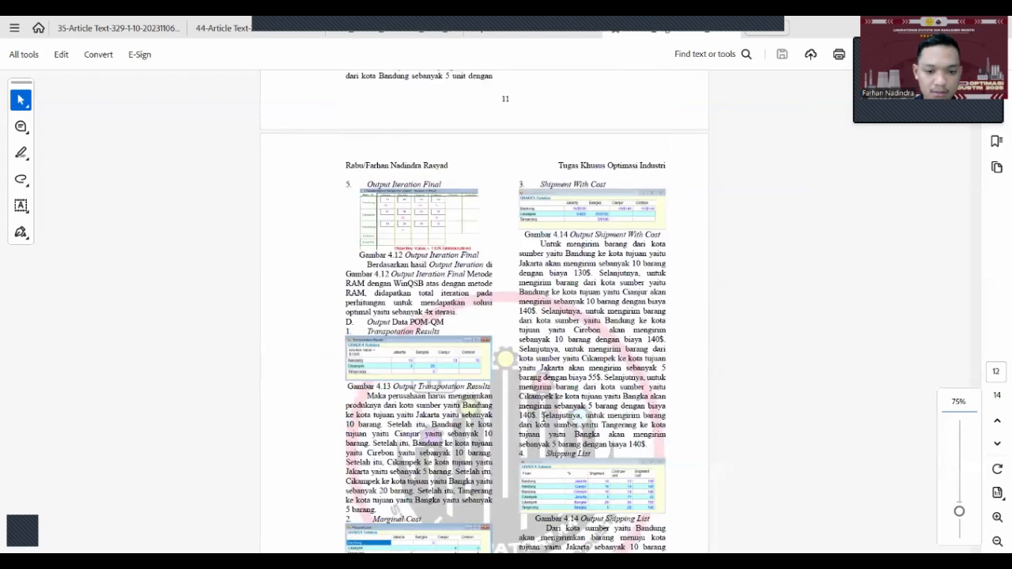
{"action": "scroll", "coordinate": [543, 415], "scroll_direction": "down", "scroll_amount": 3}
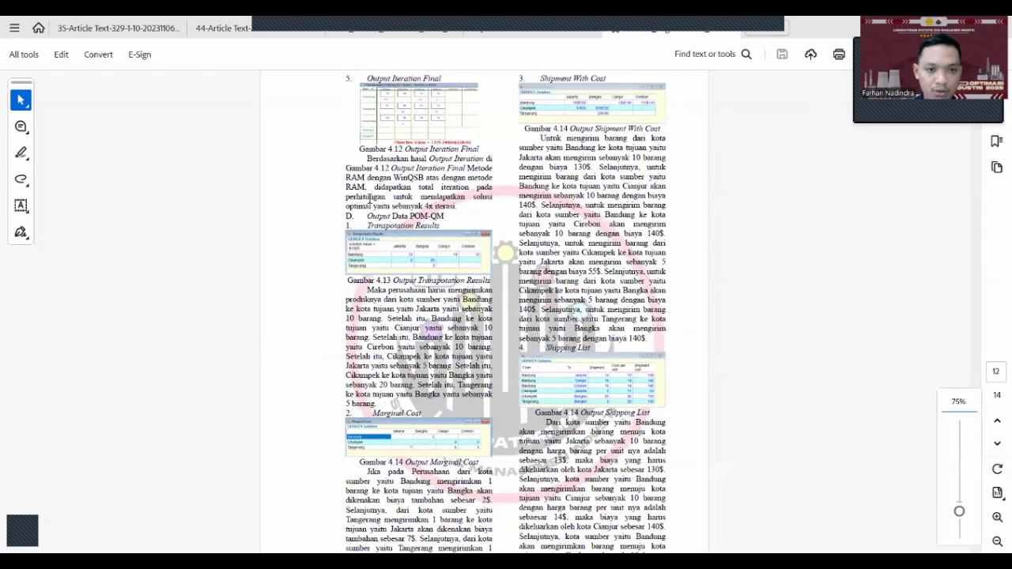
{"action": "scroll", "coordinate": [376, 178], "scroll_direction": "up", "scroll_amount": 1}
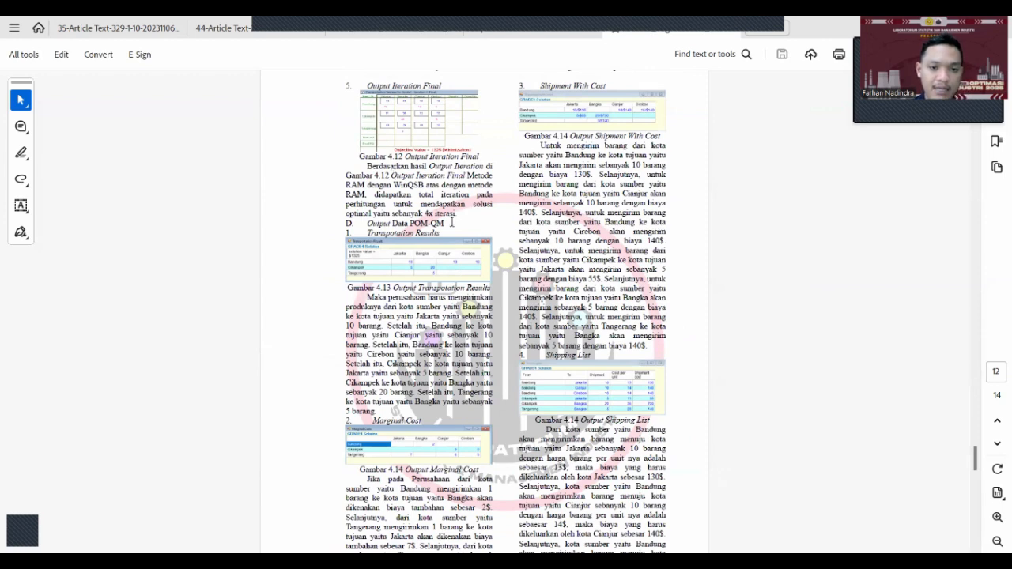
Read the POM-QM transportation results in Gambar 4.13 and their allocation explanation on page 12.
{"action": "scroll", "coordinate": [499, 215], "scroll_direction": "down", "scroll_amount": 5}
{"action": "scroll", "coordinate": [486, 226], "scroll_direction": "up", "scroll_amount": 7}
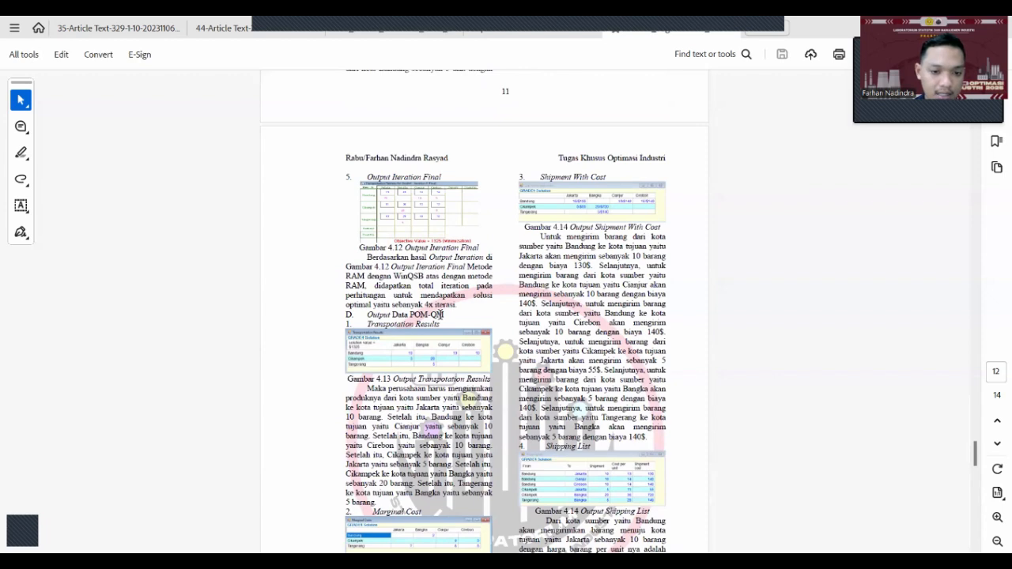
{"action": "scroll", "coordinate": [441, 314], "scroll_direction": "down", "scroll_amount": 3}
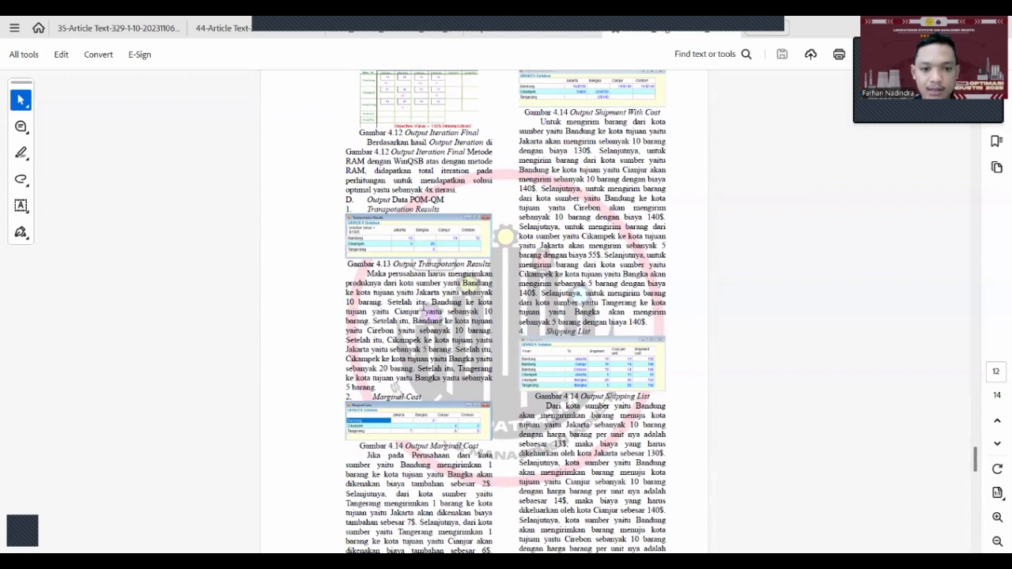
{"action": "scroll", "coordinate": [434, 304], "scroll_direction": "down", "scroll_amount": 1}
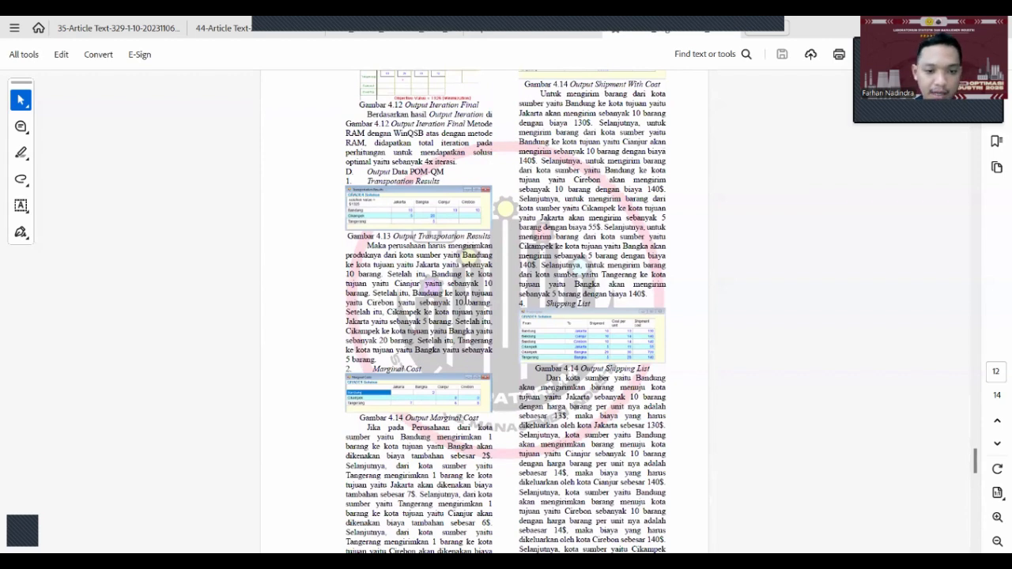
Examine the POM-QM marginal cost table and the additional cost explanation beneath it on page 12.
{"action": "scroll", "coordinate": [466, 300], "scroll_direction": "down", "scroll_amount": 5}
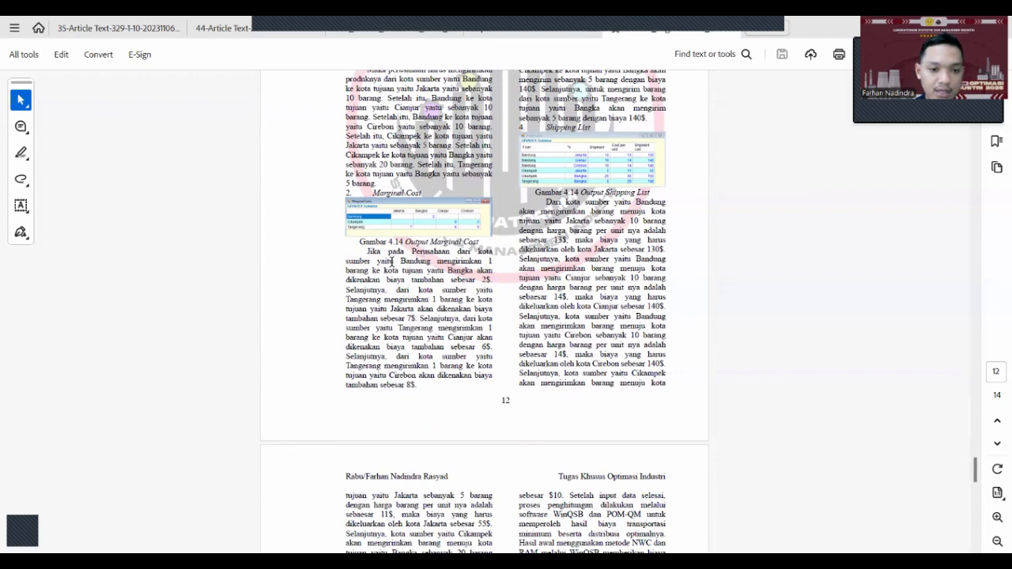
{"action": "scroll", "coordinate": [391, 261], "scroll_direction": "up", "scroll_amount": 2}
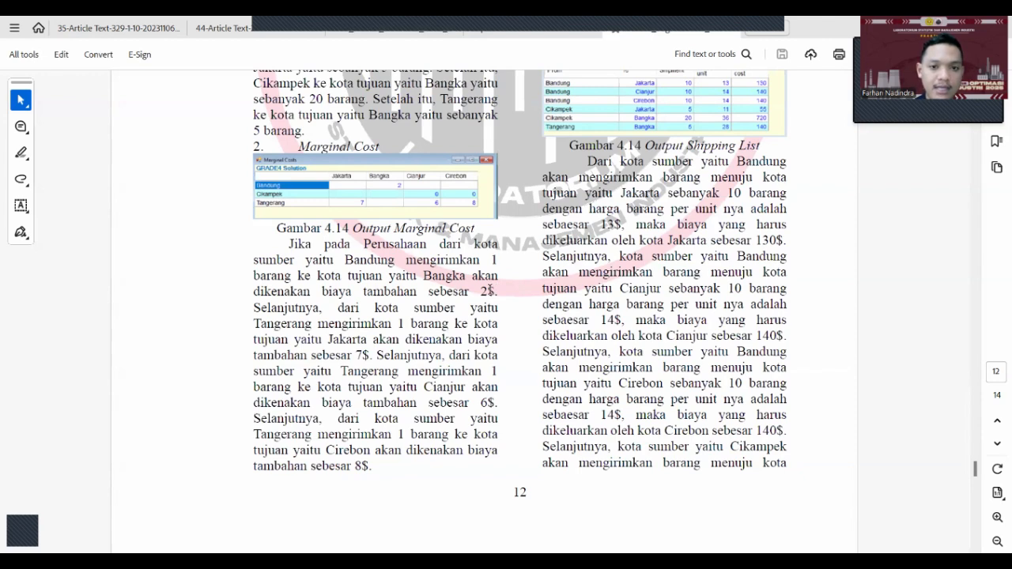
{"action": "scroll", "coordinate": [488, 289], "scroll_direction": "down", "scroll_amount": 1}
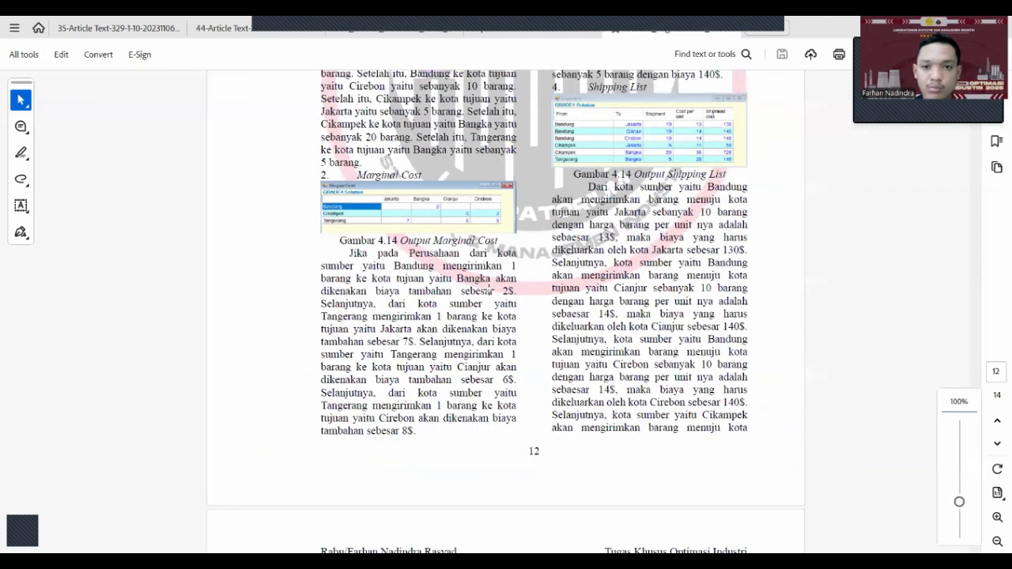
{"action": "scroll", "coordinate": [489, 289], "scroll_direction": "down", "scroll_amount": 1}
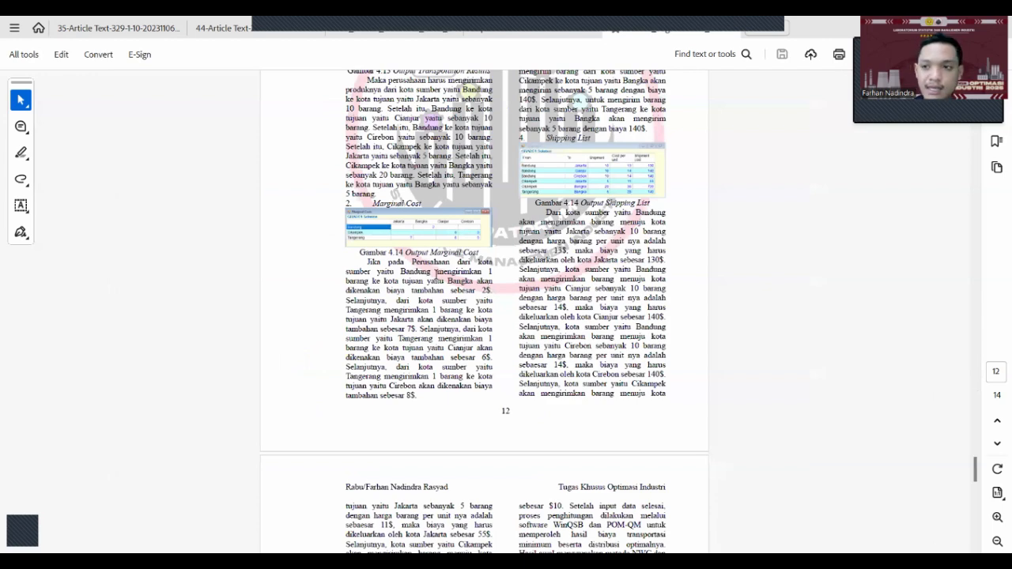
{"action": "scroll", "coordinate": [436, 274], "scroll_direction": "up", "scroll_amount": 1}
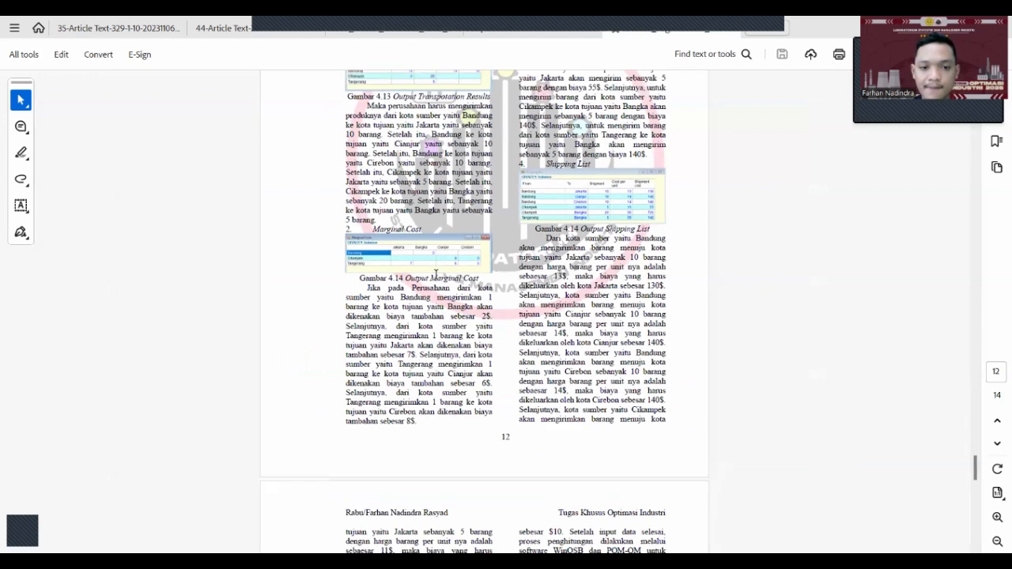
{"action": "scroll", "coordinate": [436, 274], "scroll_direction": "down", "scroll_amount": 2}
{"action": "scroll", "coordinate": [436, 274], "scroll_direction": "up", "scroll_amount": 2}
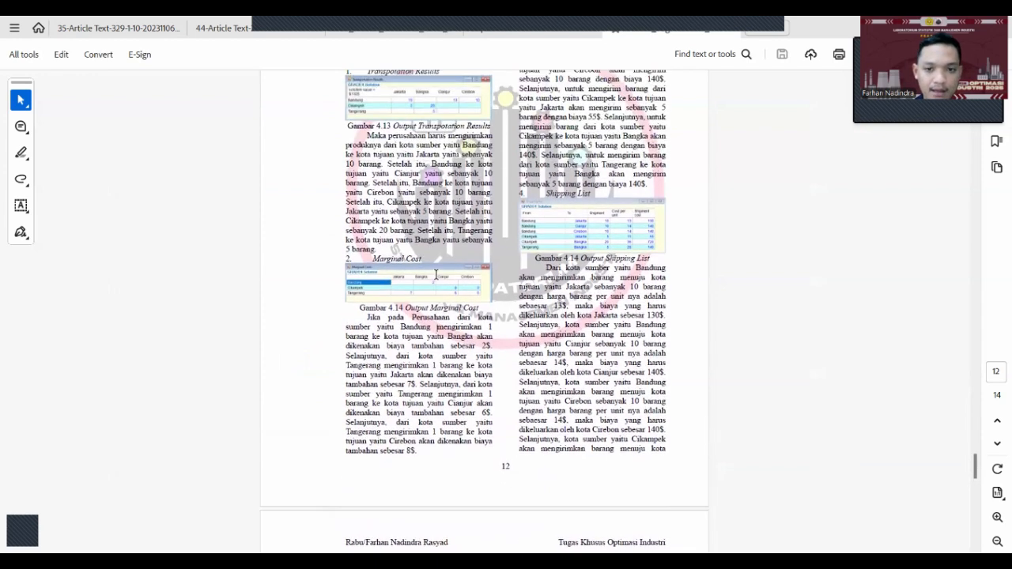
Examine the POM-QM Shipment With Cost and Shipping List outputs and their explanations on page 12.
{"action": "scroll", "coordinate": [558, 191], "scroll_direction": "up", "scroll_amount": 5}
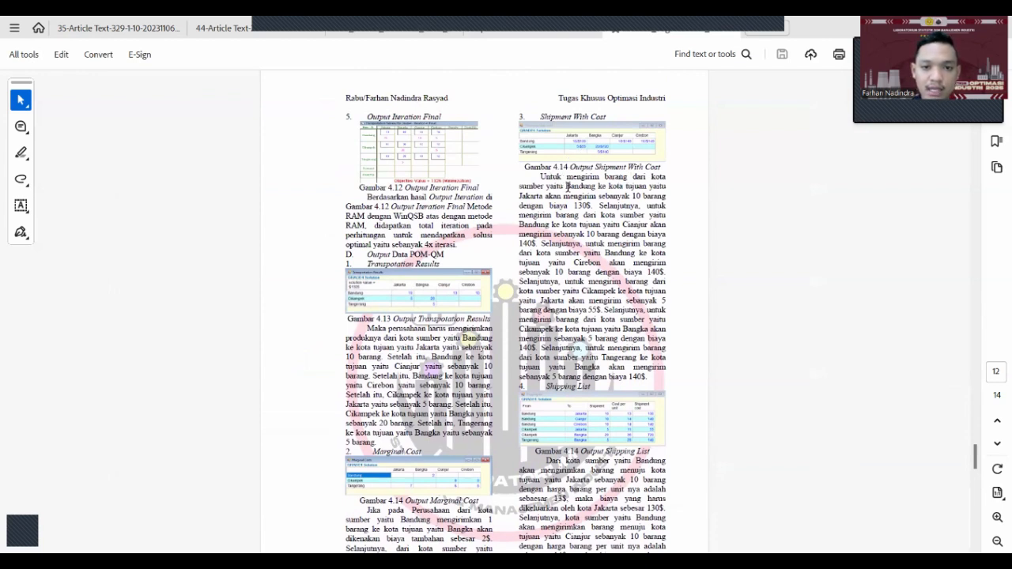
{"action": "scroll", "coordinate": [590, 186], "scroll_direction": "up", "scroll_amount": 3}
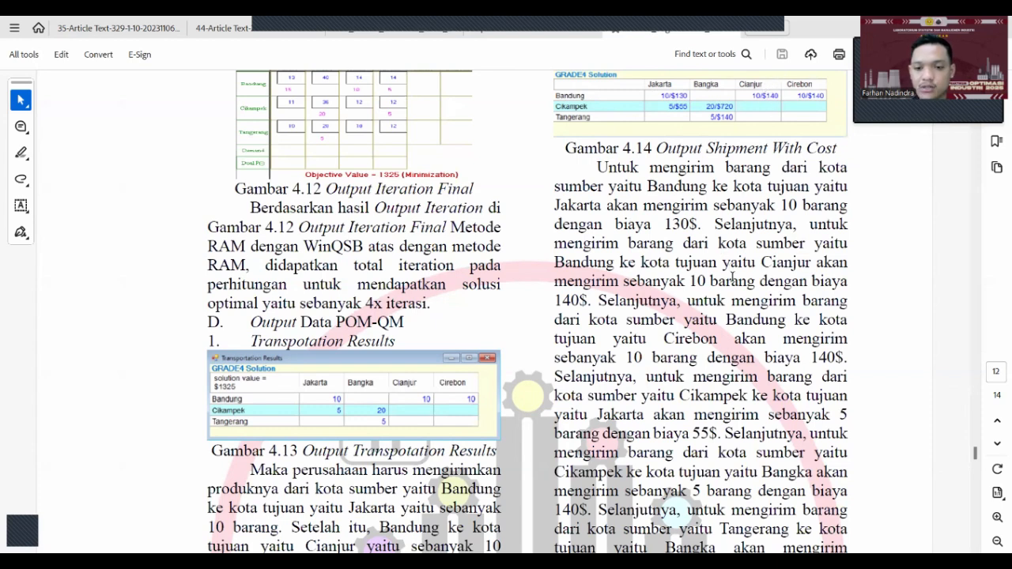
{"action": "scroll", "coordinate": [731, 277], "scroll_direction": "down", "scroll_amount": 3}
{"action": "scroll", "coordinate": [652, 273], "scroll_direction": "down", "scroll_amount": 5}
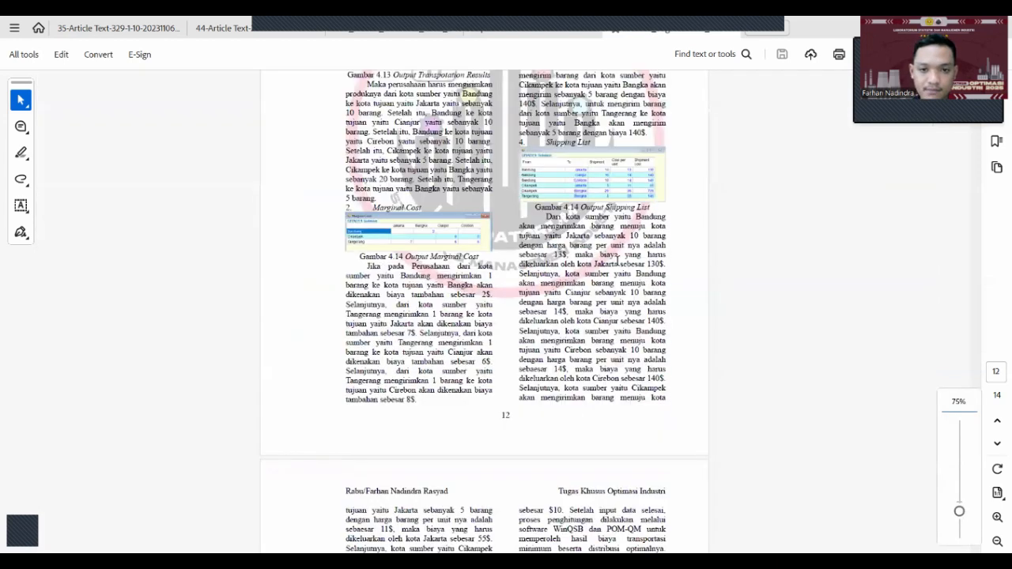
{"action": "scroll", "coordinate": [617, 260], "scroll_direction": "up", "scroll_amount": 1}
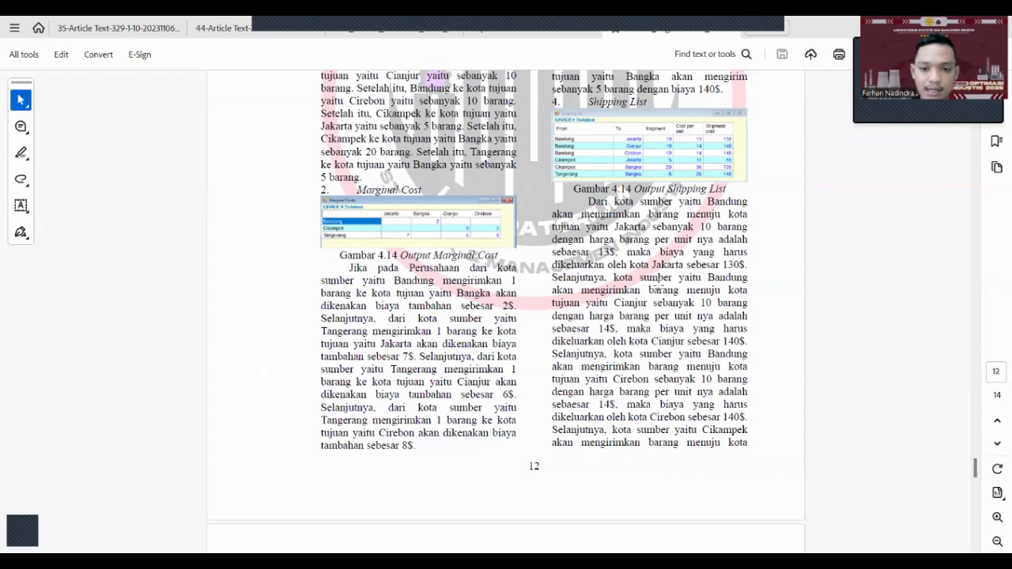
Go to section 4.2 Analisis Pembahasan on page 13 and view its discussion of the transportation model.
{"action": "scroll", "coordinate": [658, 286], "scroll_direction": "down", "scroll_amount": 2}
{"action": "scroll", "coordinate": [658, 285], "scroll_direction": "down", "scroll_amount": 5}
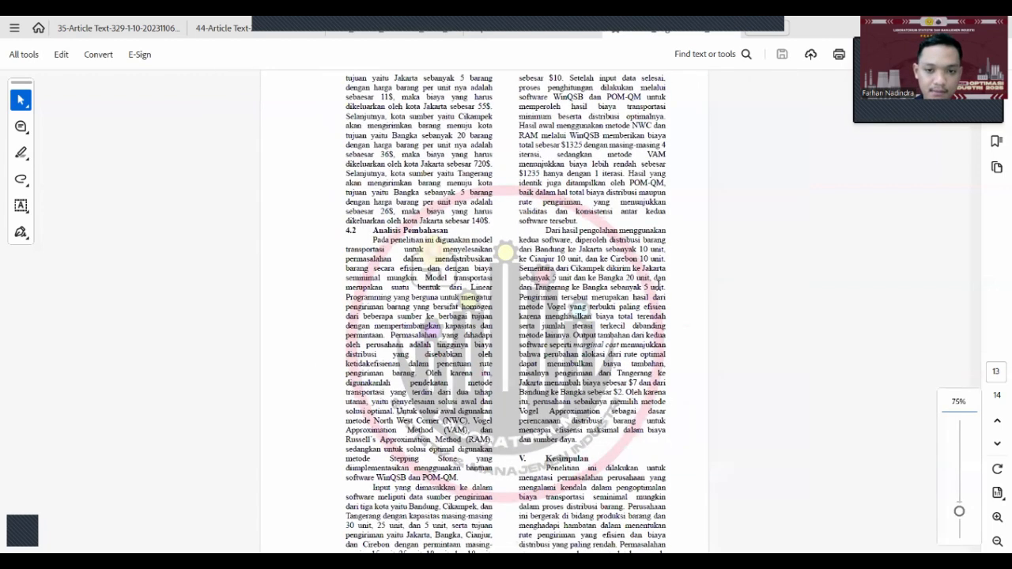
{"action": "scroll", "coordinate": [661, 281], "scroll_direction": "down", "scroll_amount": 1}
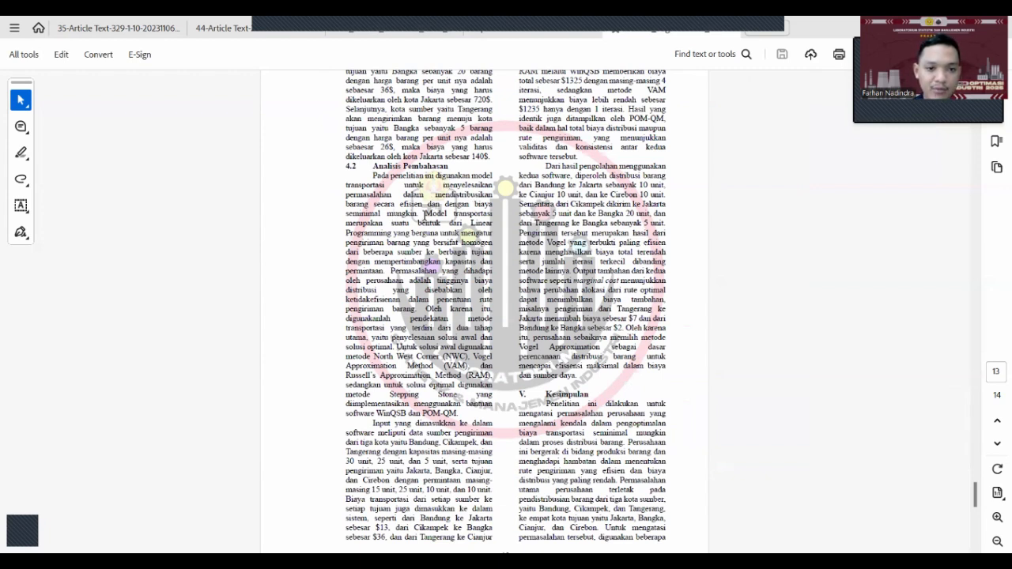
Read the section 4.2 discussion on page 13 covering the software inputs, the method comparison and the recommended distribution plan.
{"action": "scroll", "coordinate": [434, 215], "scroll_direction": "down", "scroll_amount": 2}
{"action": "scroll", "coordinate": [434, 215], "scroll_direction": "down", "scroll_amount": 2}
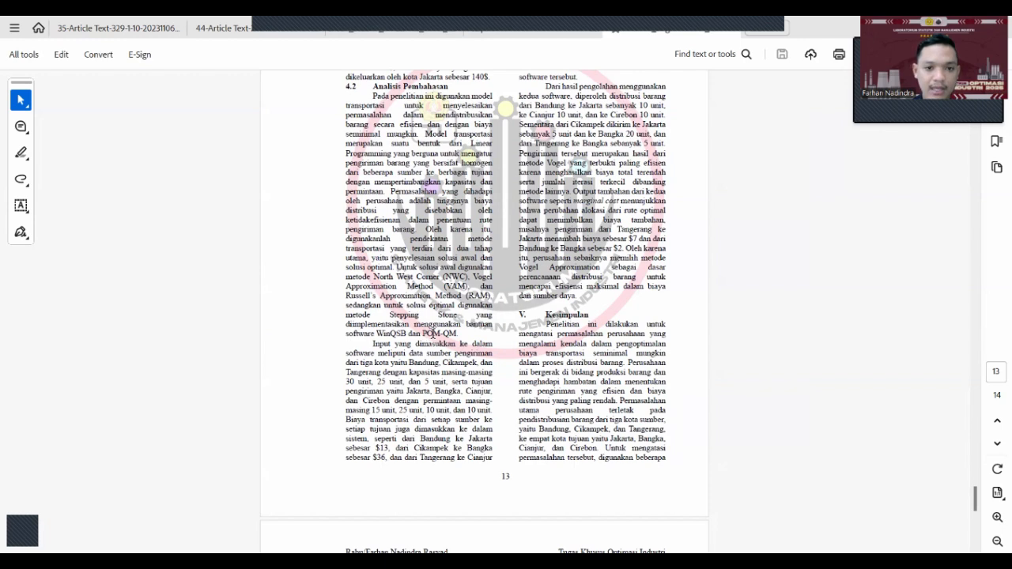
{"action": "scroll", "coordinate": [407, 220], "scroll_direction": "down", "scroll_amount": 2}
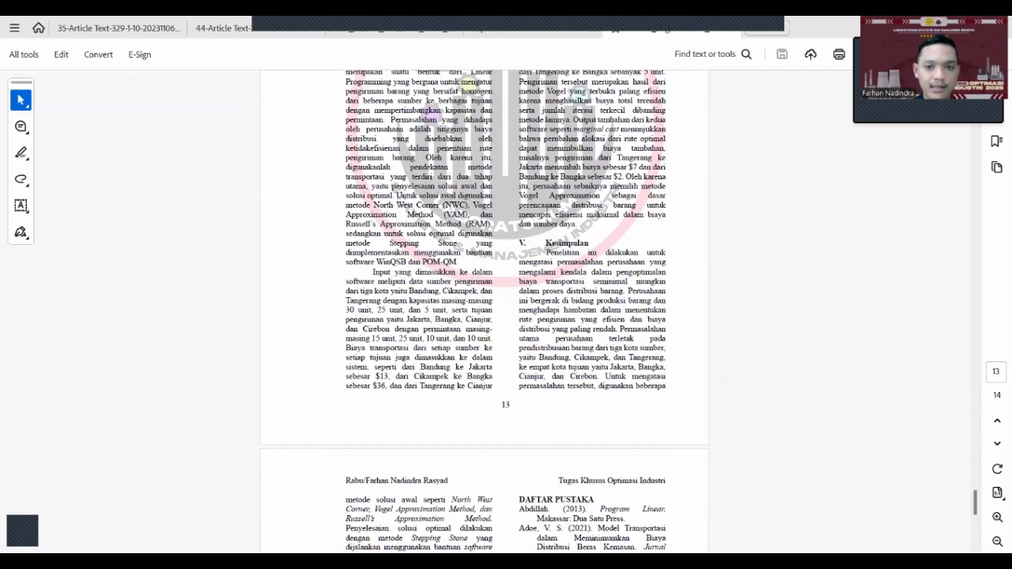
{"action": "scroll", "coordinate": [568, 199], "scroll_direction": "up", "scroll_amount": 5}
{"action": "scroll", "coordinate": [568, 199], "scroll_direction": "down", "scroll_amount": 1}
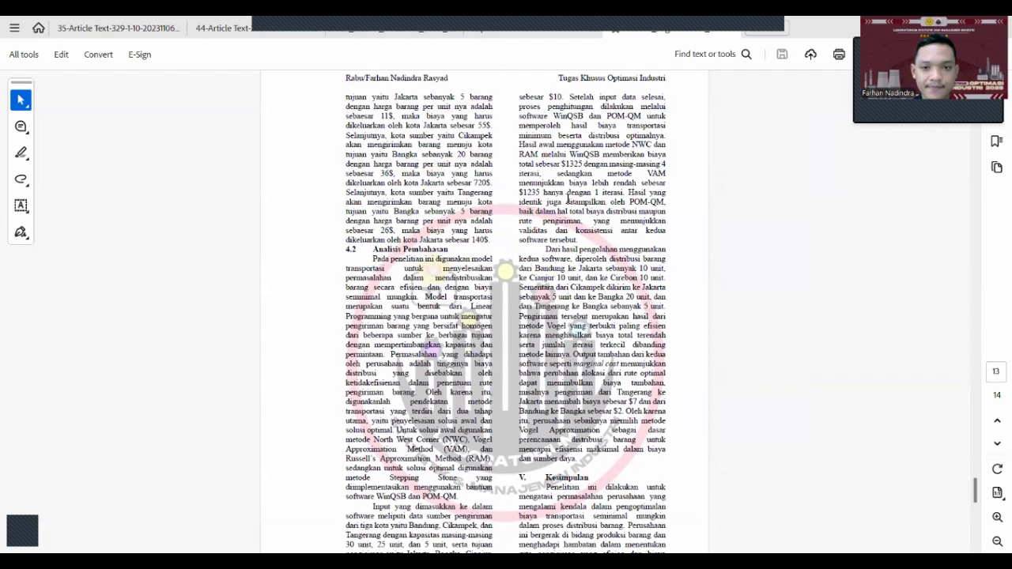
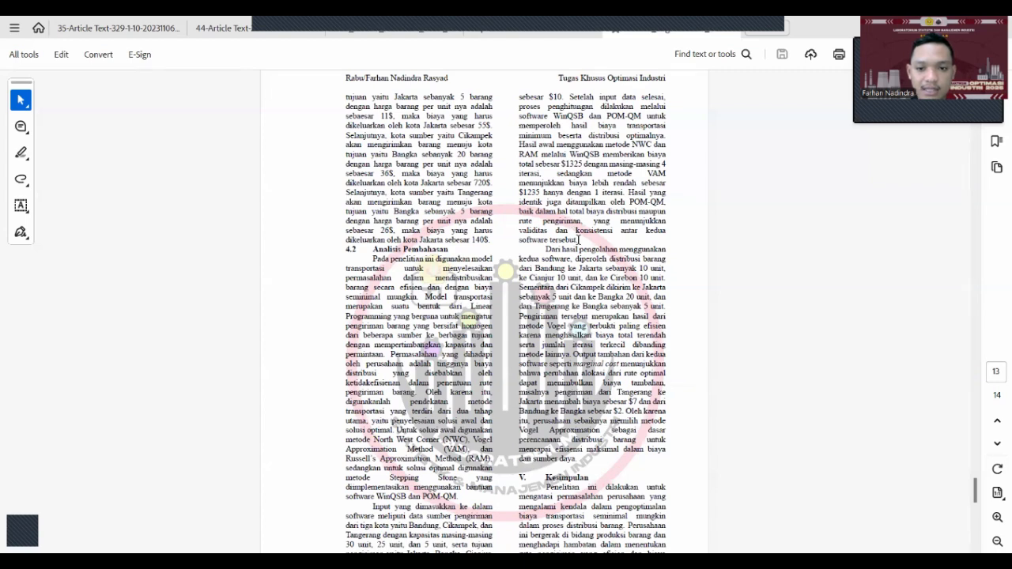
{"action": "scroll", "coordinate": [578, 240], "scroll_direction": "down", "scroll_amount": 2}
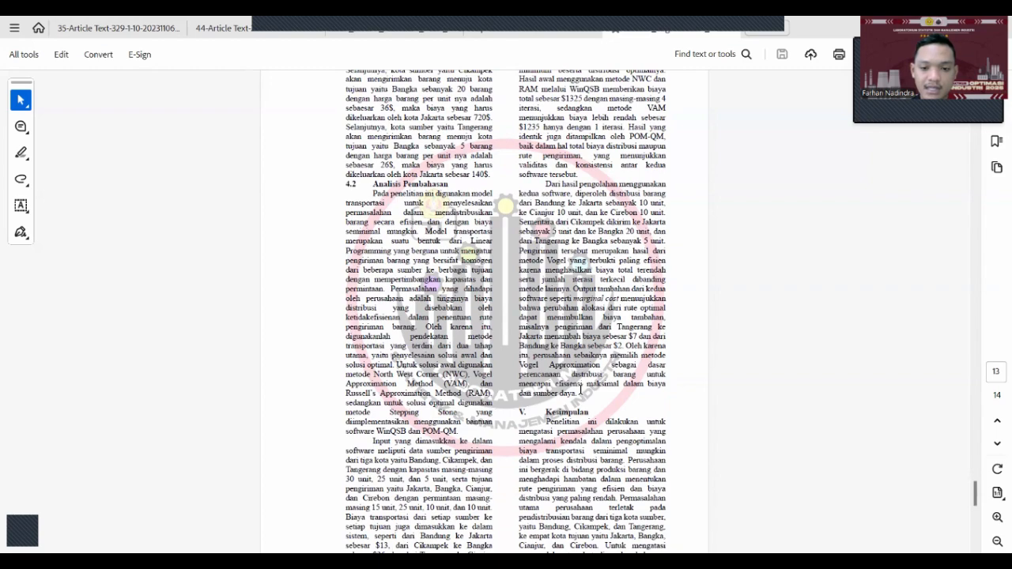
Examine the opening of section V Kesimpulan on page 13, covering the company's distribution cost problem.
{"action": "scroll", "coordinate": [581, 389], "scroll_direction": "down", "scroll_amount": 5}
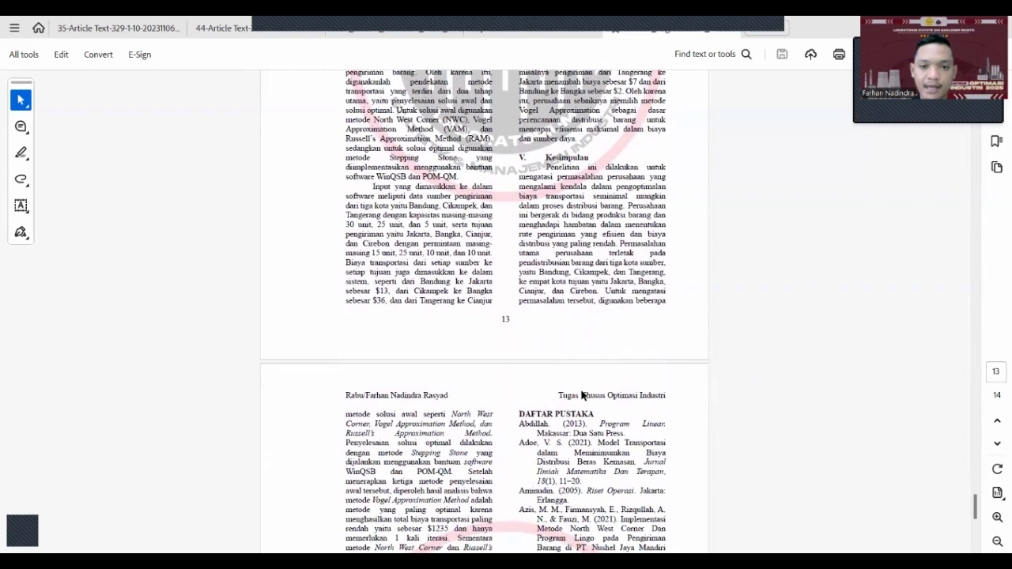
{"action": "scroll", "coordinate": [582, 396], "scroll_direction": "down", "scroll_amount": 3}
{"action": "scroll", "coordinate": [569, 332], "scroll_direction": "up", "scroll_amount": 4}
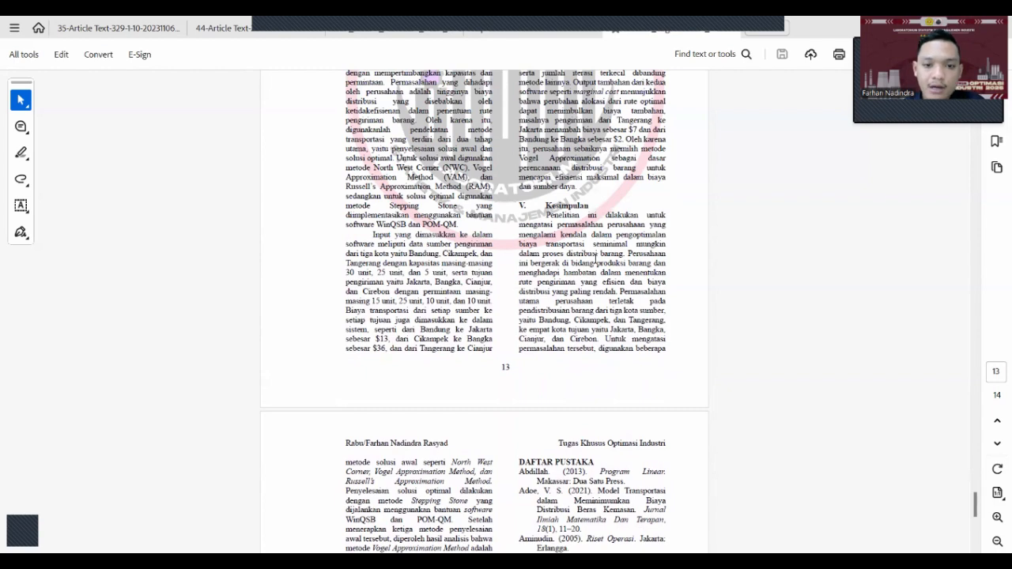
{"action": "scroll", "coordinate": [595, 255], "scroll_direction": "down", "scroll_amount": 1}
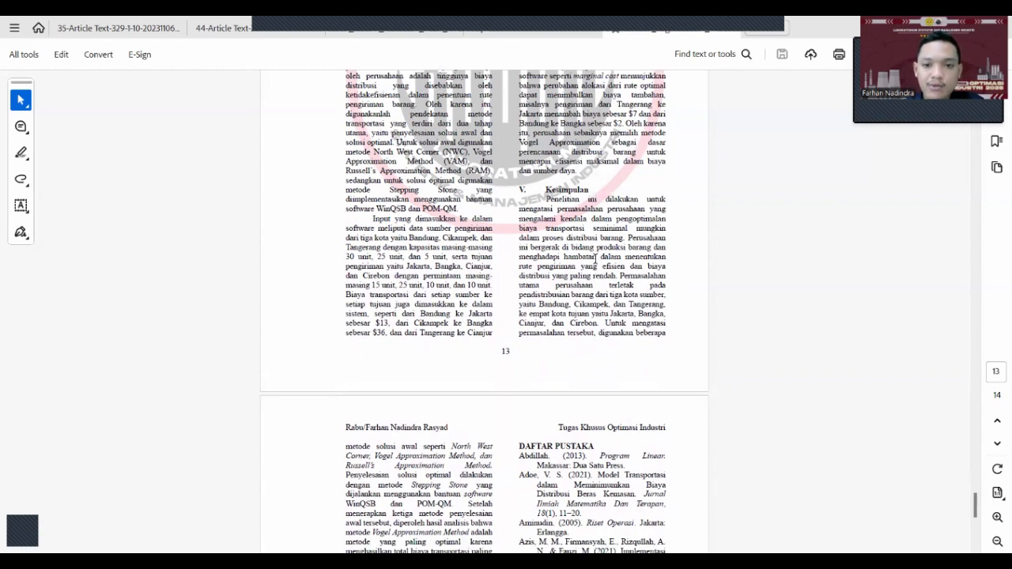
{"action": "scroll", "coordinate": [595, 261], "scroll_direction": "down", "scroll_amount": 1}
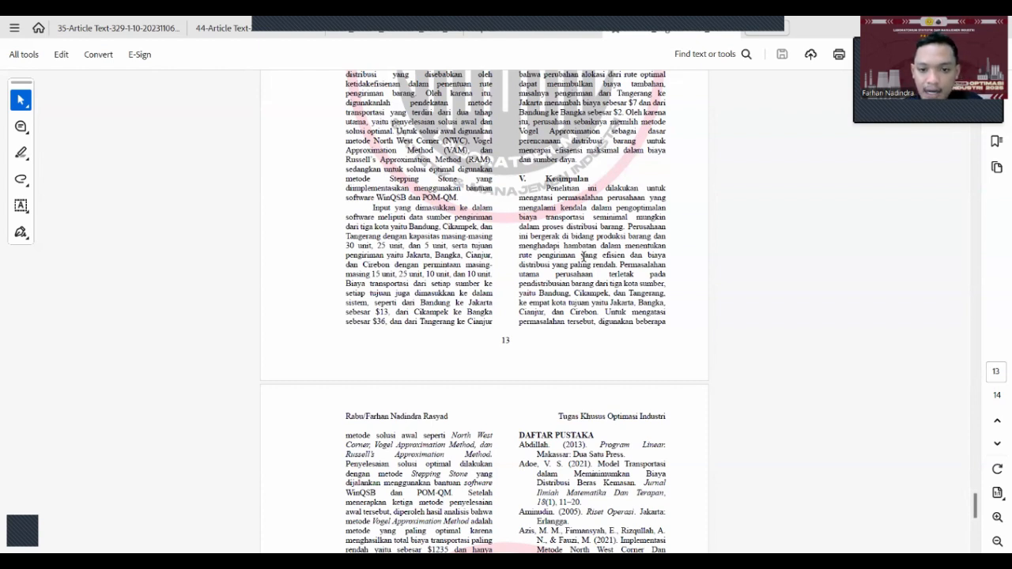
Read the rest of the conclusion on page 14, including the method comparison and the suggestions for further research.
{"action": "scroll", "coordinate": [583, 256], "scroll_direction": "down", "scroll_amount": 3}
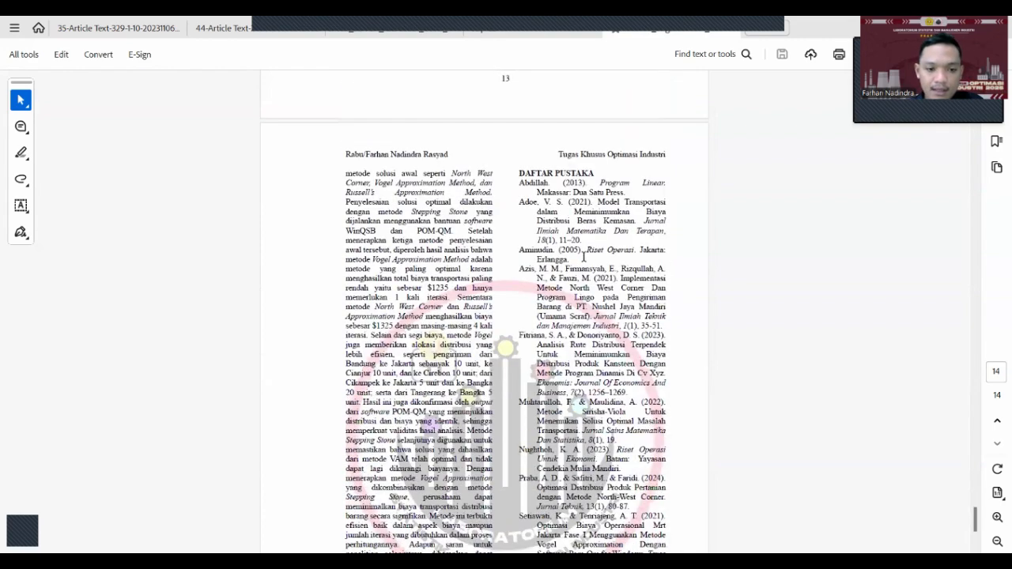
{"action": "scroll", "coordinate": [584, 255], "scroll_direction": "down", "scroll_amount": 1}
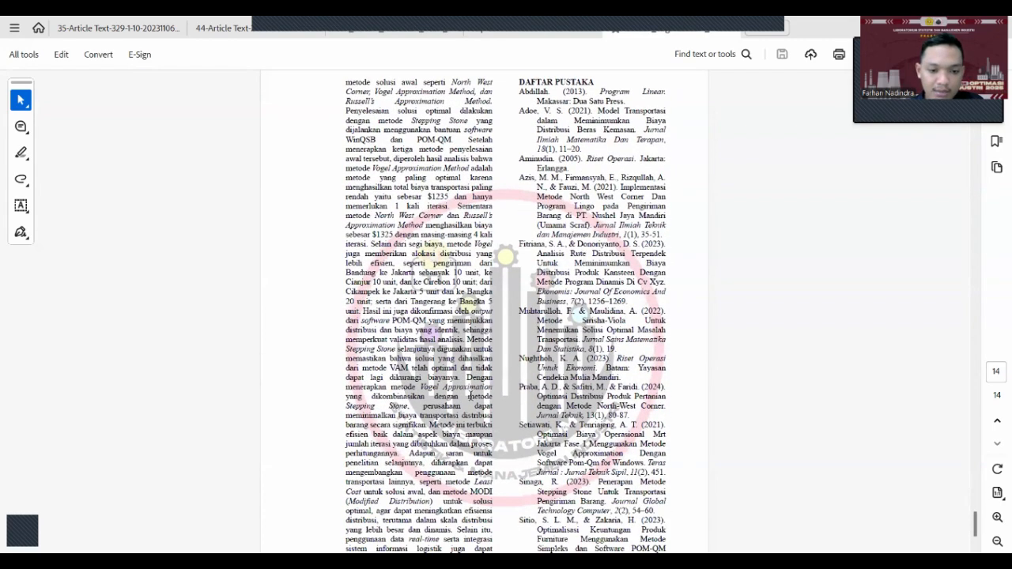
{"action": "scroll", "coordinate": [457, 429], "scroll_direction": "down", "scroll_amount": 1}
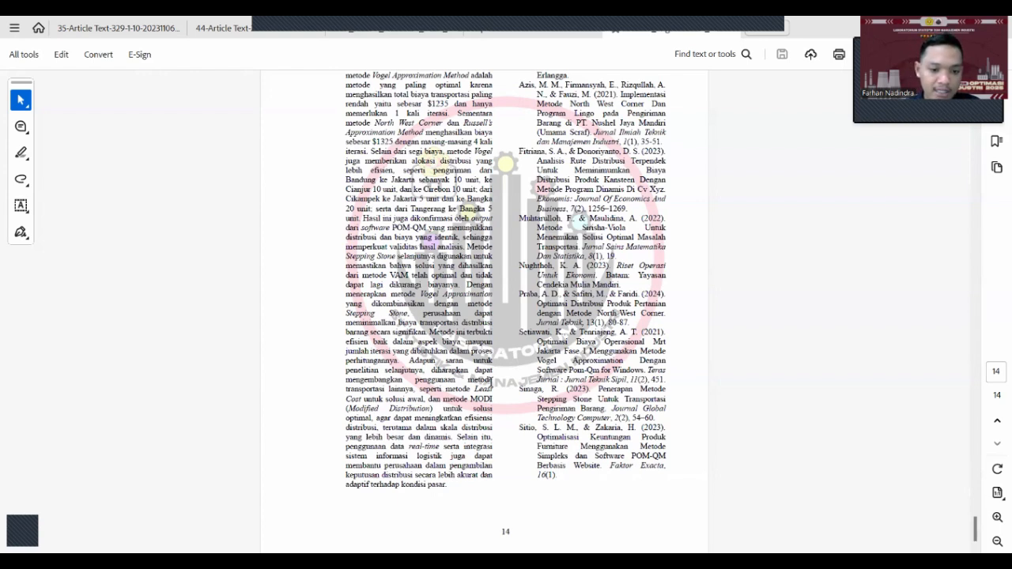
{"action": "scroll", "coordinate": [491, 381], "scroll_direction": "down", "scroll_amount": 1}
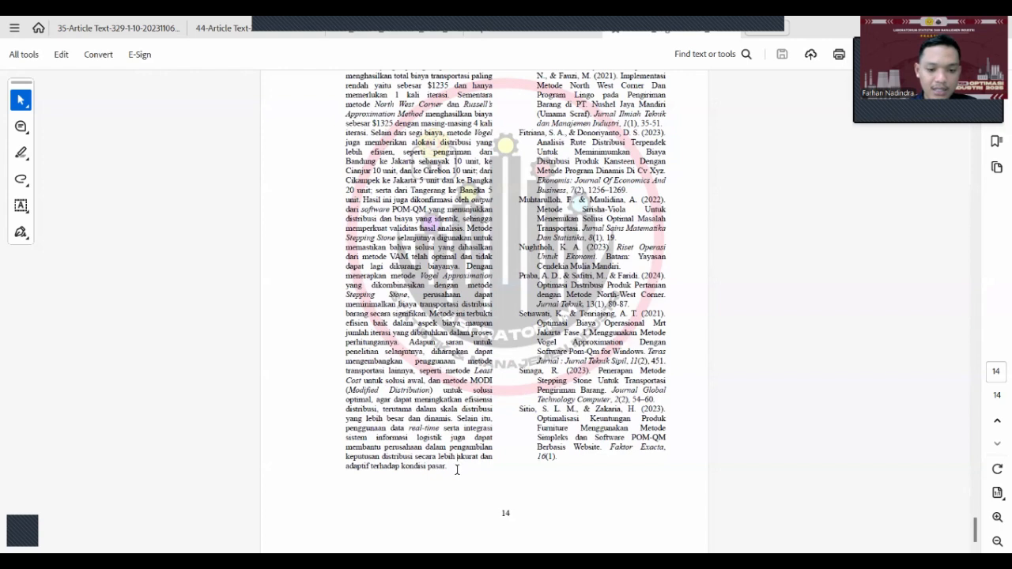
{"action": "scroll", "coordinate": [457, 470], "scroll_direction": "up", "scroll_amount": 1}
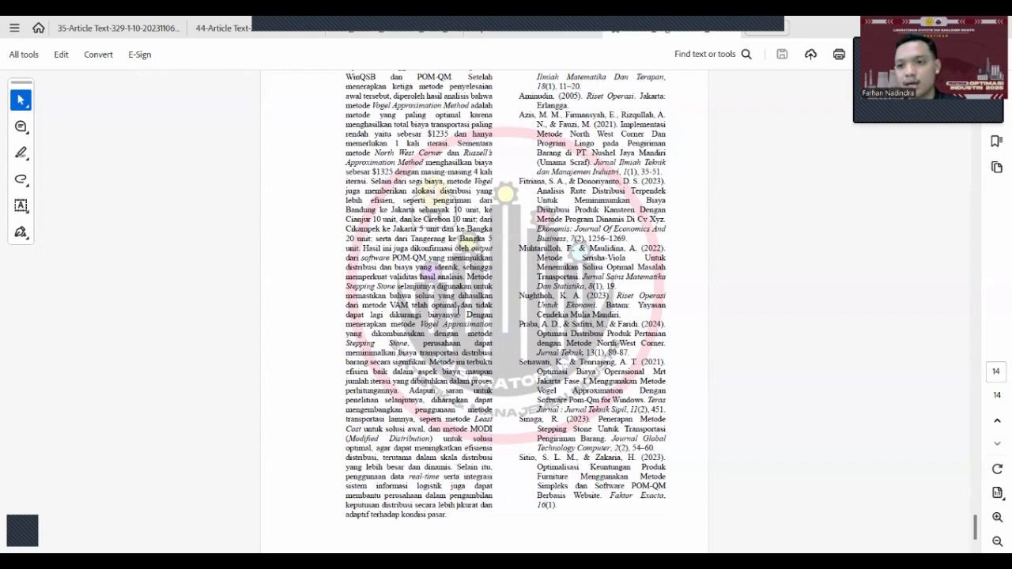
Go back through the report from the conclusion to the data processing steps and section IV Hasil dan Pembahasan on page 7.
{"action": "scroll", "coordinate": [457, 310], "scroll_direction": "up", "scroll_amount": 15}
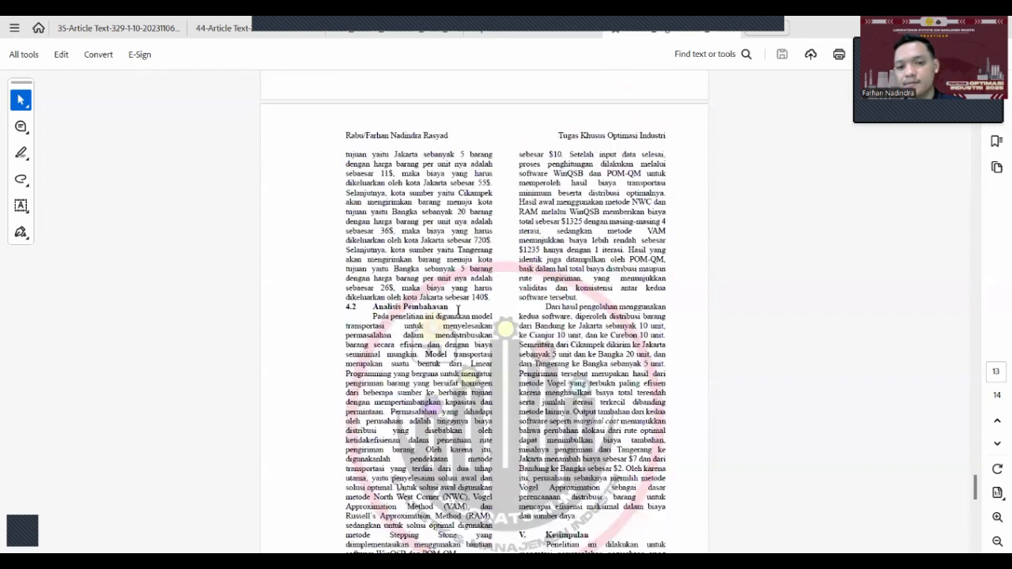
{"action": "scroll", "coordinate": [458, 307], "scroll_direction": "up", "scroll_amount": 15}
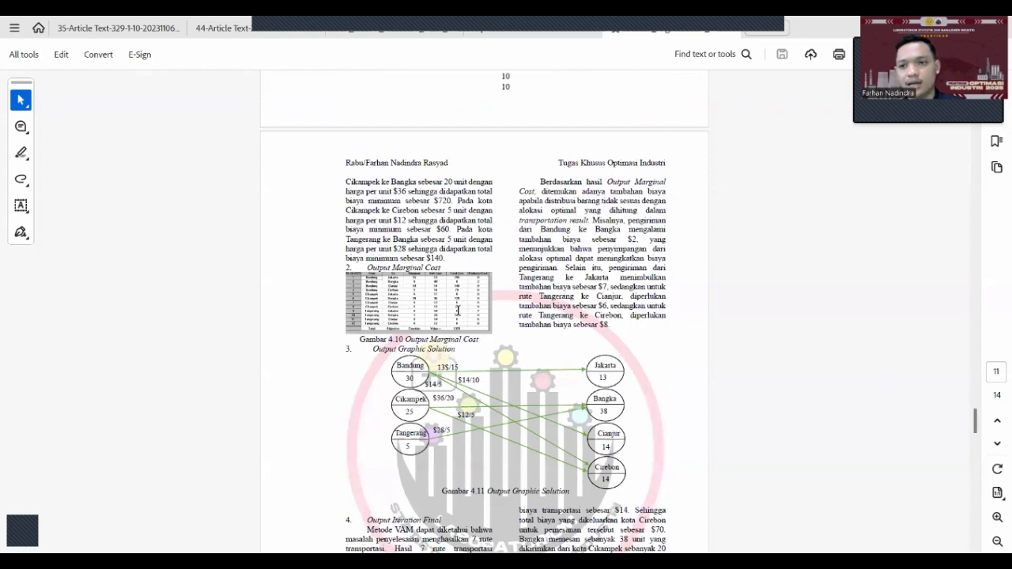
{"action": "scroll", "coordinate": [458, 310], "scroll_direction": "up", "scroll_amount": 15}
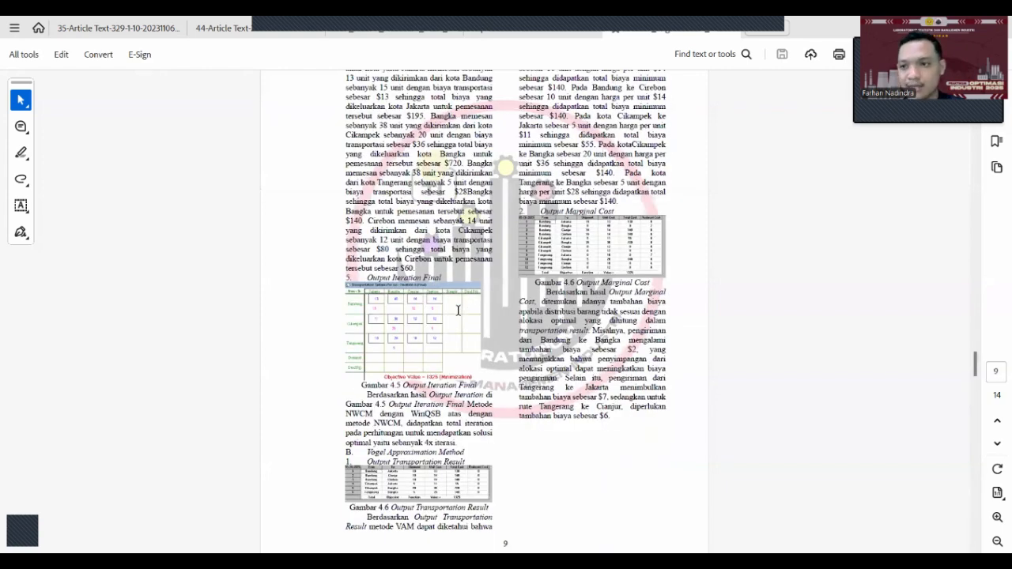
{"action": "scroll", "coordinate": [457, 310], "scroll_direction": "up", "scroll_amount": 15}
{"action": "scroll", "coordinate": [458, 312], "scroll_direction": "up", "scroll_amount": 15}
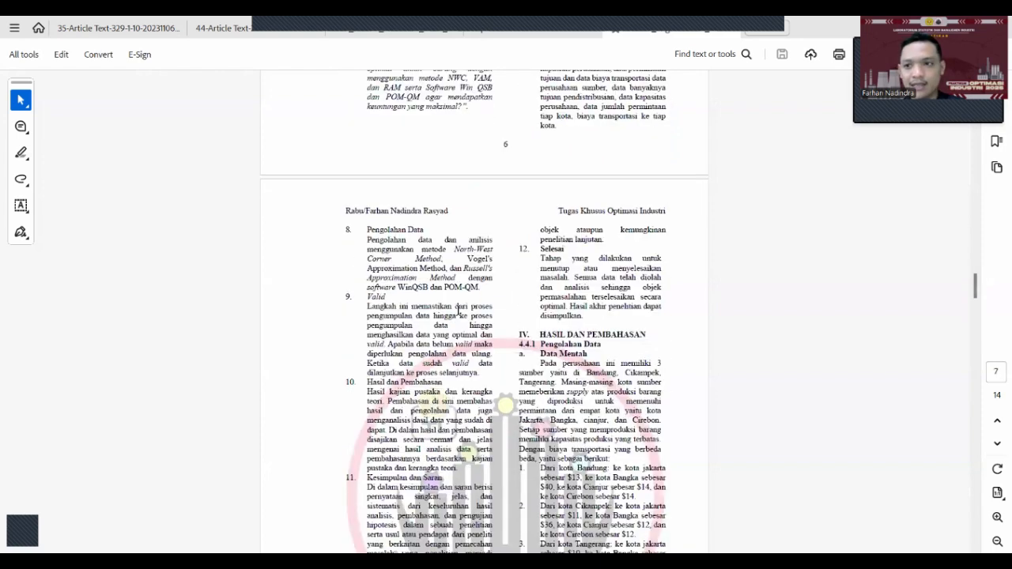